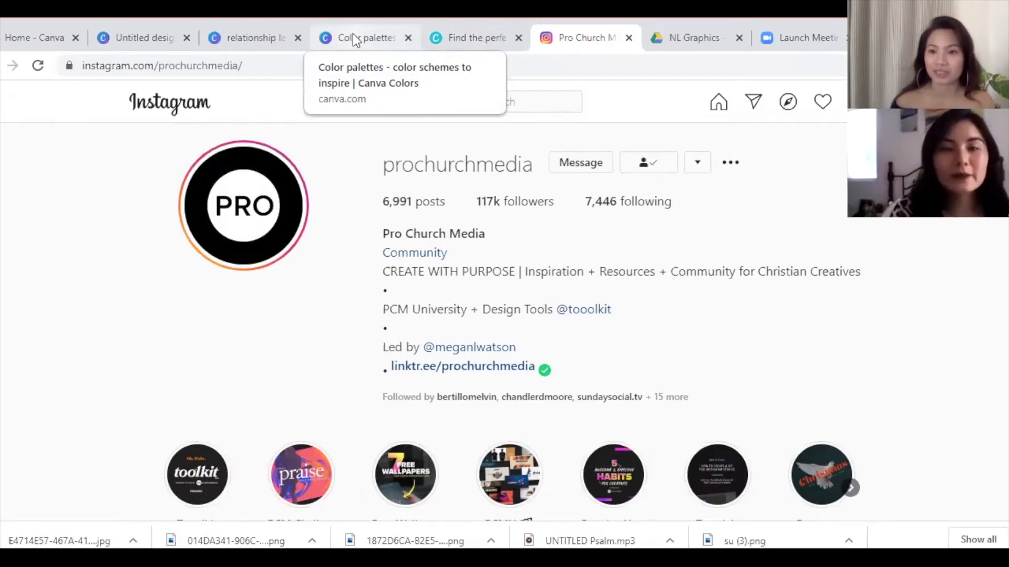
- Switch from the Instagram profile to the Canva Color palettes page
left_click(353, 37)
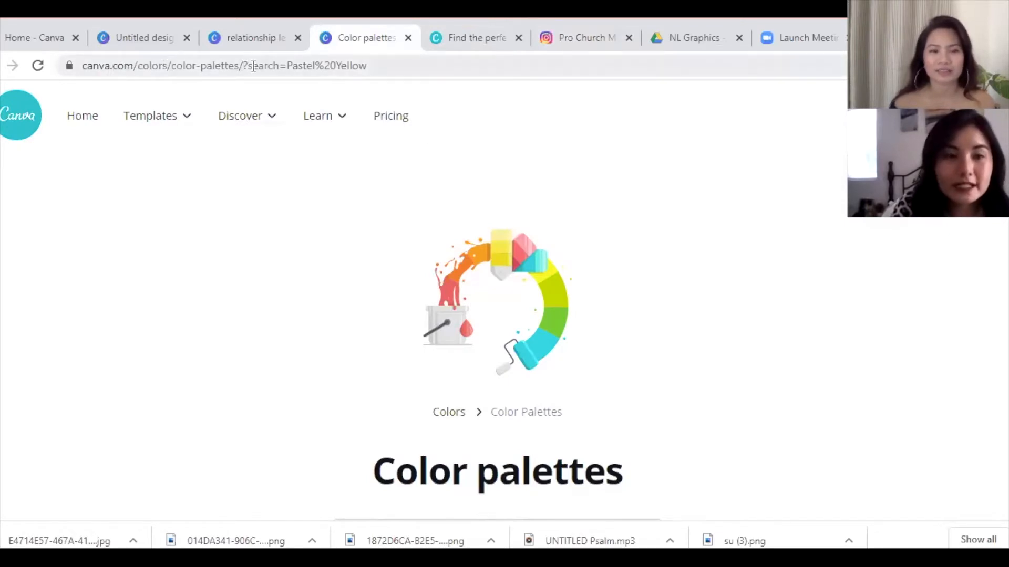
- Search palettes for 'pastel', view the Pastel Heroine palette, then go to Font Combinations
scroll(515, 182, "down", 7)
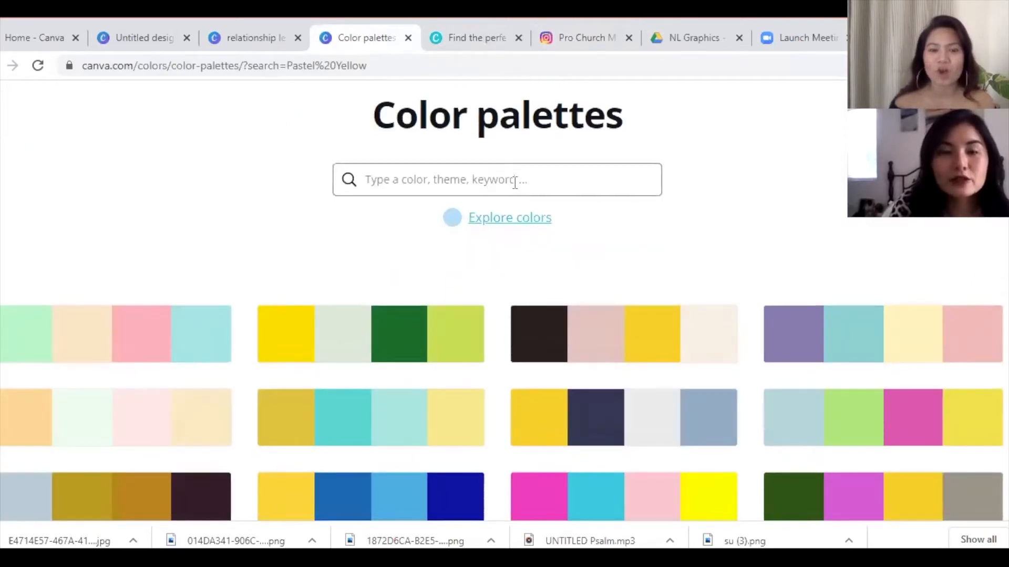
left_click(497, 186)
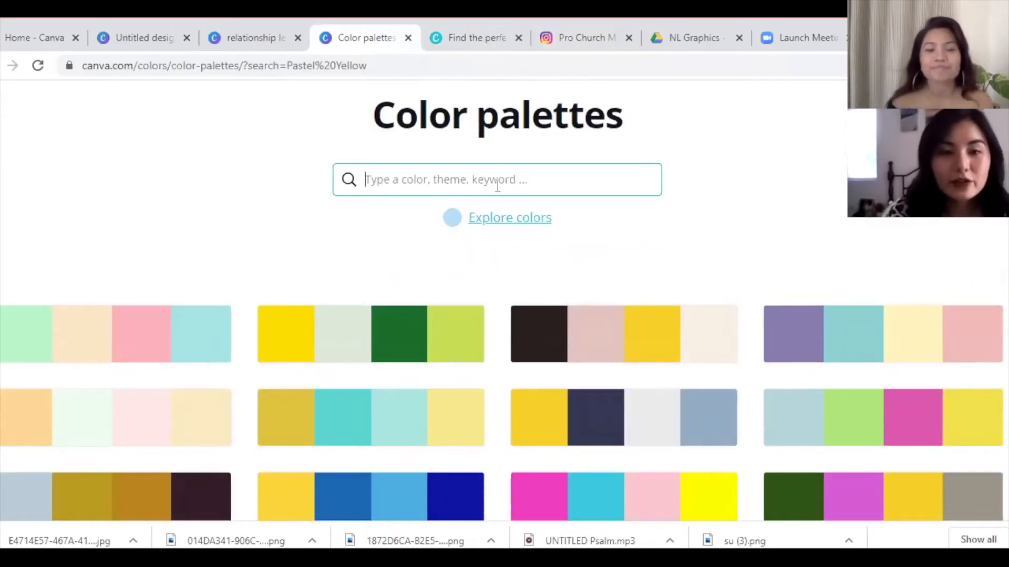
type("pastel")
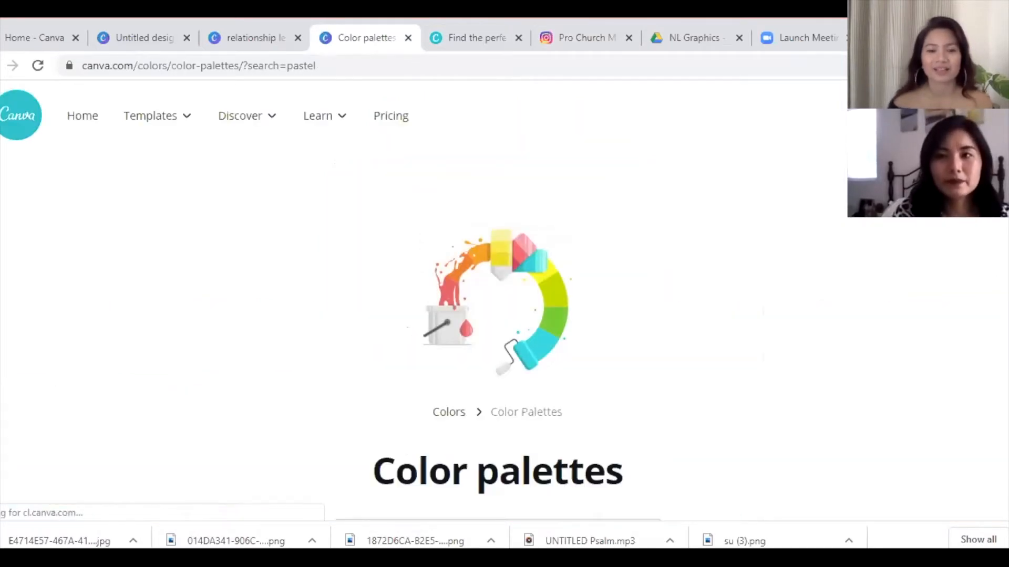
scroll(501, 300, "down", 10)
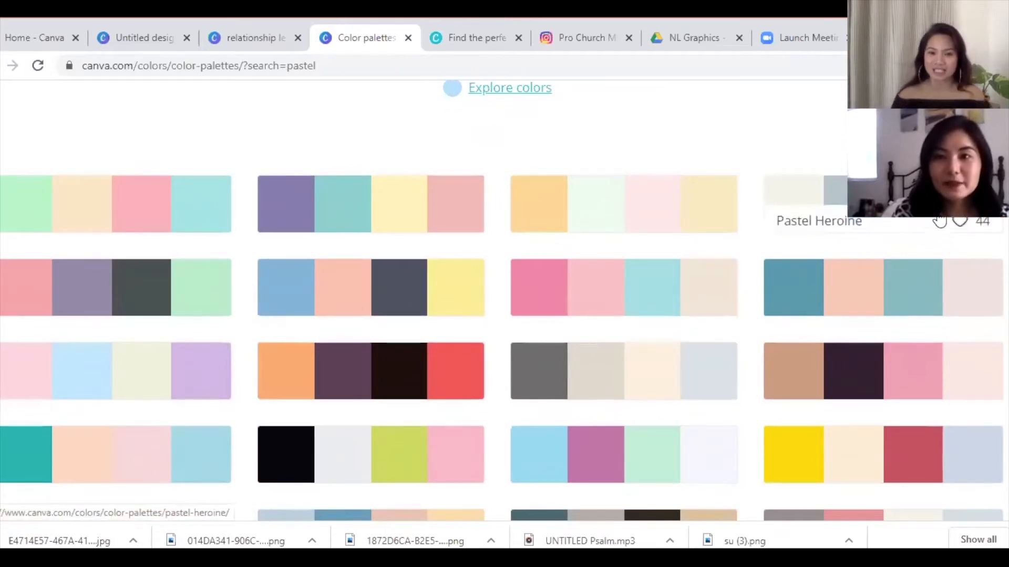
left_click(940, 224)
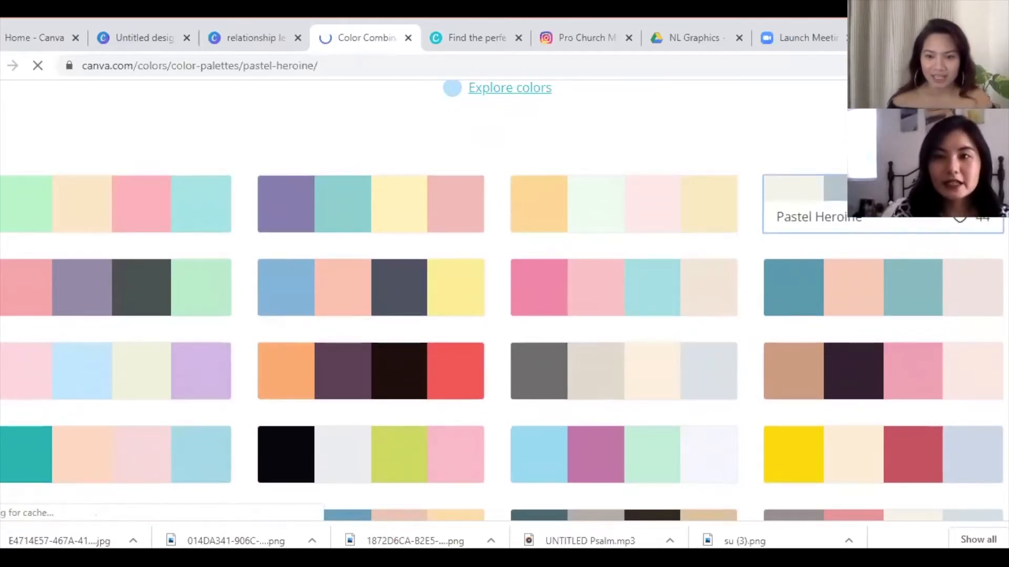
scroll(945, 226, "down", 6)
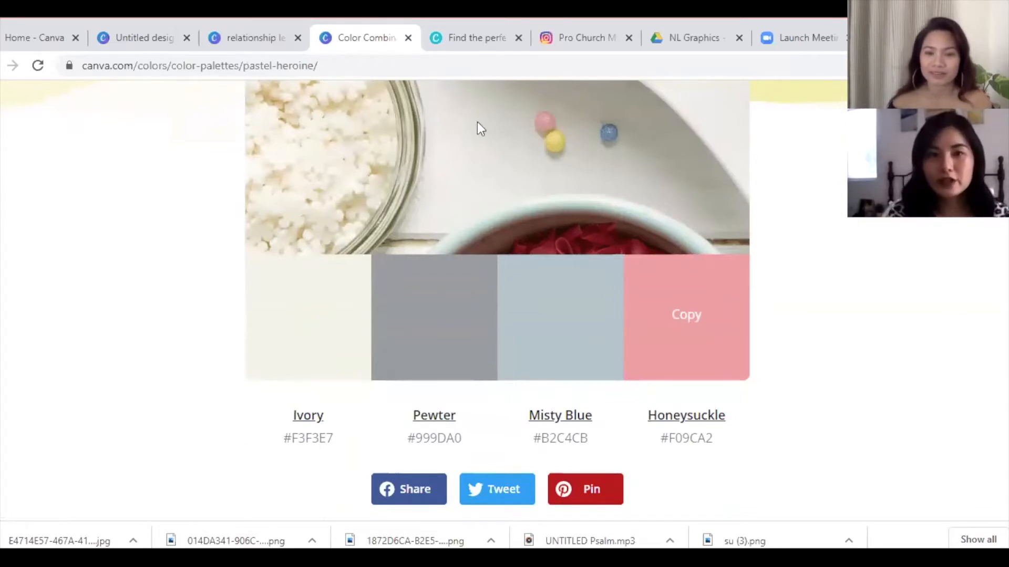
left_click(480, 40)
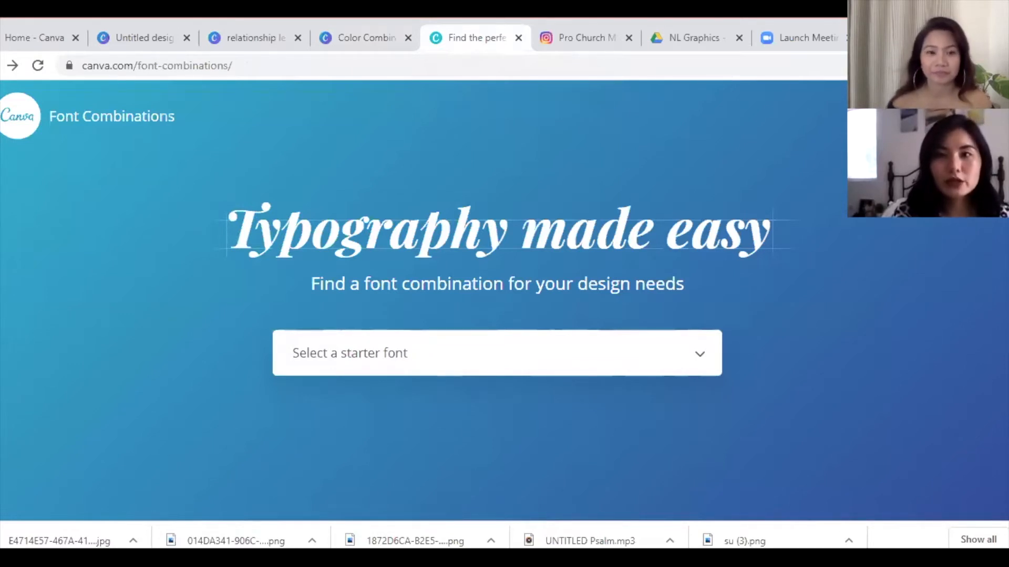
- Choose Minion Pro as the starter font and review its Open Sans pairing
scroll(497, 295, "down", 1)
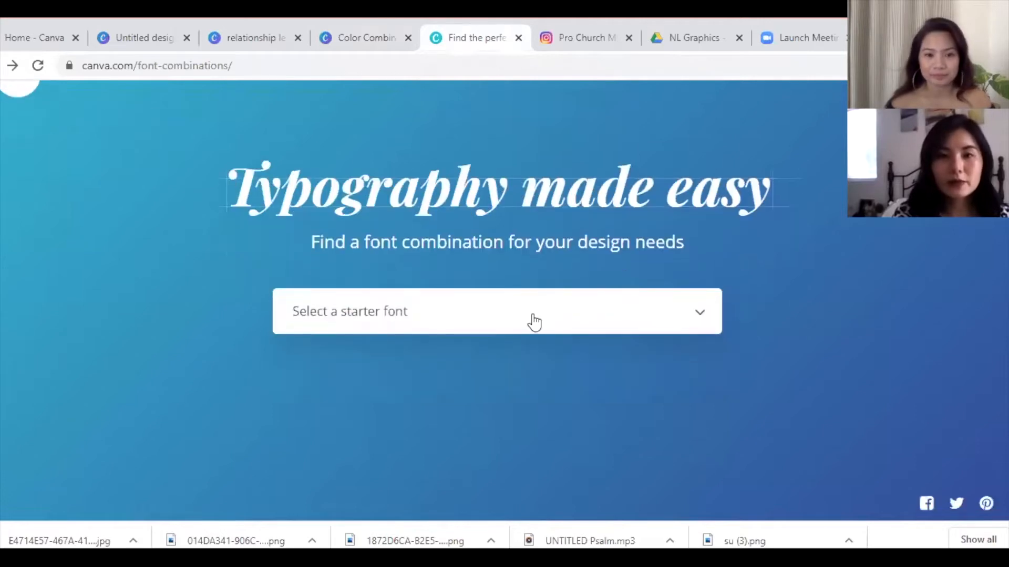
left_click(534, 322)
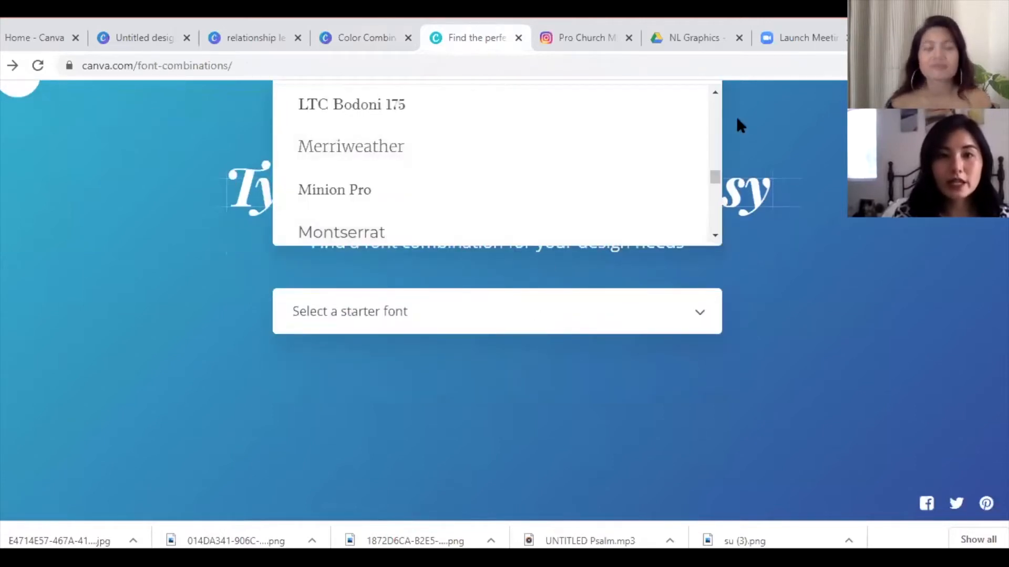
left_click(405, 234)
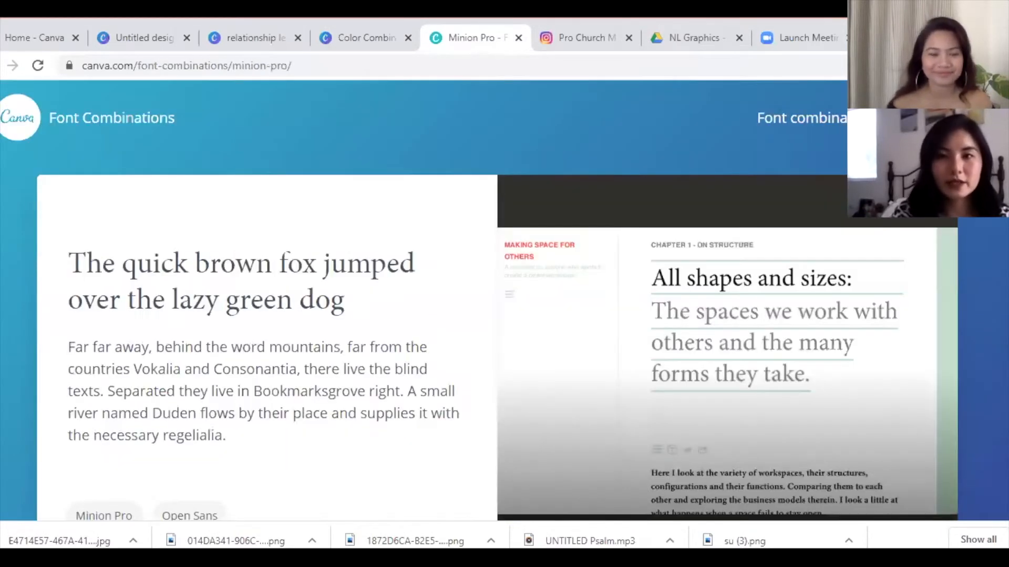
scroll(504, 315, "down", 3)
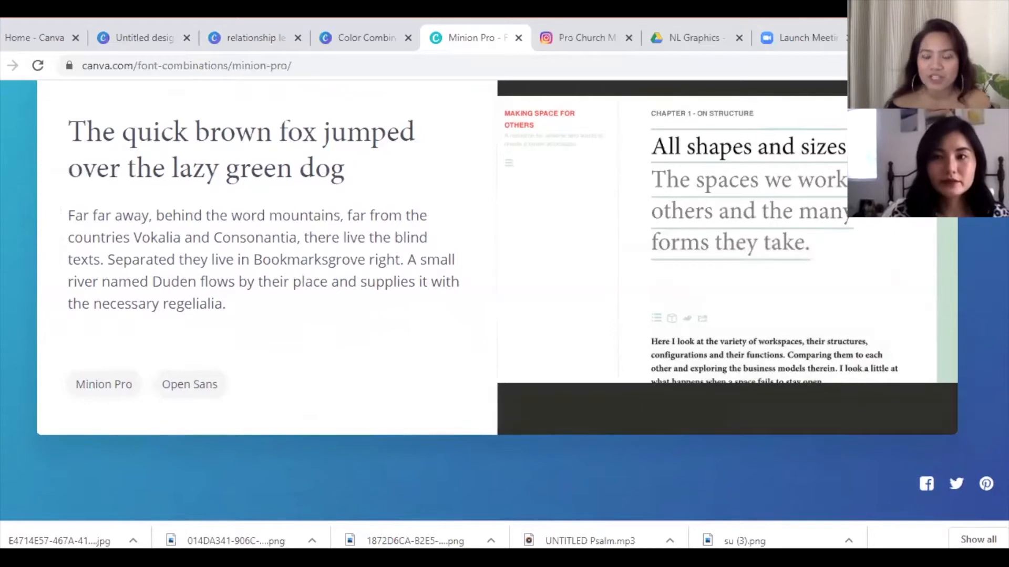
scroll(994, 231, "up", 2)
scroll(994, 231, "down", 1)
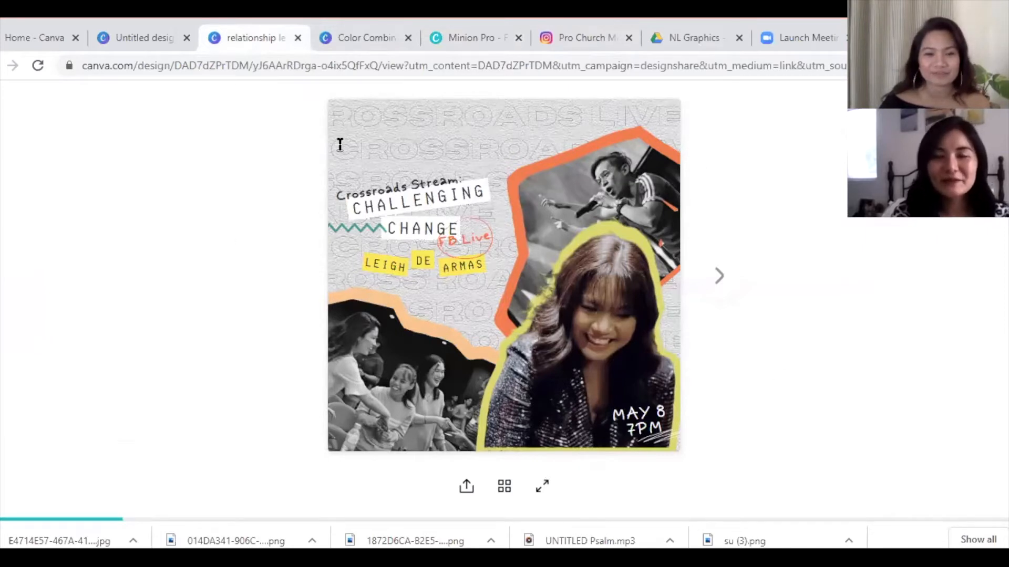
- Go through the Canva home page to the Untitled Instagram Post design
left_click(50, 37)
scroll(594, 299, "down", 3)
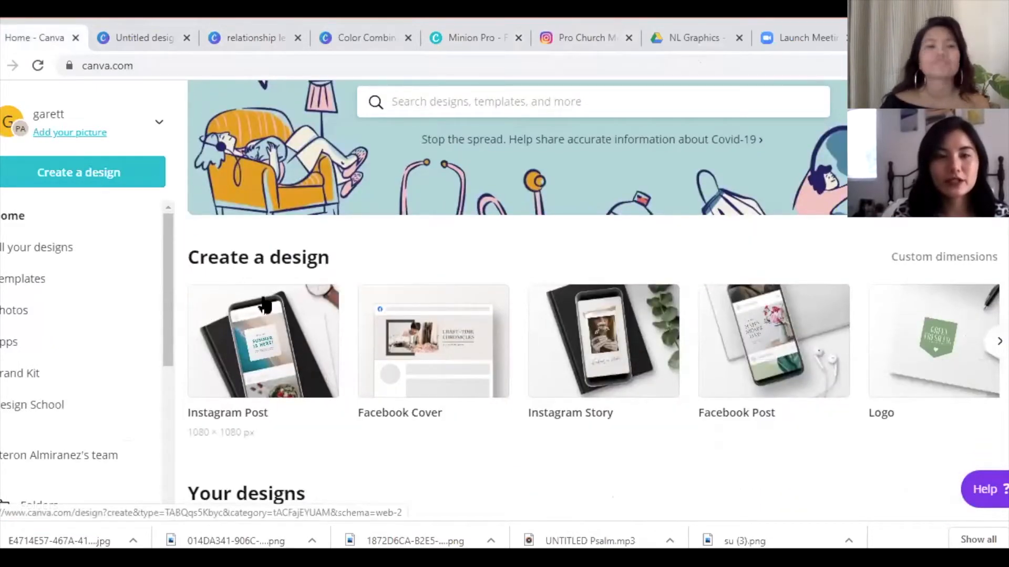
left_click(145, 32)
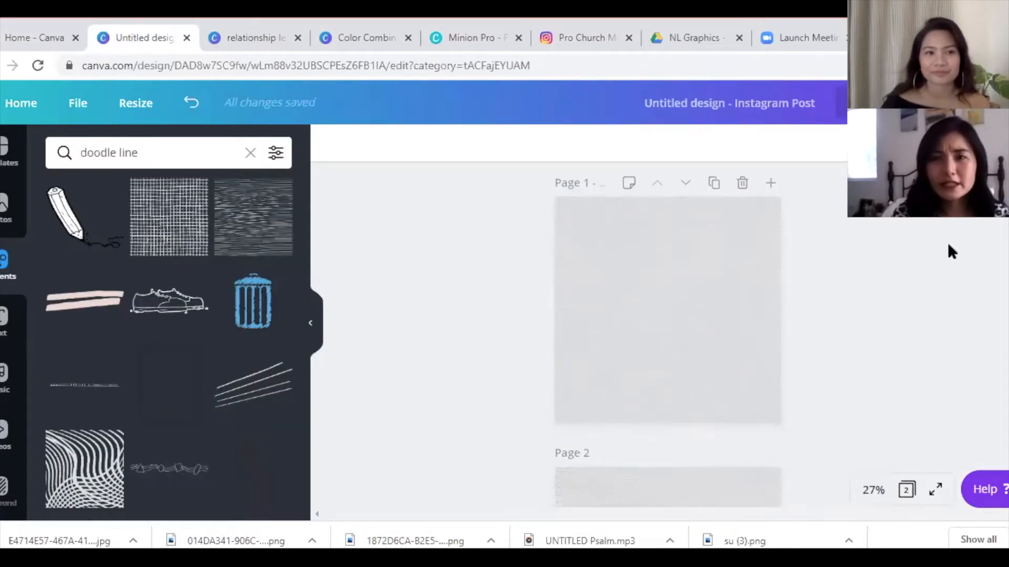
- With the page background selected, search Elements for 'white texture background'
left_click(618, 296)
left_click(158, 151)
key("BackSpace")
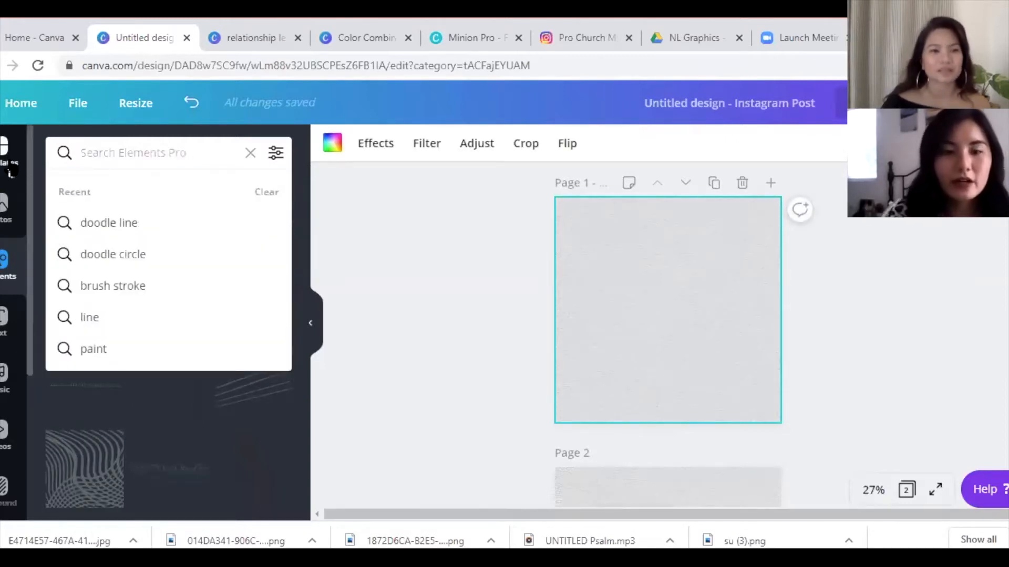
type("whi")
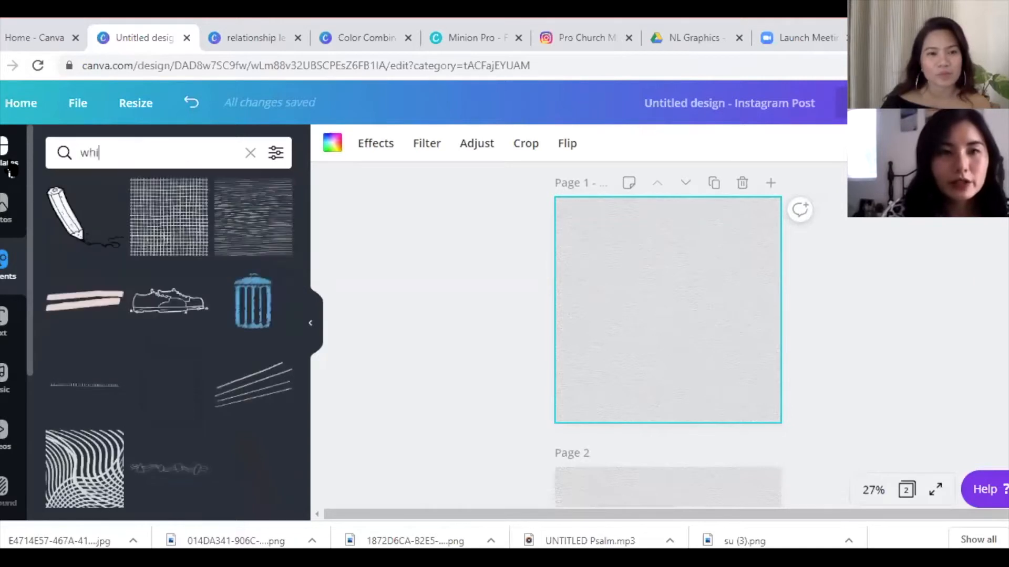
type("te te")
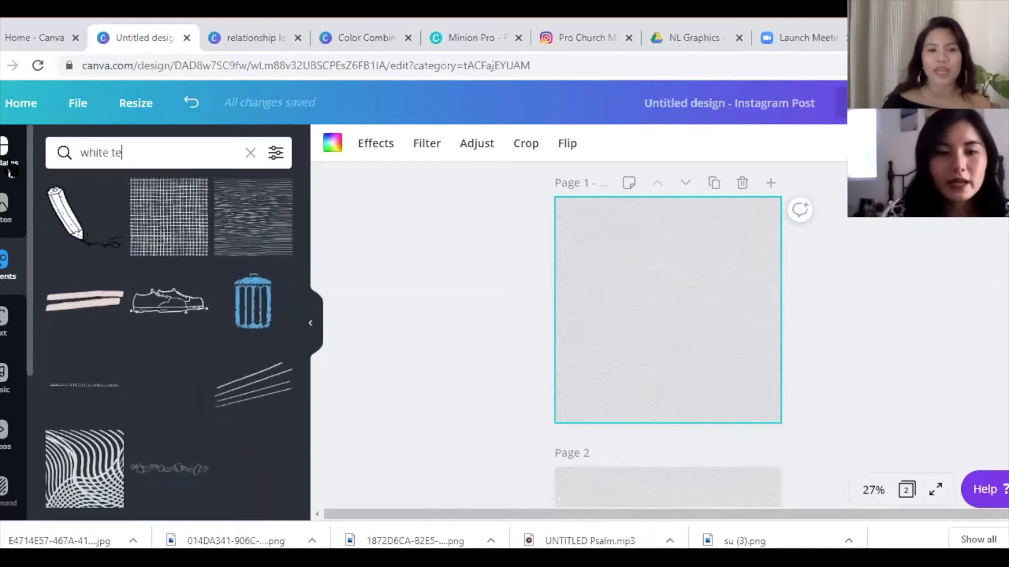
type("xture background")
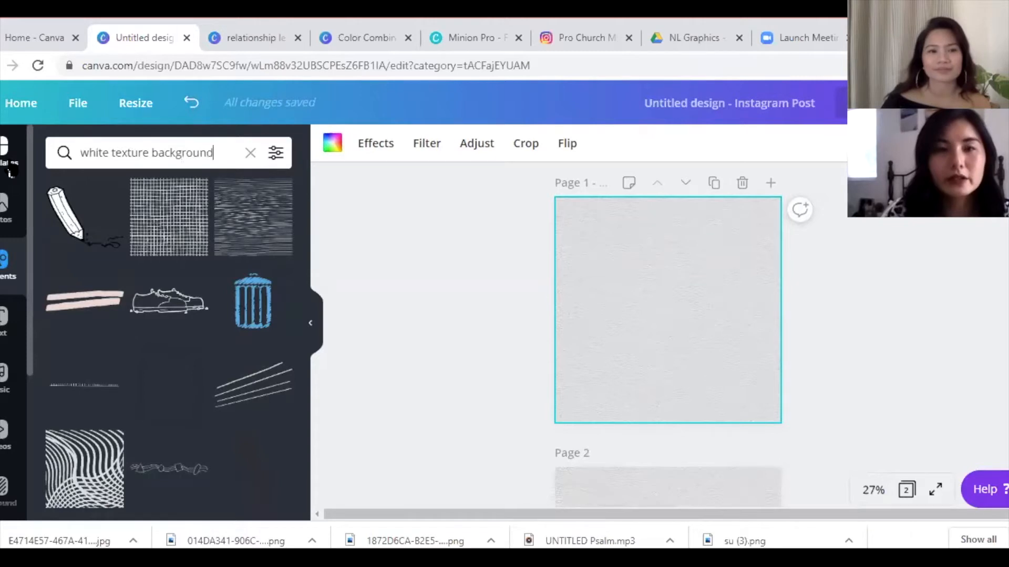
key("Return")
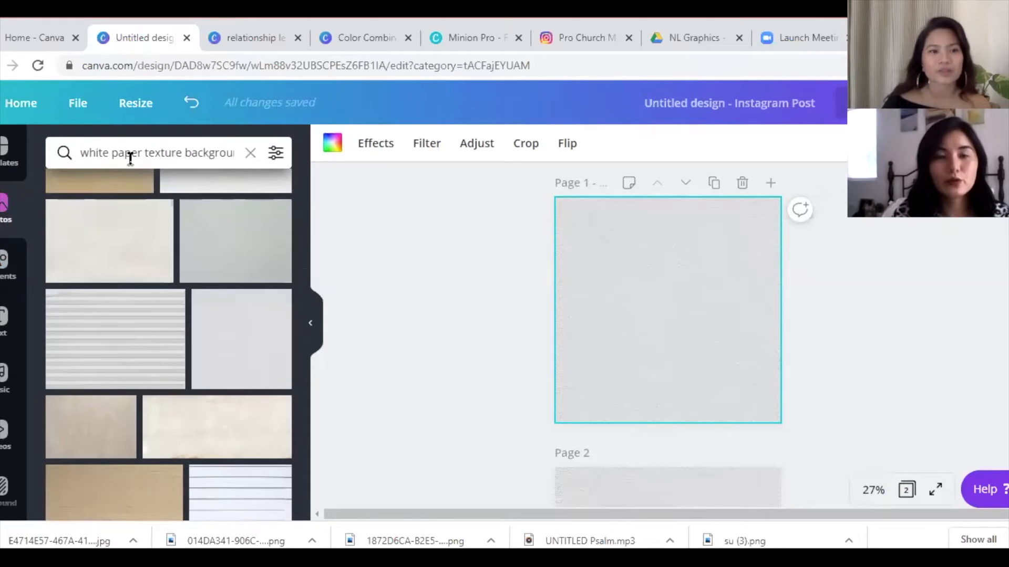
left_click_drag(303, 285, 311, 184)
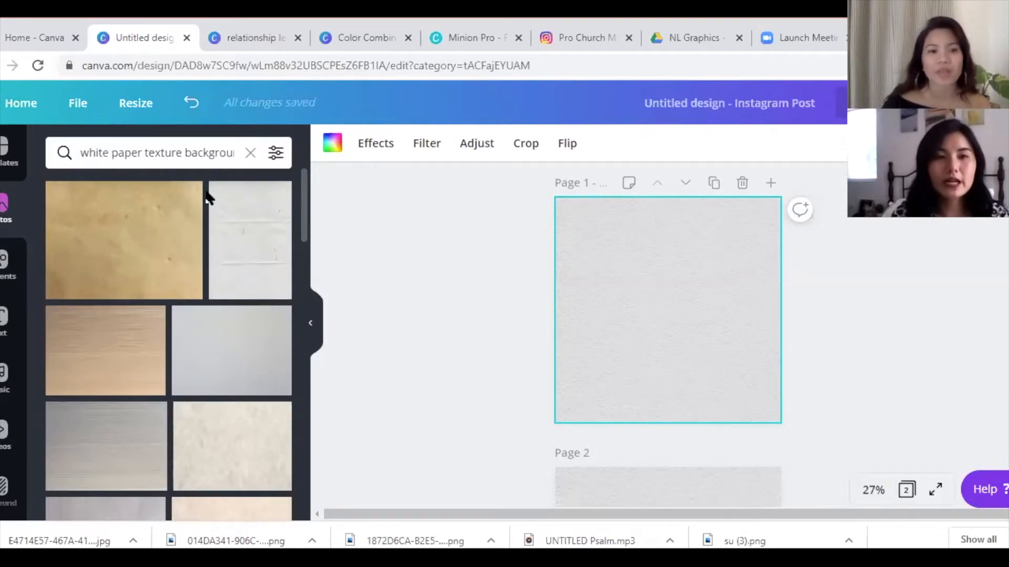
- Check the paper texture photo's details, then add the grey paper texture to page 1
mouse_move(157, 235)
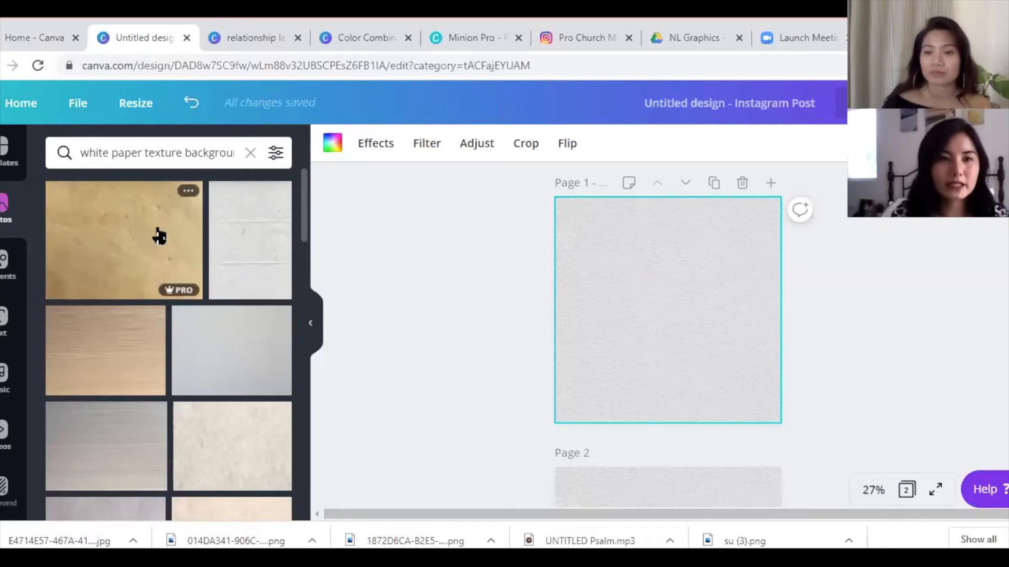
left_click(186, 192)
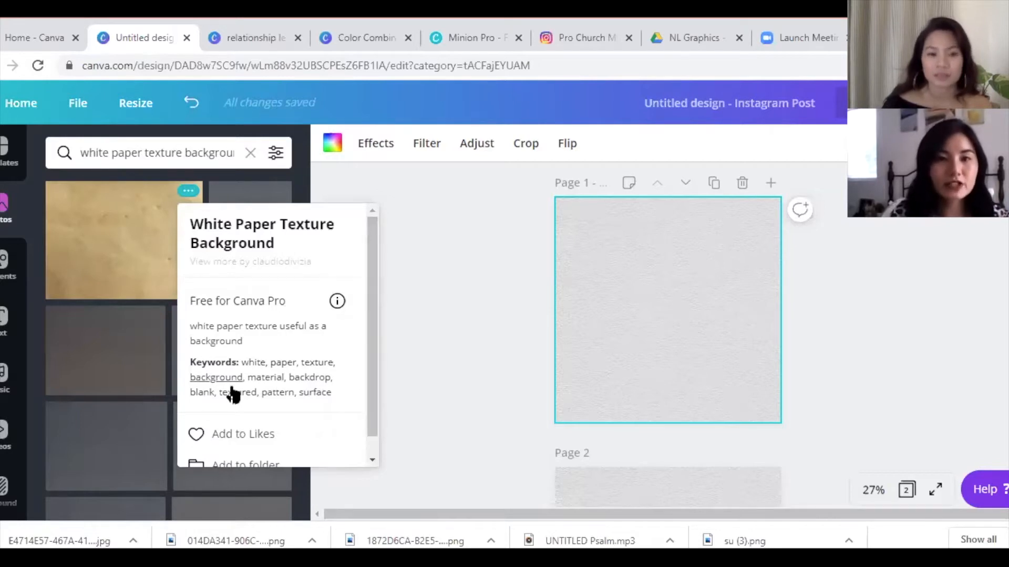
left_click(447, 279)
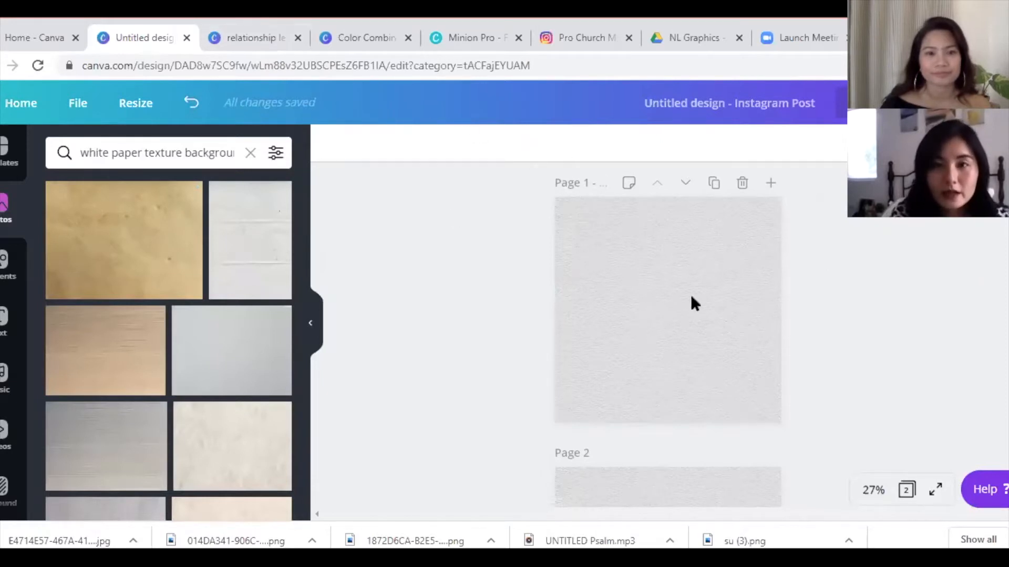
scroll(667, 341, "down", 4)
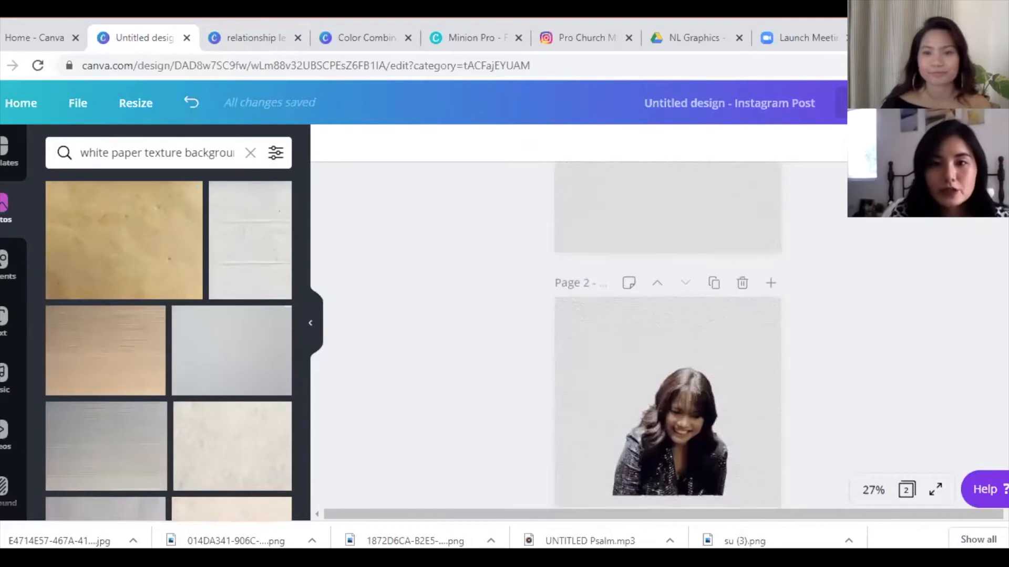
scroll(667, 342, "up", 4)
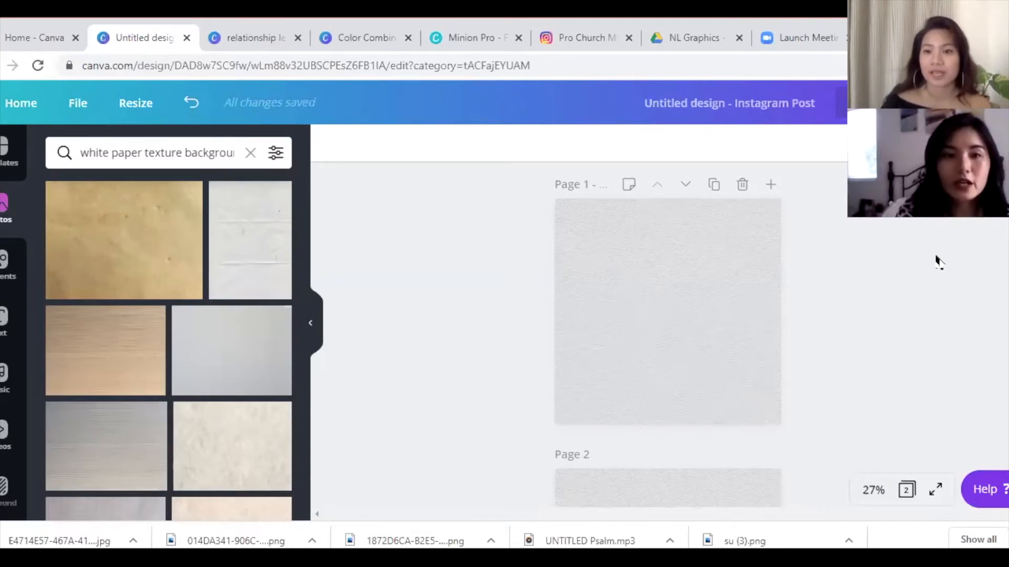
scroll(938, 261, "down", 1)
scroll(441, 404, "down", 3)
scroll(441, 404, "up", 3)
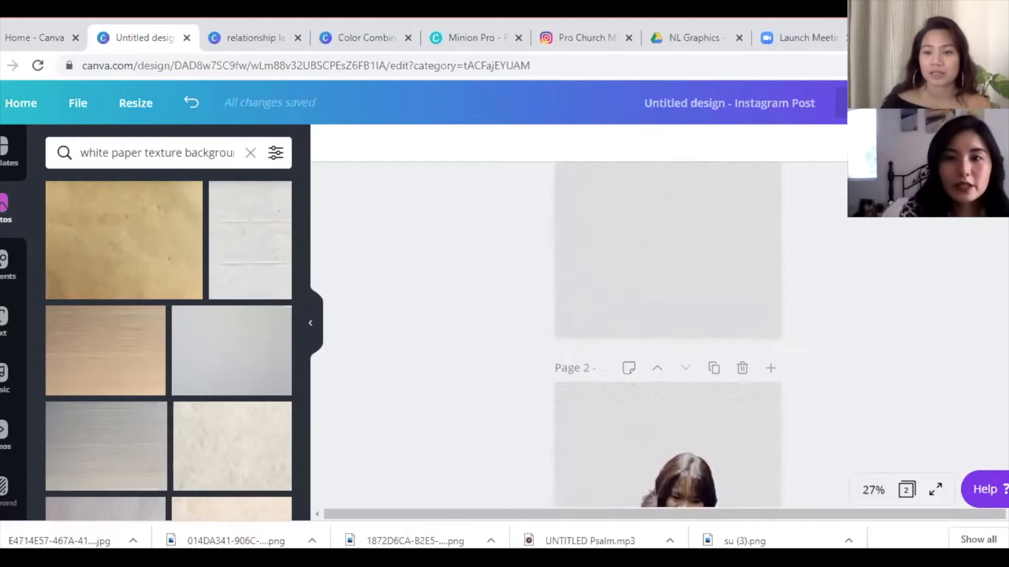
left_click(49, 439)
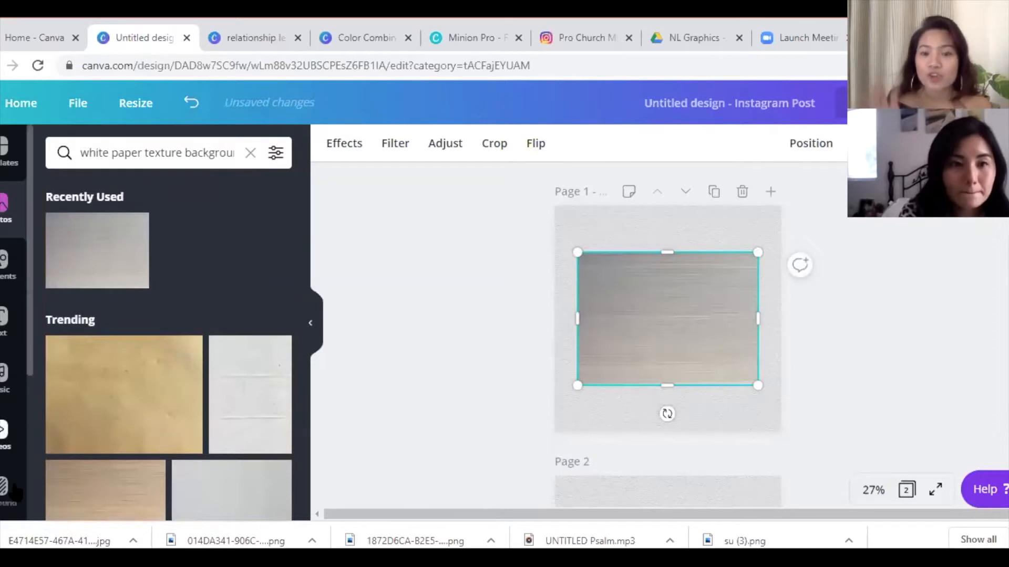
- Delete the extra grey texture image from page 1 and show the uploaded images
left_click_drag(304, 227, 313, 356)
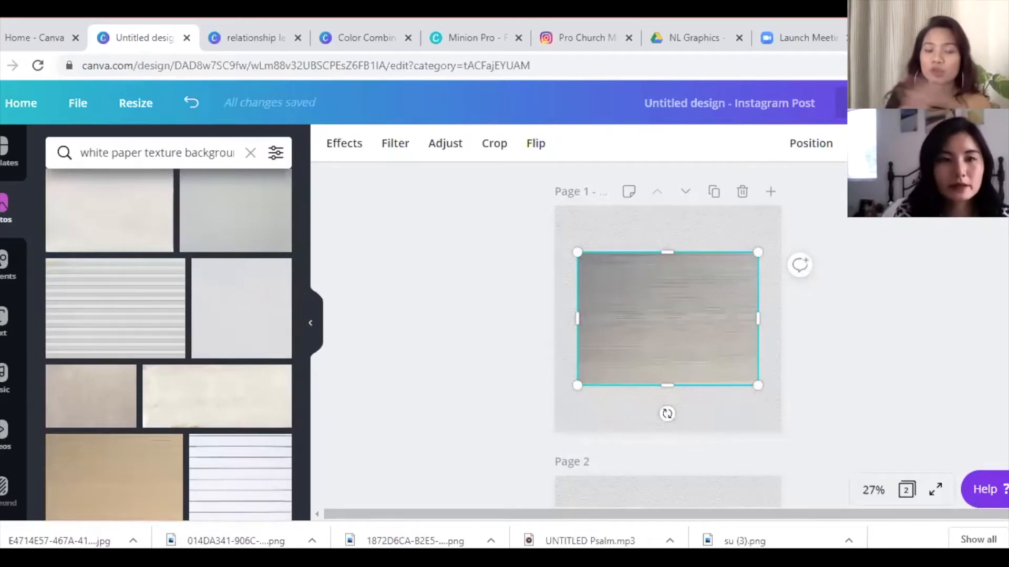
scroll(30, 306, "down", 5)
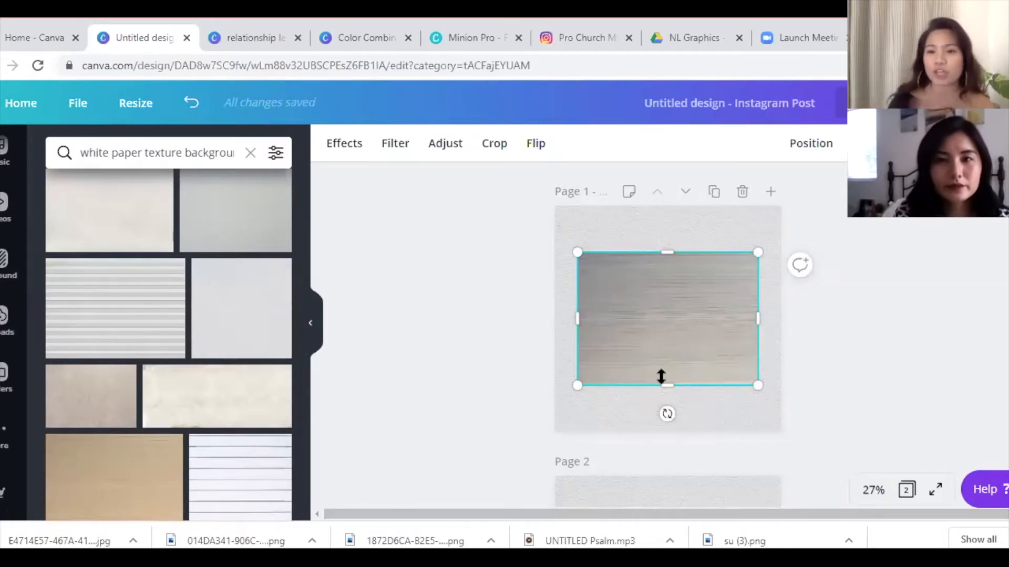
key("Delete")
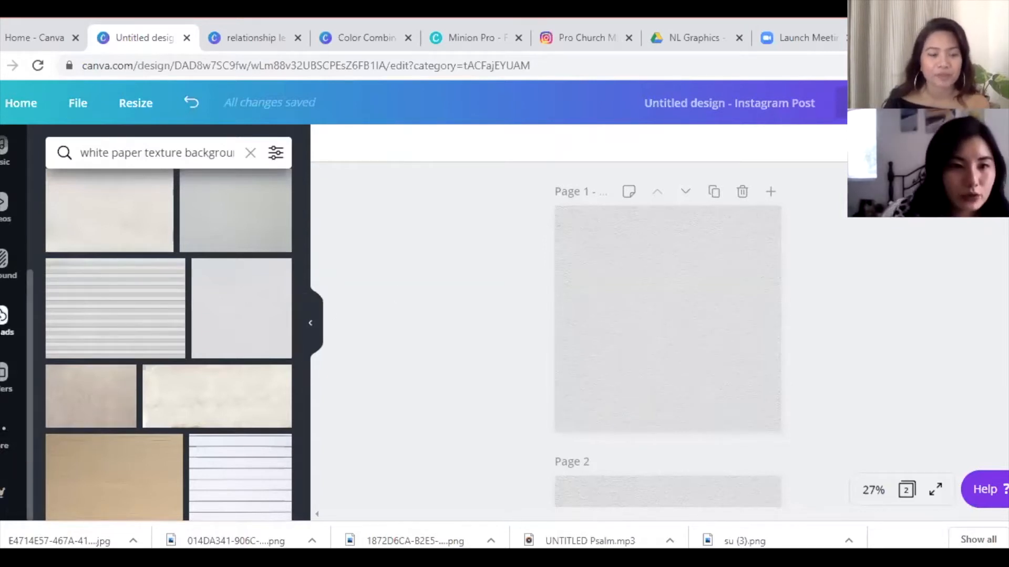
left_click(5, 316)
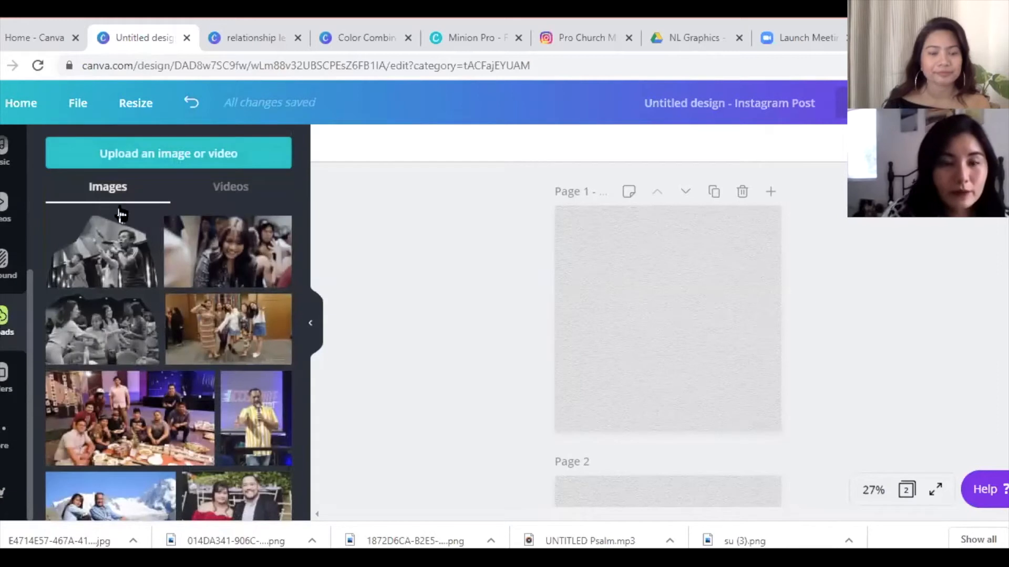
- Add the stage singers cutout to page 1 and zoom the canvas to 50%
left_click(121, 256)
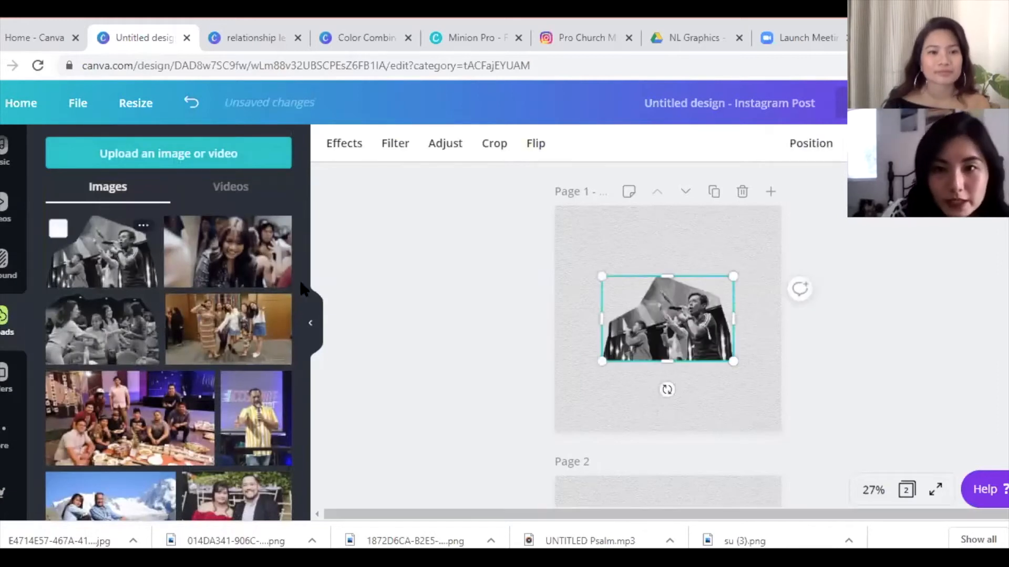
left_click(874, 489)
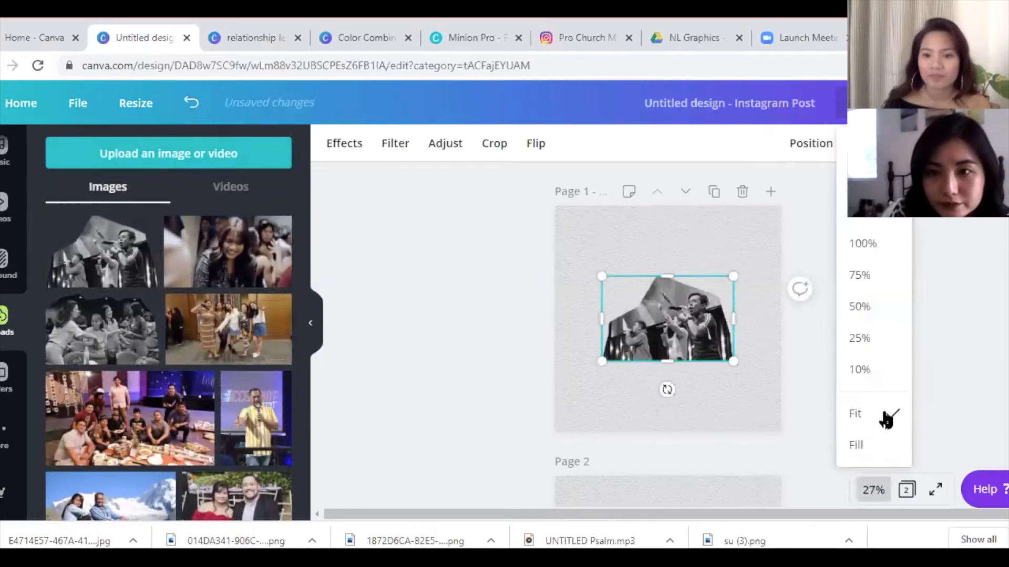
left_click(889, 315)
scroll(619, 336, "up", 2)
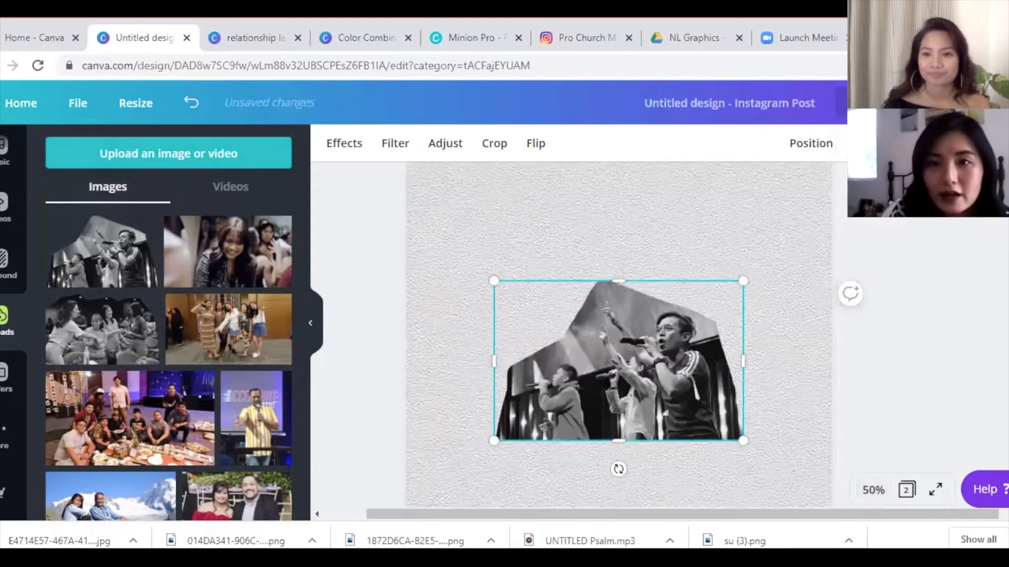
scroll(618, 336, "down", 1)
scroll(619, 336, "down", 2)
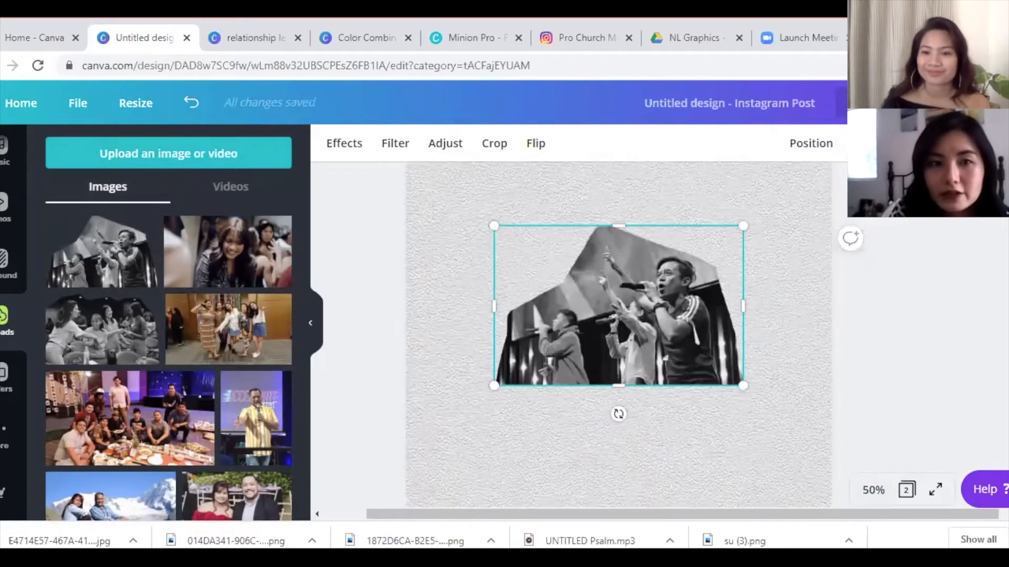
key("Escape")
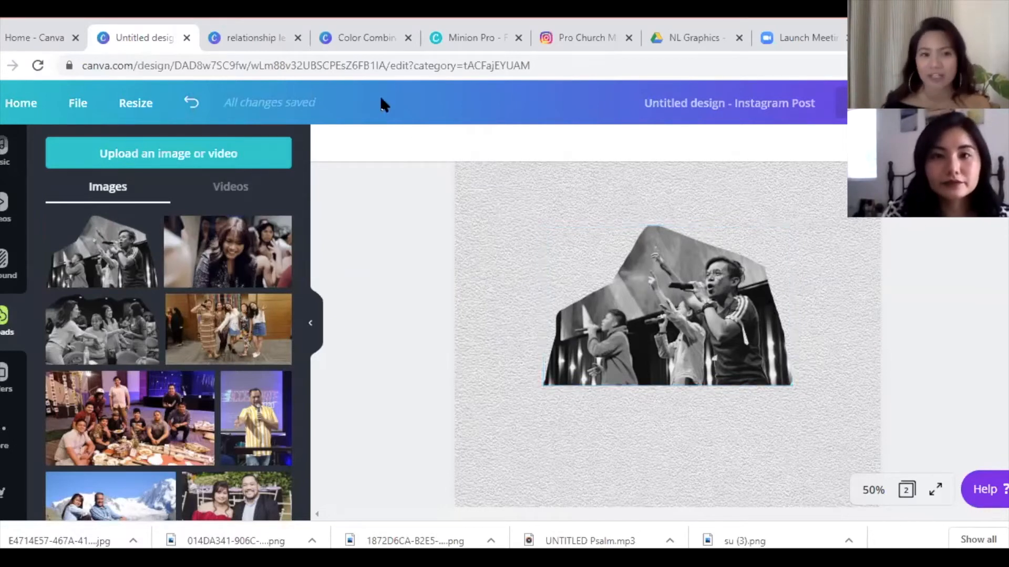
left_click(339, 40)
- Move the stage photo right and tilt it about -21° toward the upper right
left_click(244, 39)
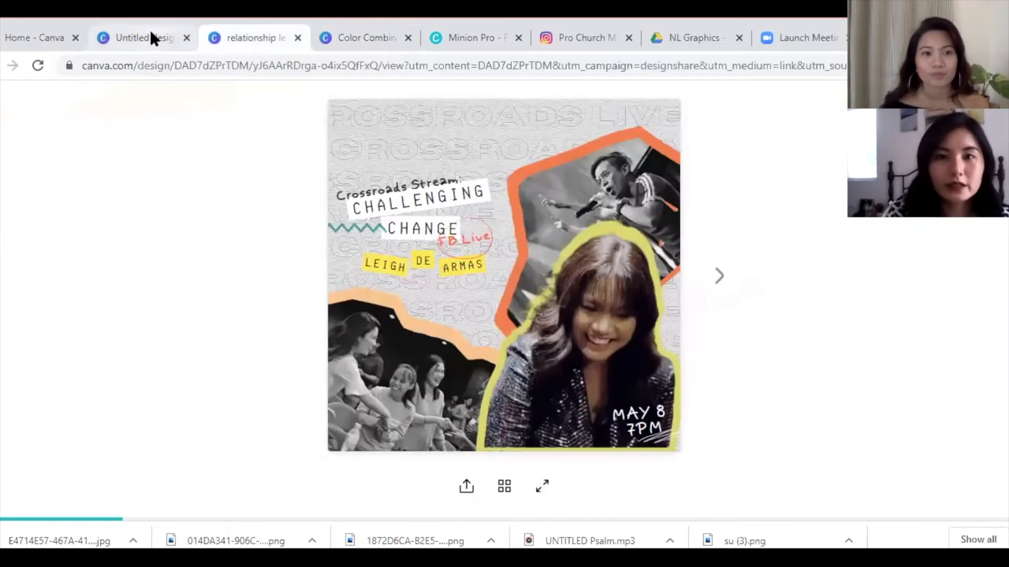
left_click(152, 40)
left_click_drag(677, 307, 756, 300)
left_click_drag(746, 408, 804, 450)
left_click_drag(763, 327, 774, 322)
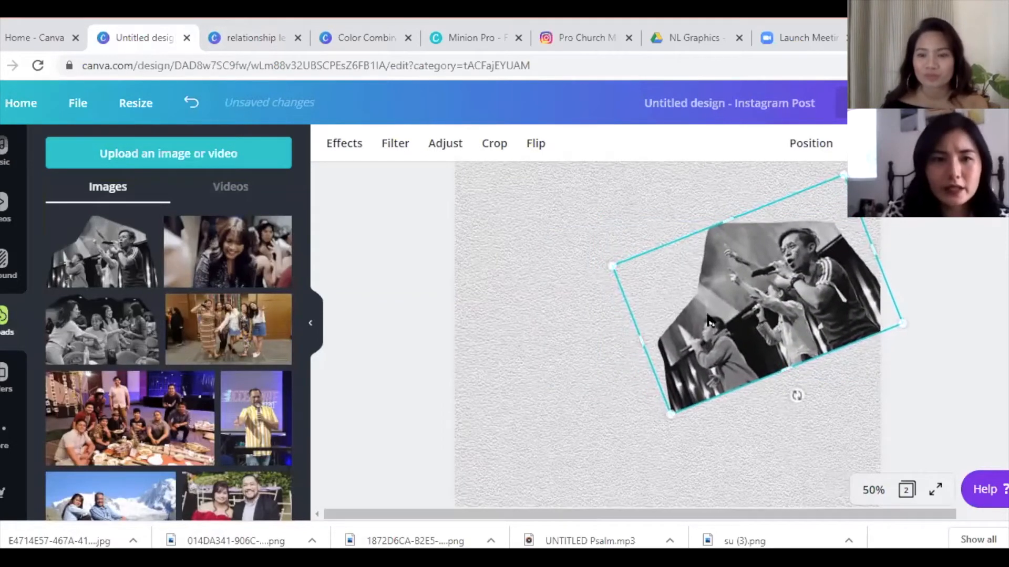
- Add the women group photo at lower left and resize it to 540×338
left_click(112, 327)
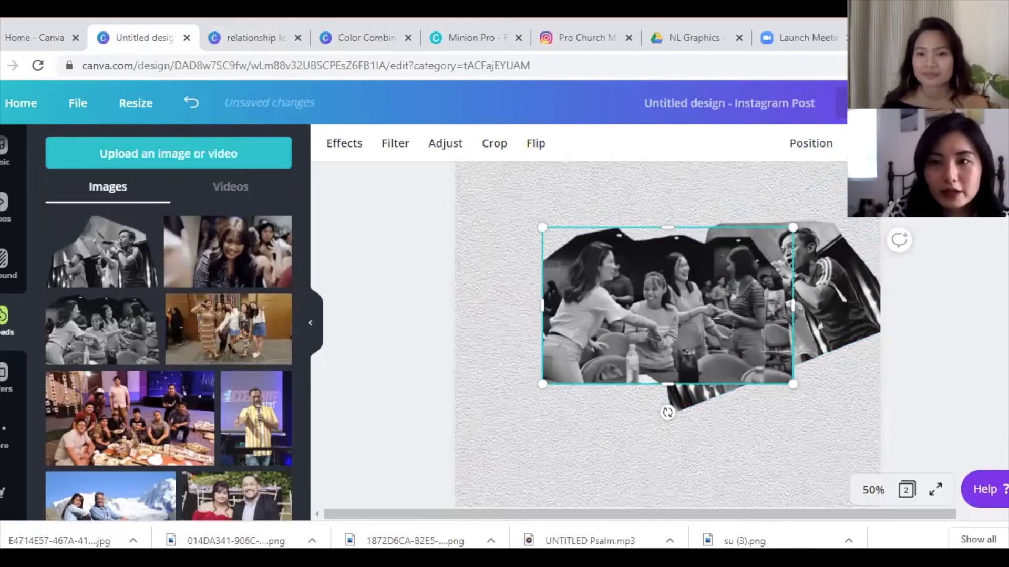
scroll(924, 325, "down", 2)
scroll(924, 326, "up", 1)
left_click(925, 325)
left_click_drag(773, 254, 686, 345)
left_click_drag(705, 264, 685, 299)
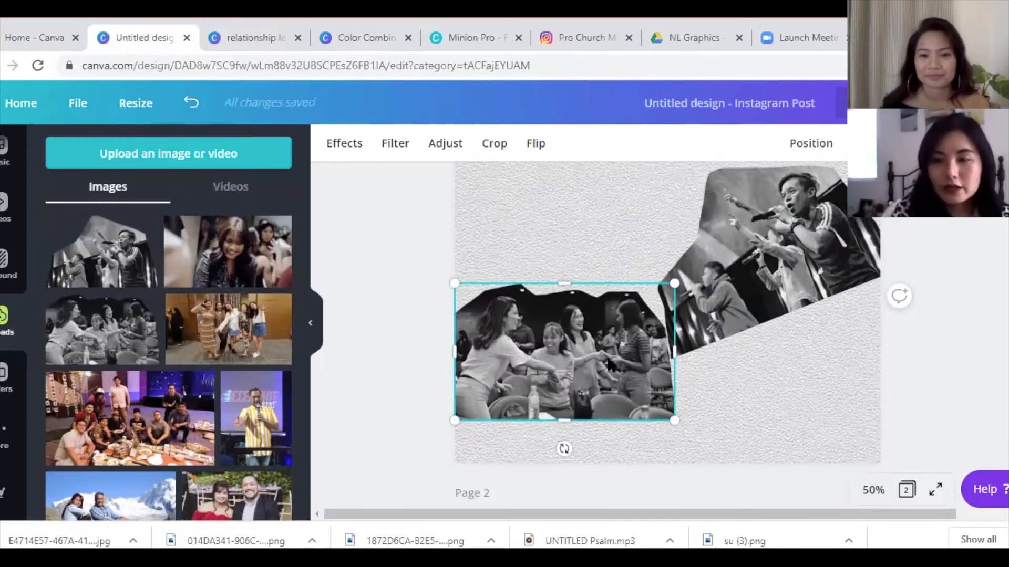
left_click(272, 45)
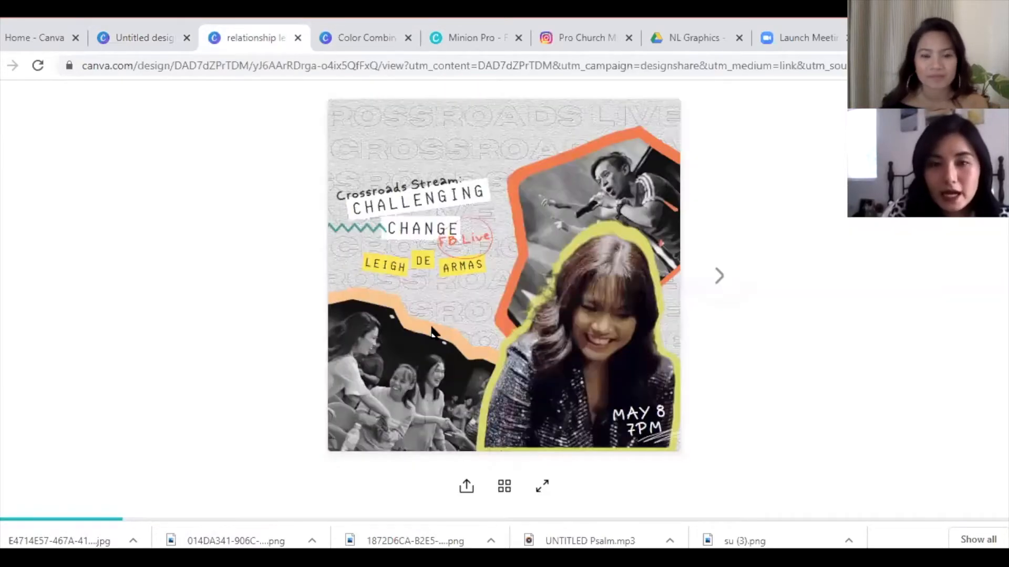
left_click(143, 39)
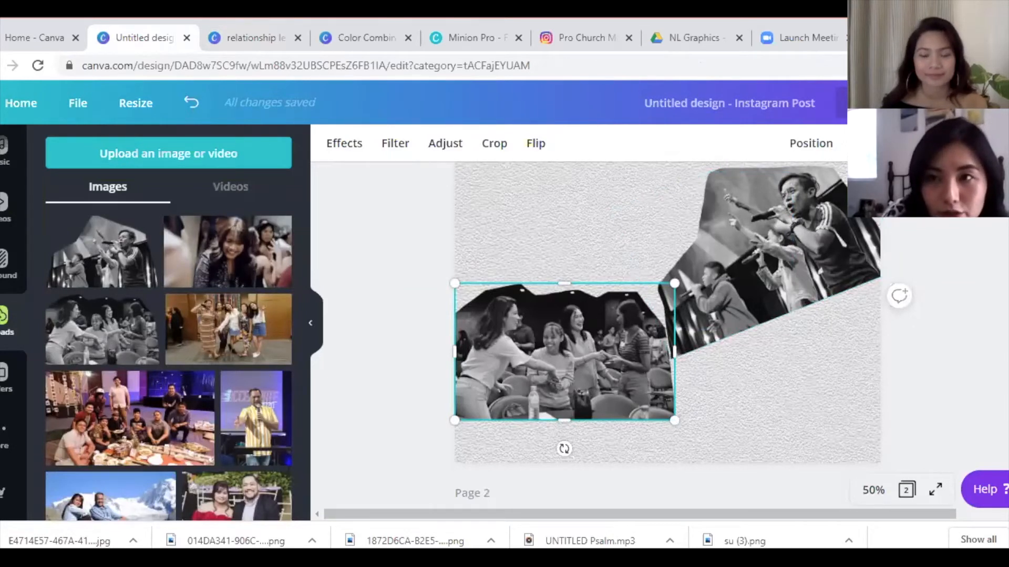
- Duplicate the women photo upward and give the copy a Violet duotone with #fdc791 highlights
left_click_drag(583, 401, 591, 314)
left_click(347, 148)
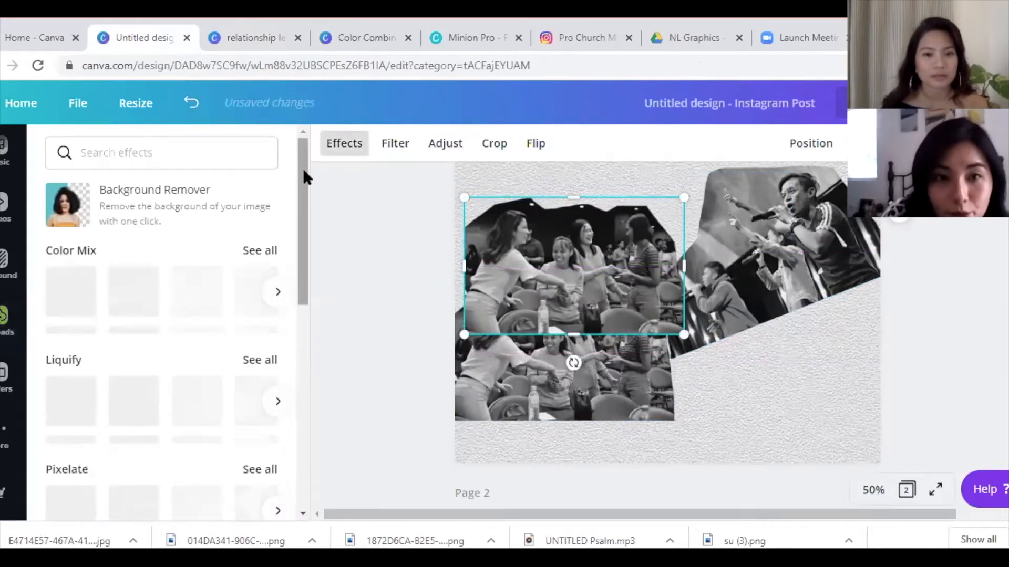
left_click_drag(307, 181, 323, 374)
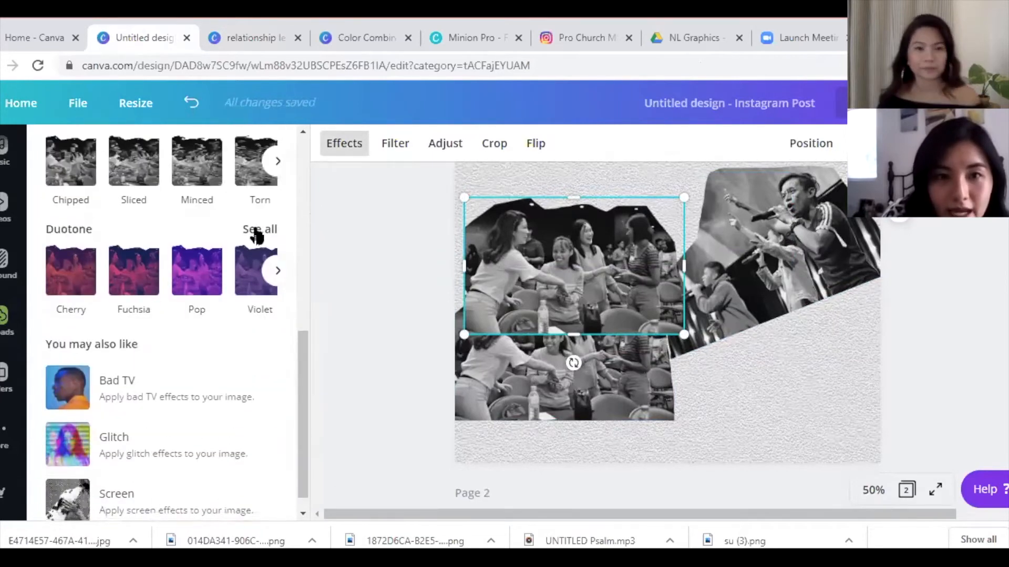
left_click(258, 230)
left_click(163, 300)
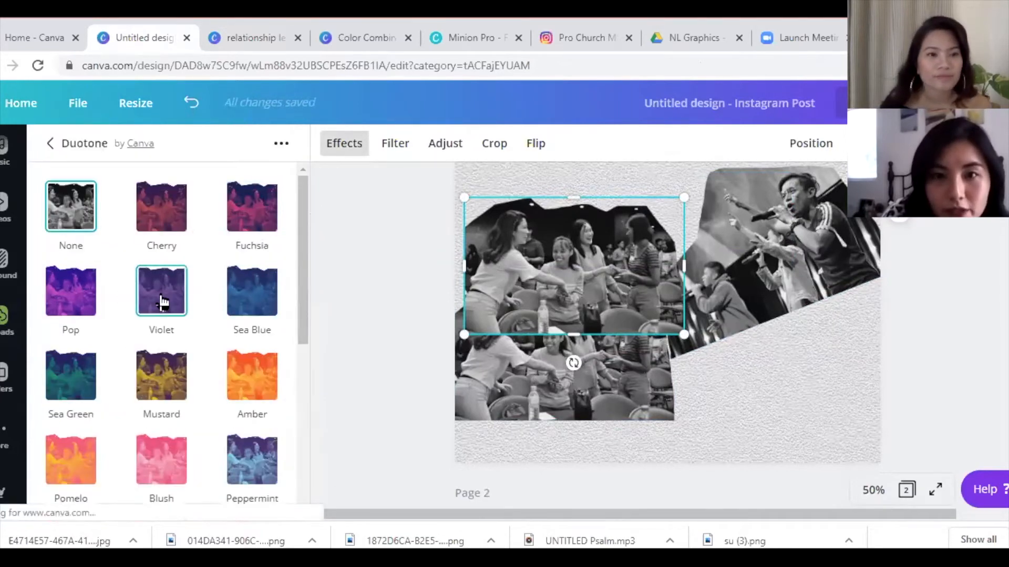
left_click(162, 297)
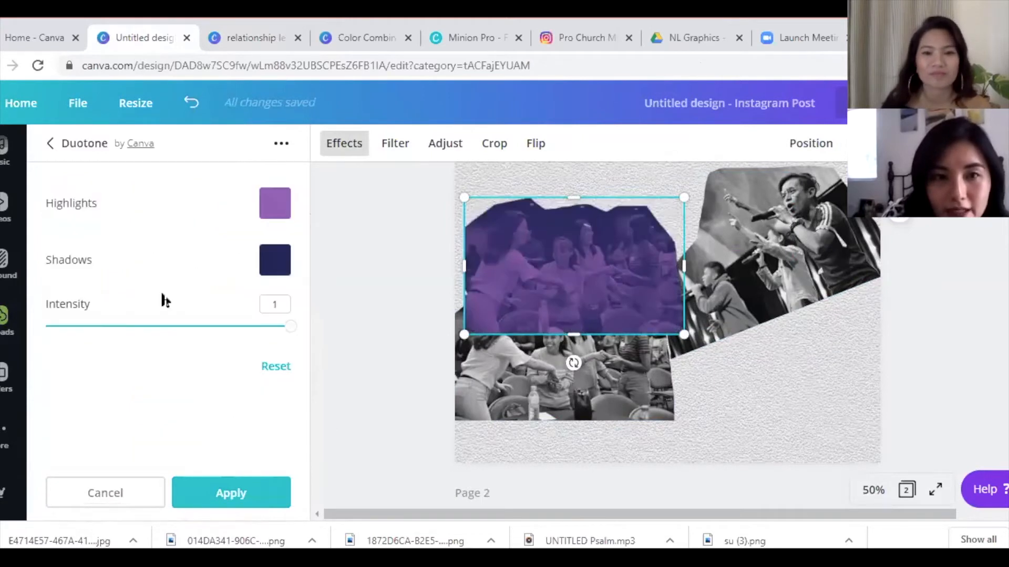
left_click(281, 205)
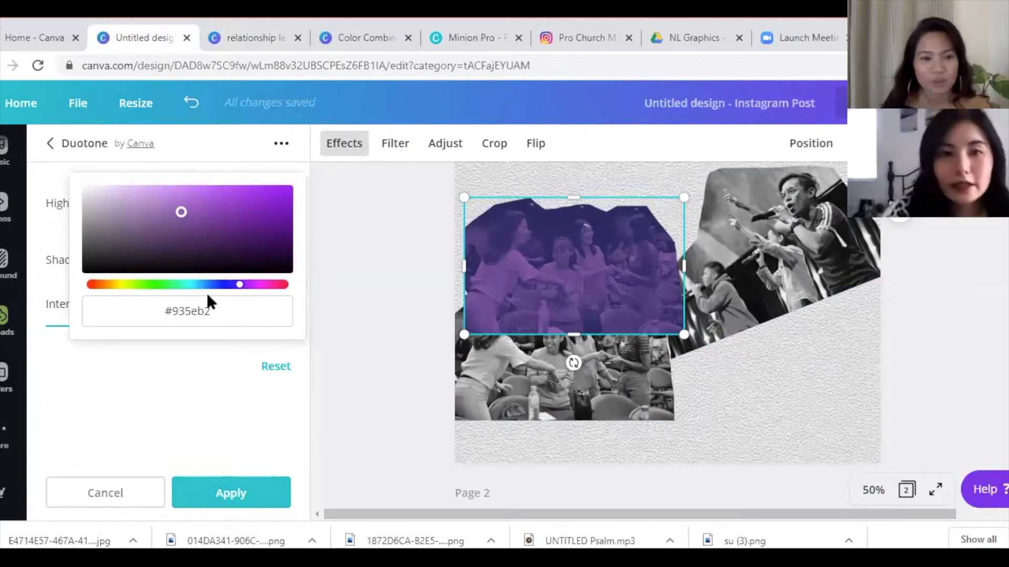
left_click_drag(184, 314, 93, 323)
type("#")
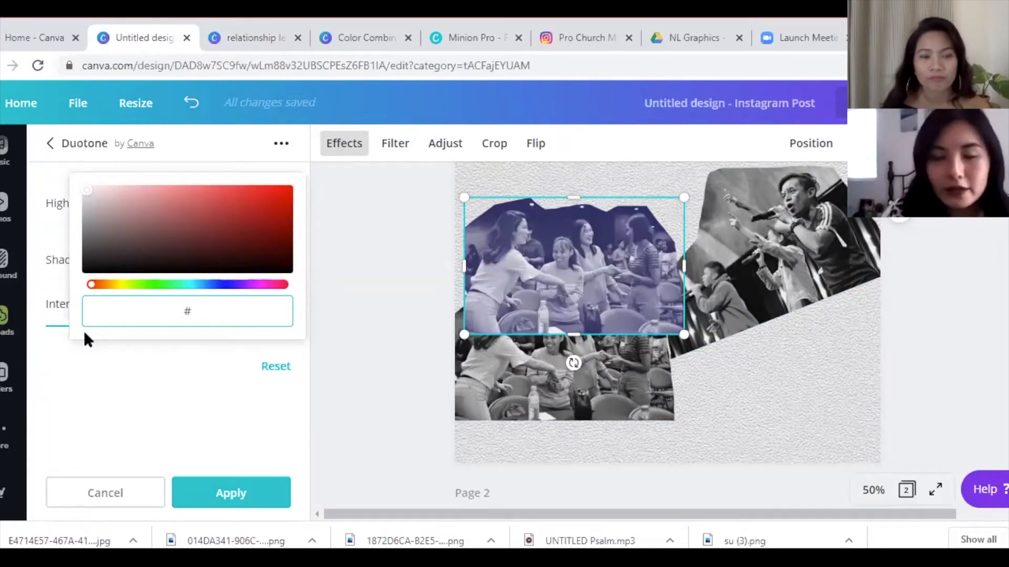
type("fd")
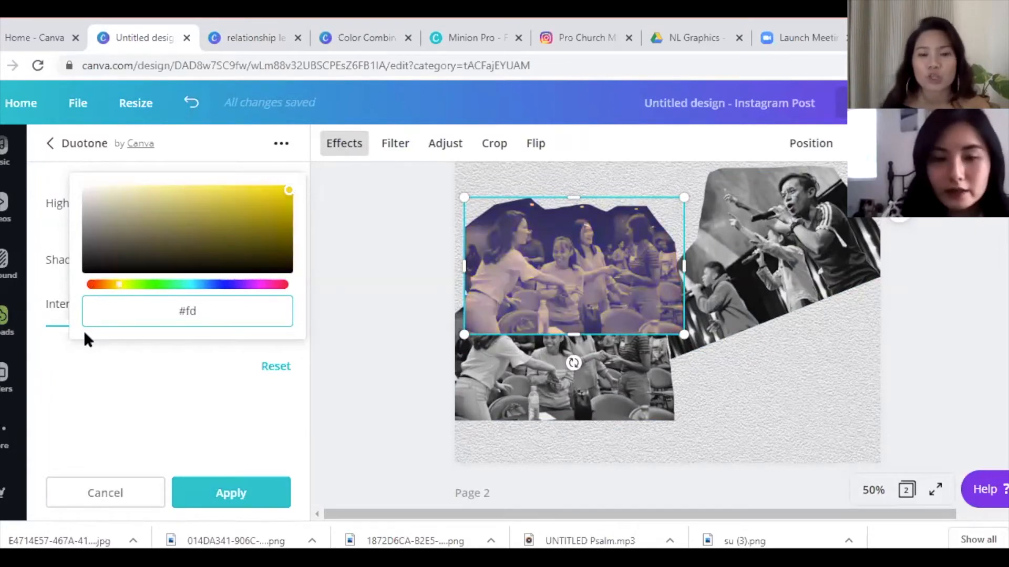
type("c7")
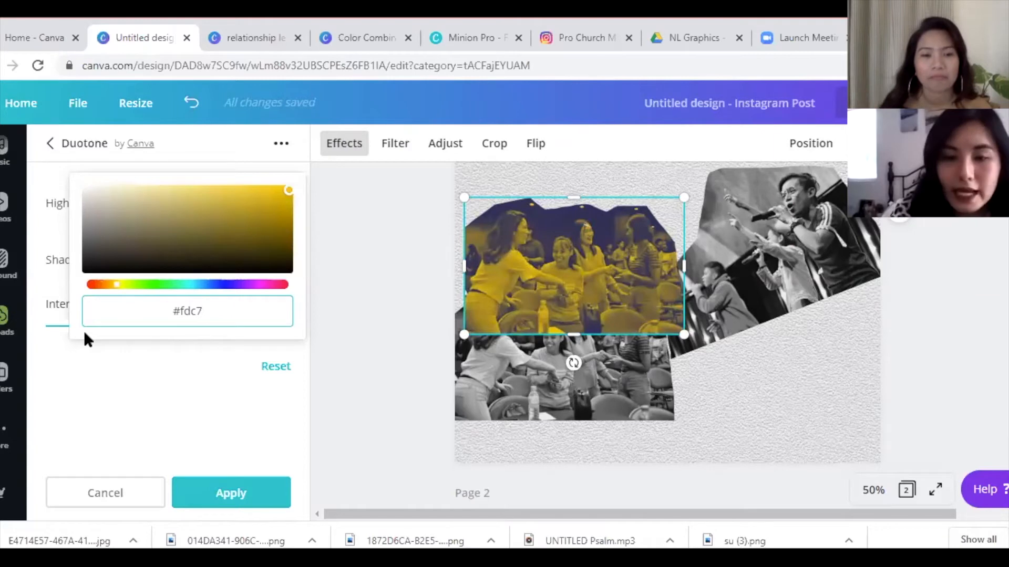
type("91")
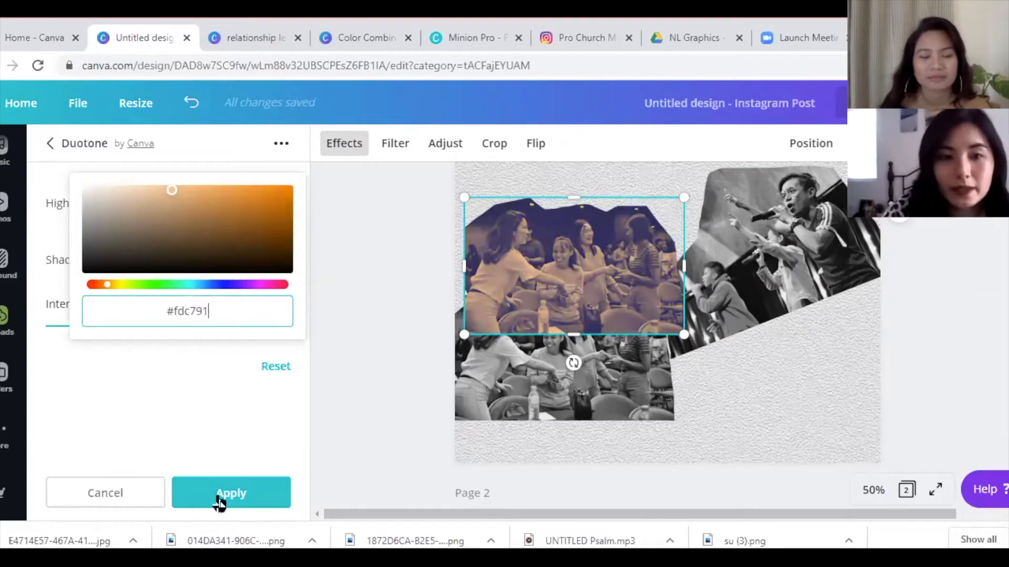
left_click(219, 497)
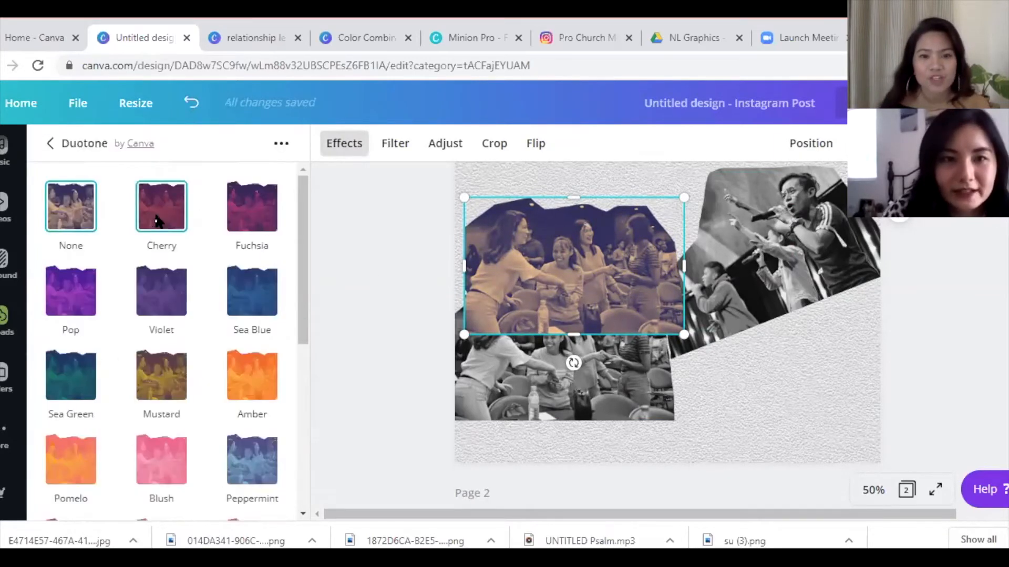
- Switch the copy to the Cherry duotone with its highlight colour set to fdc791
left_click(159, 218)
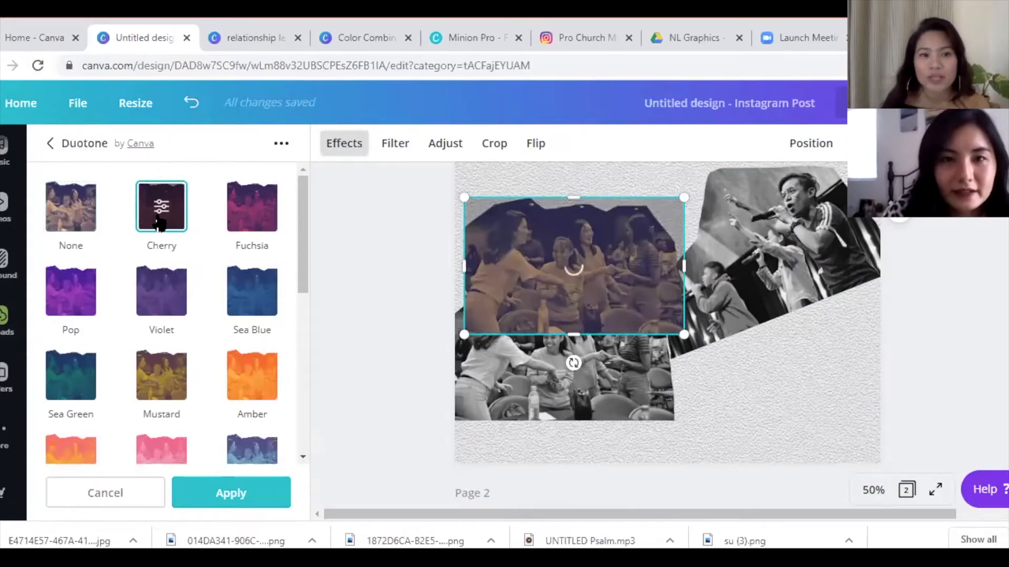
left_click(159, 218)
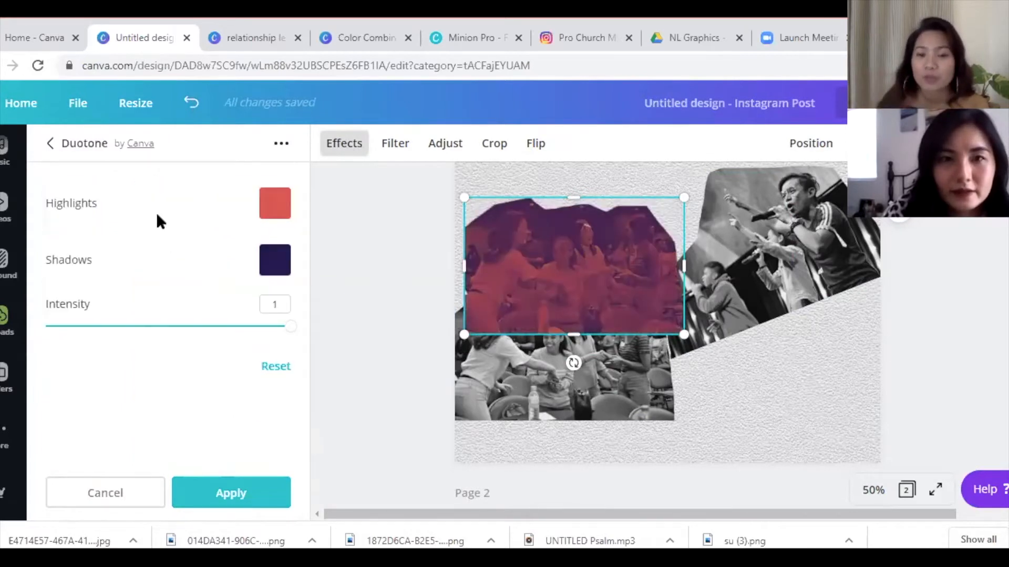
left_click(275, 203)
left_click_drag(237, 309, 163, 314)
left_click(151, 316)
left_click(241, 321)
key("BackSpace")
key("BackSpace")
key("BackSpace")
key("BackSpace")
key("BackSpace")
key("BackSpace")
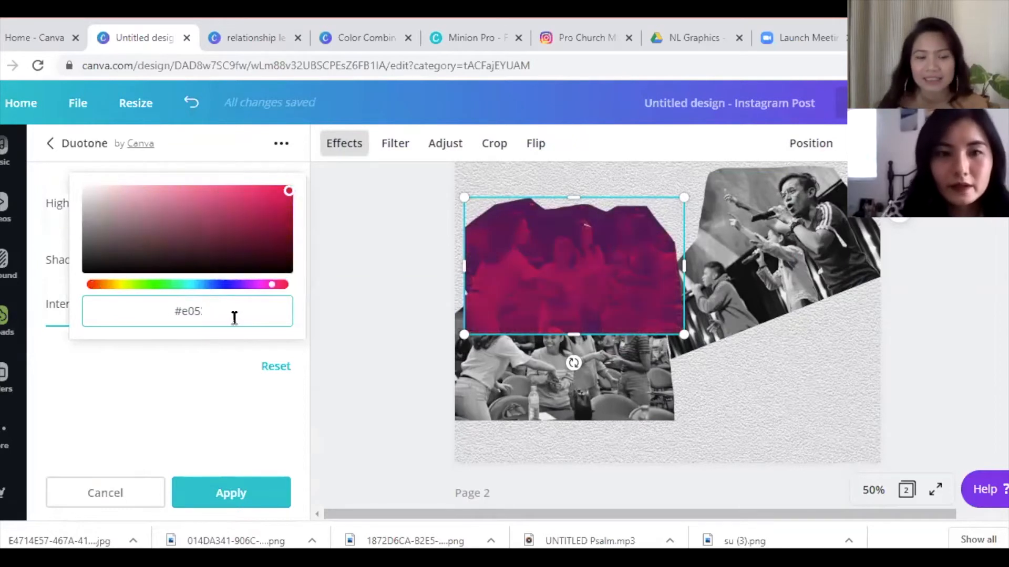
type("f")
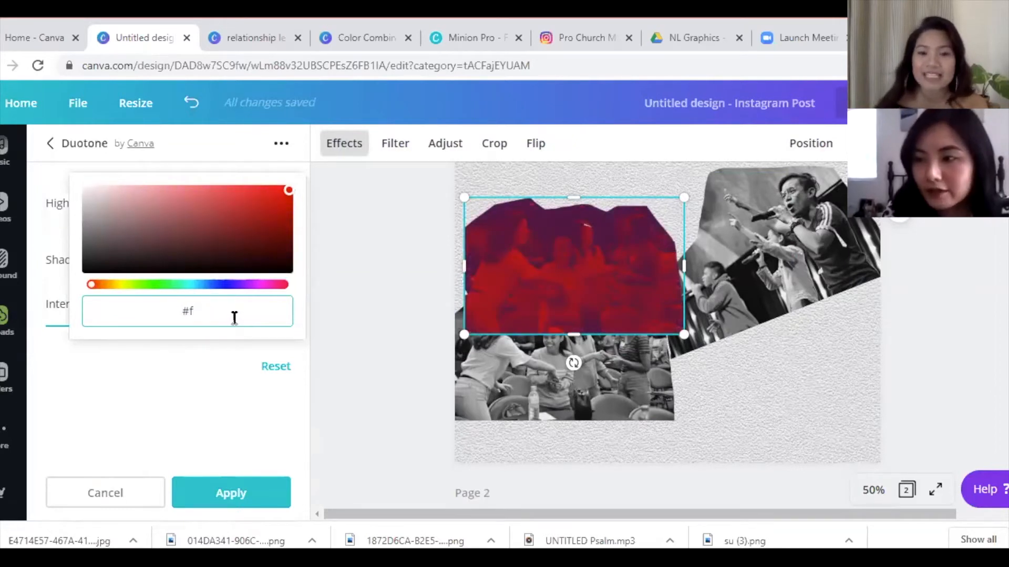
type("dc")
type("791")
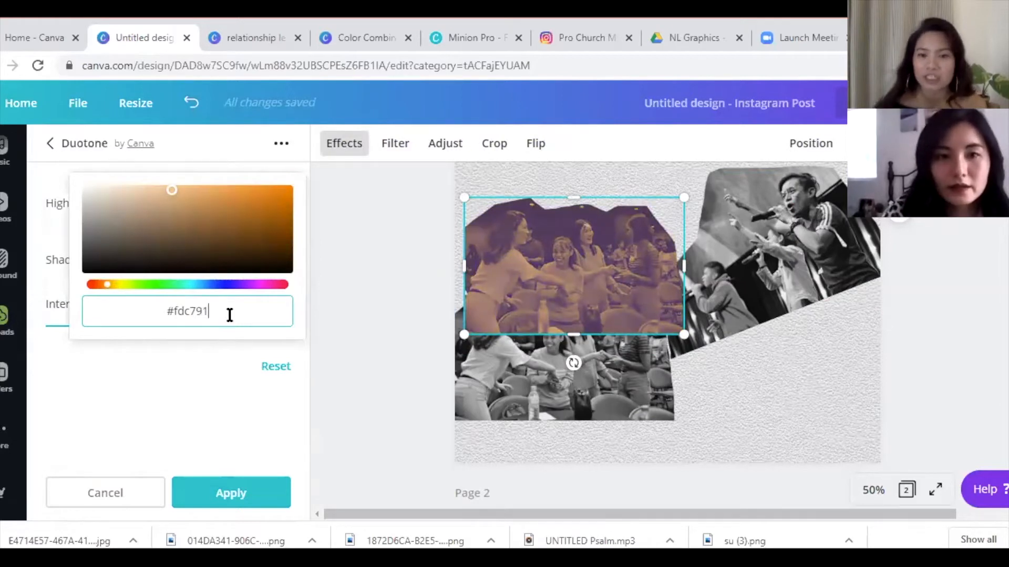
left_click_drag(230, 316, 166, 321)
key("ctrl+c")
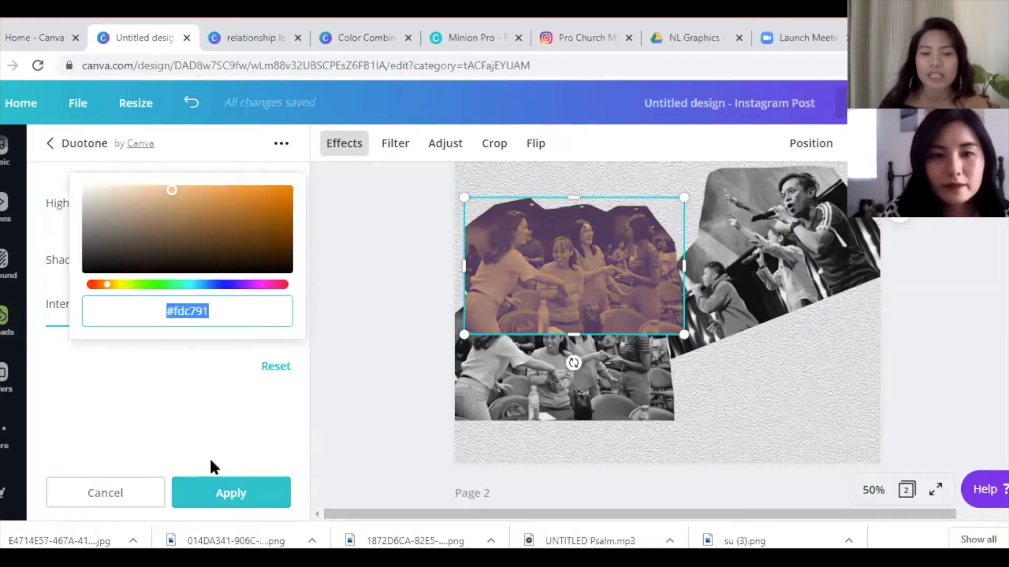
left_click(209, 461)
- Set the duotone shadow colour to #fdc791 too and apply it
left_click(273, 260)
left_click(123, 320)
left_click_drag(239, 318, 130, 322)
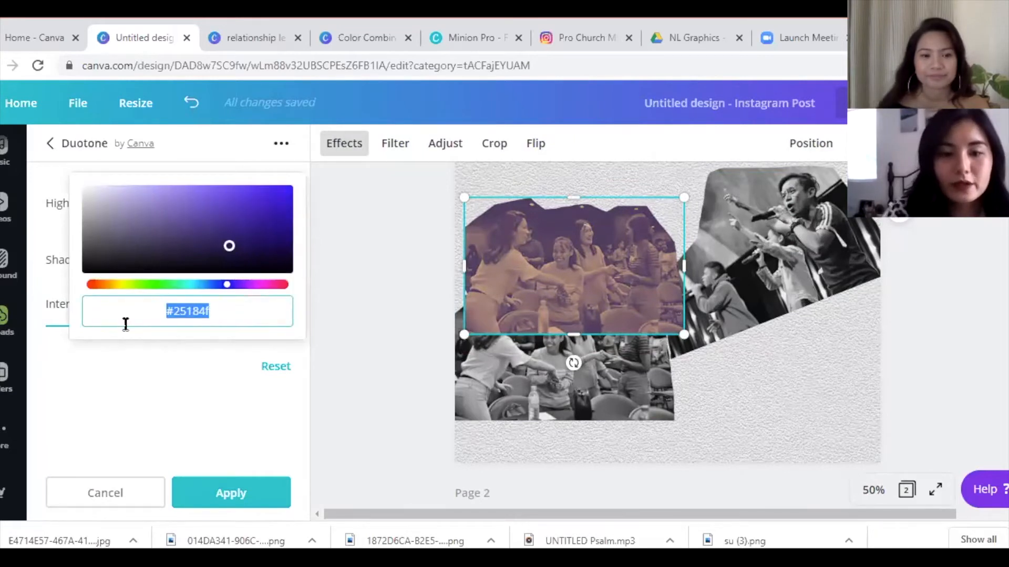
key("ctrl+v")
left_click(225, 490)
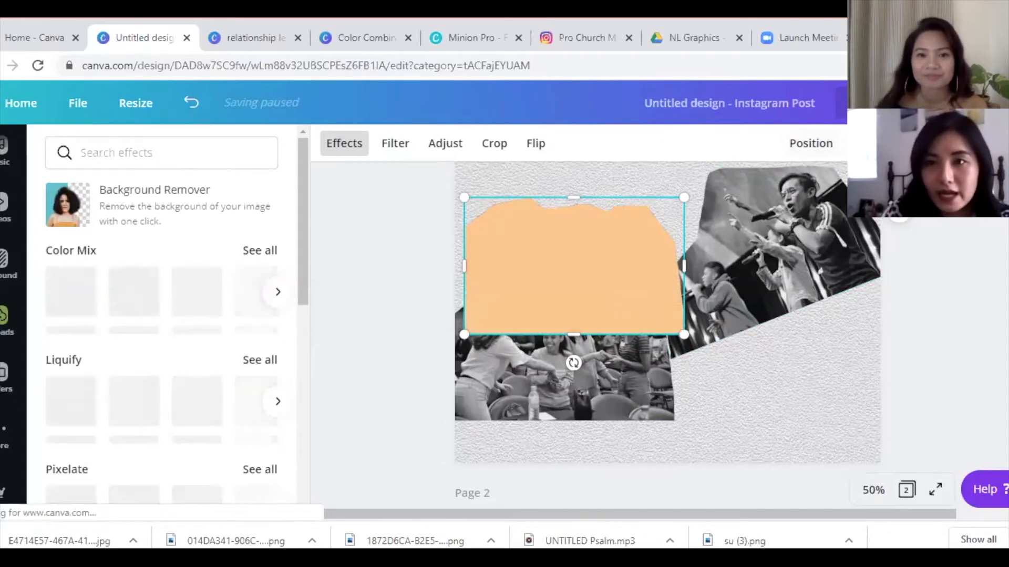
left_click(832, 149)
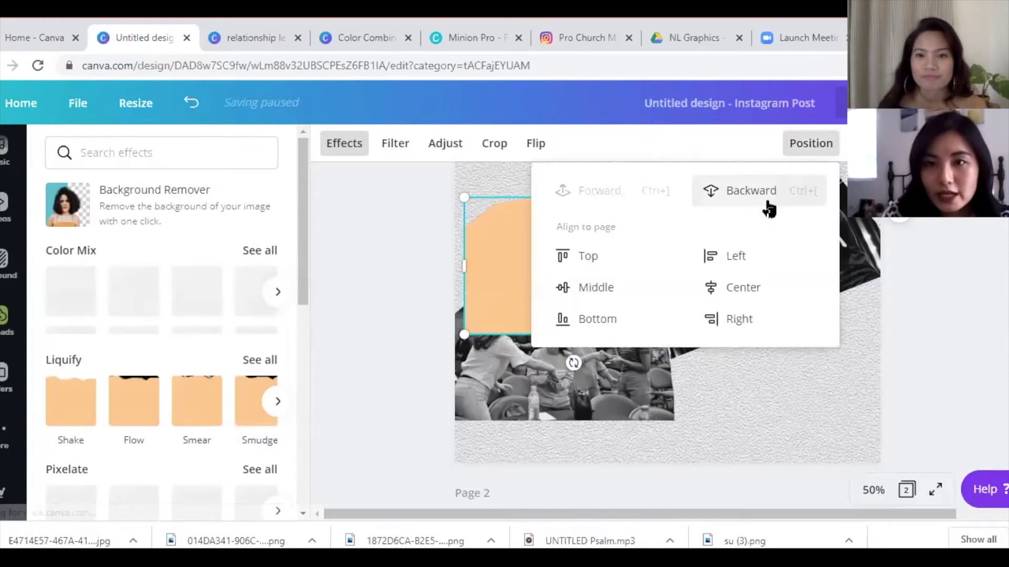
- Send the peach shape behind the group photo and group the two together
left_click(805, 401)
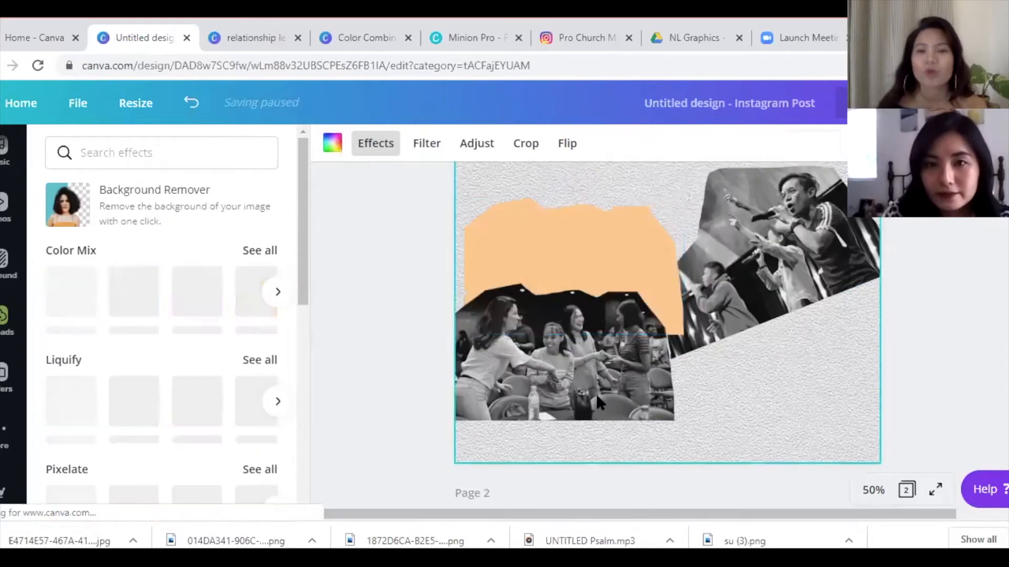
left_click_drag(577, 388, 597, 280)
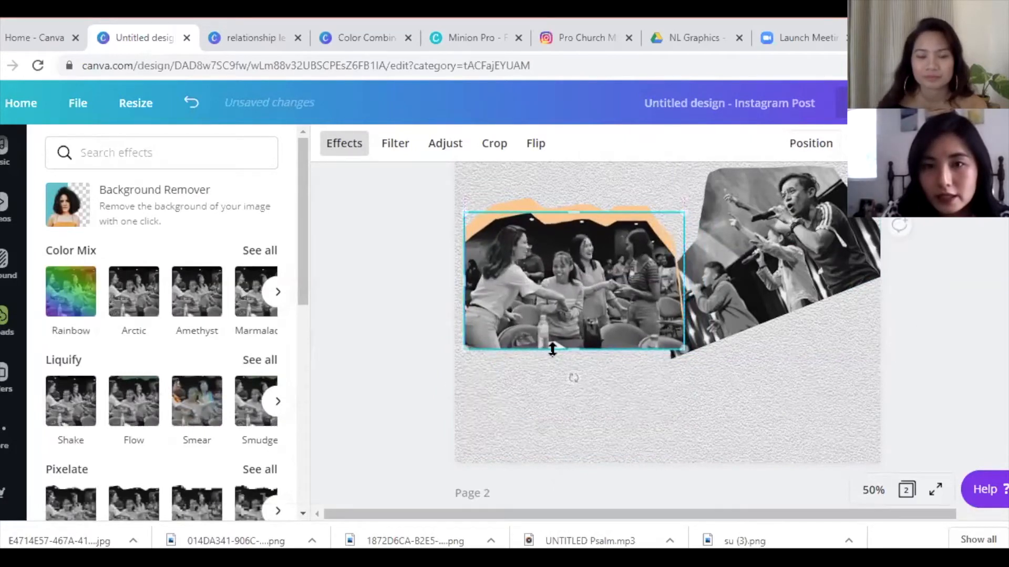
left_click(508, 206, "shift")
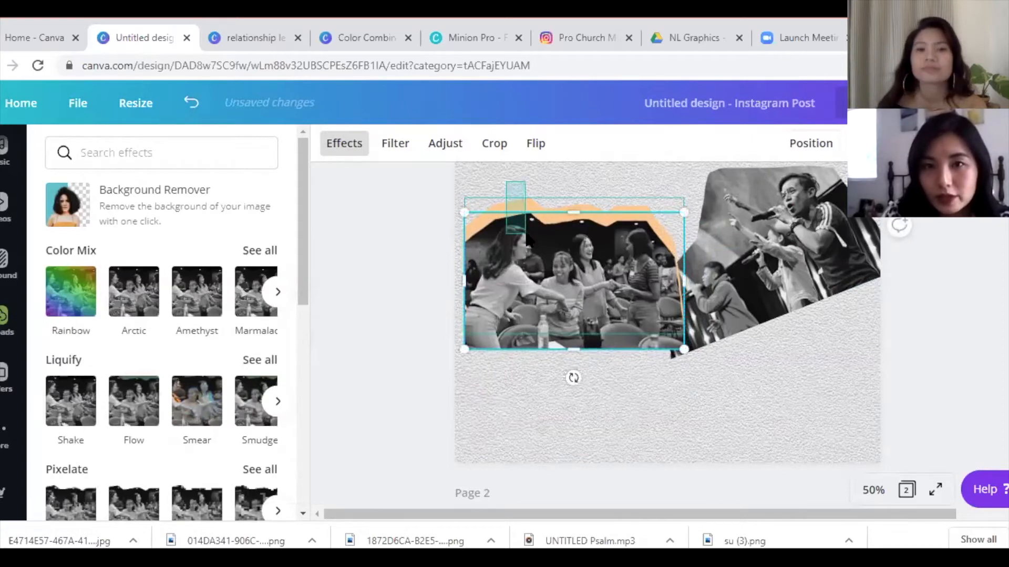
left_click(791, 149)
- Tilt the grouped pair clockwise and move it into the canvas's lower-left corner
left_click_drag(641, 300, 633, 353)
left_click_drag(562, 432, 515, 459)
left_click_drag(570, 339, 539, 427)
left_click(752, 223)
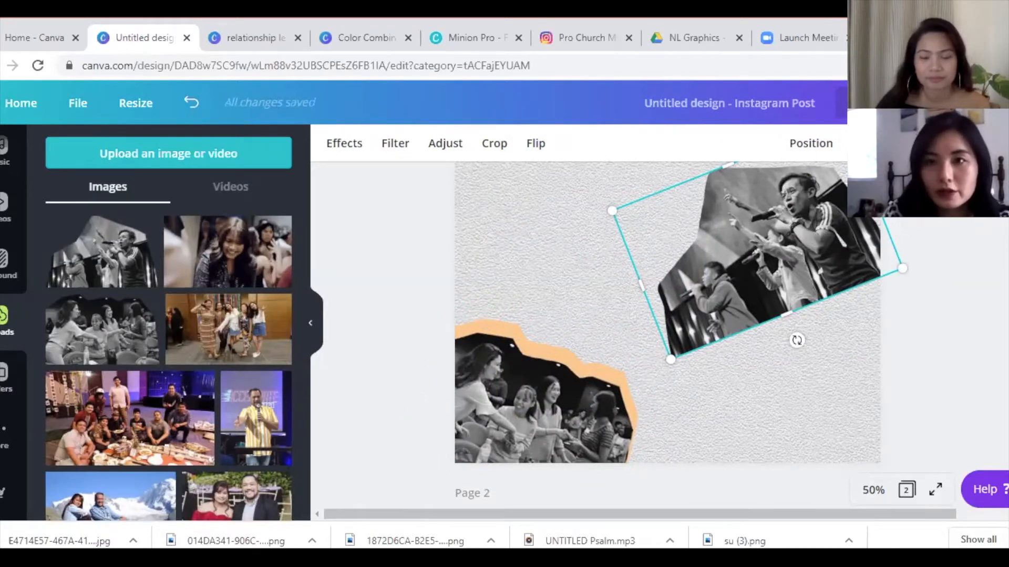
- Duplicate the singer photo and apply the Cherry duotone to the copy
left_click(945, 144)
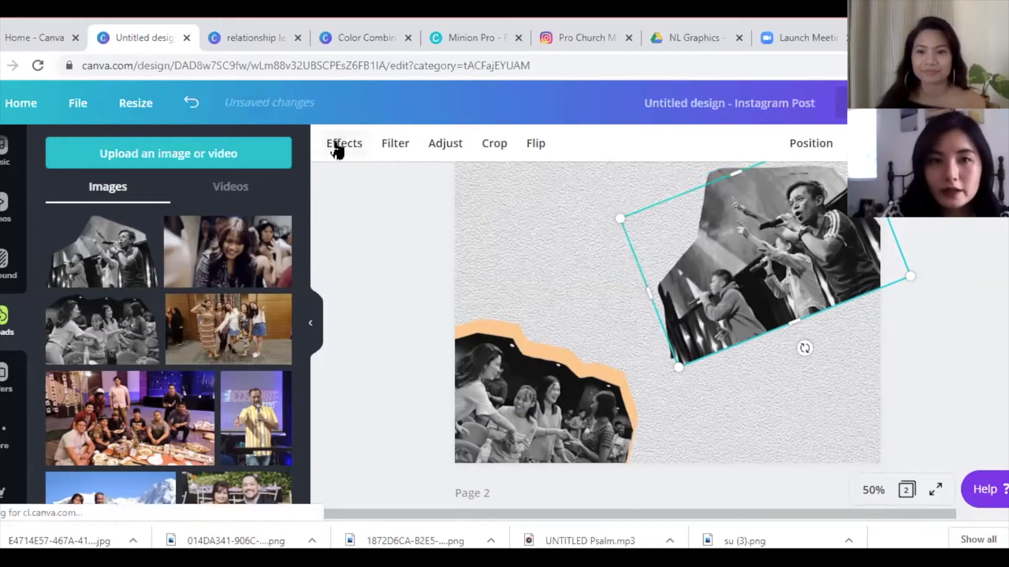
left_click(334, 147)
left_click_drag(299, 203, 304, 347)
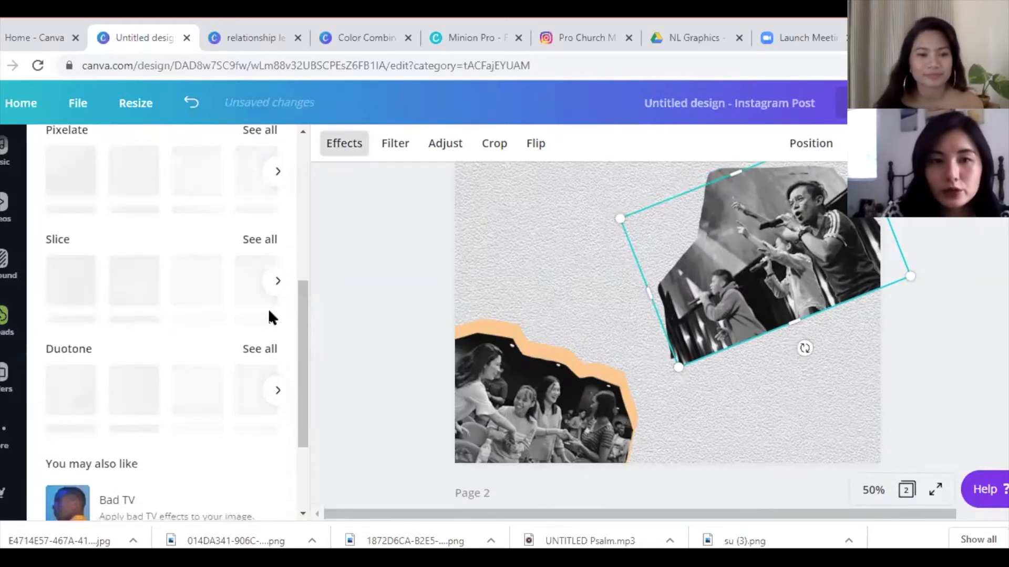
left_click(261, 349)
left_click(167, 209)
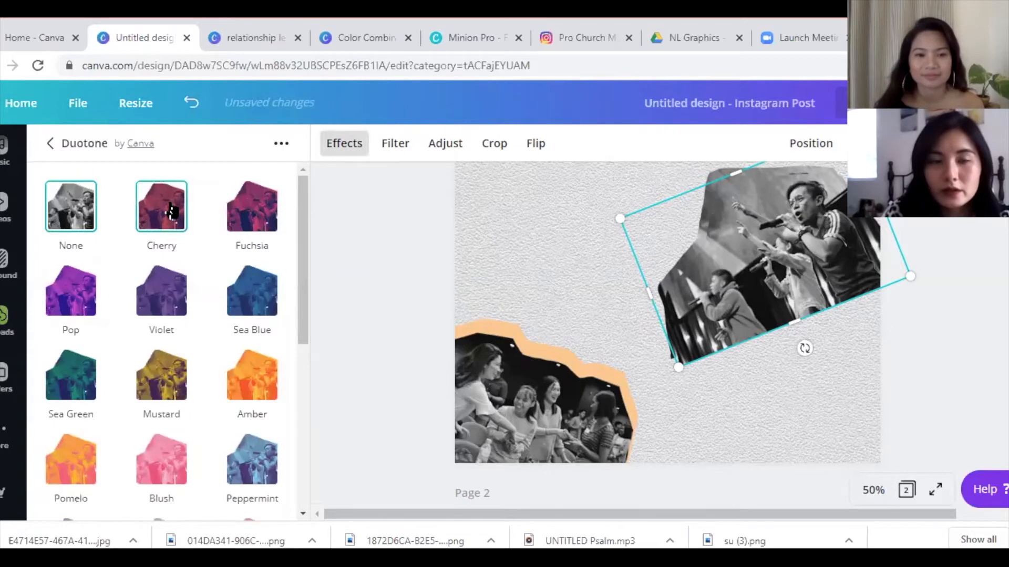
- Change the Cherry duotone's highlight colour to yellow #dcda70 and apply it
left_click(172, 207)
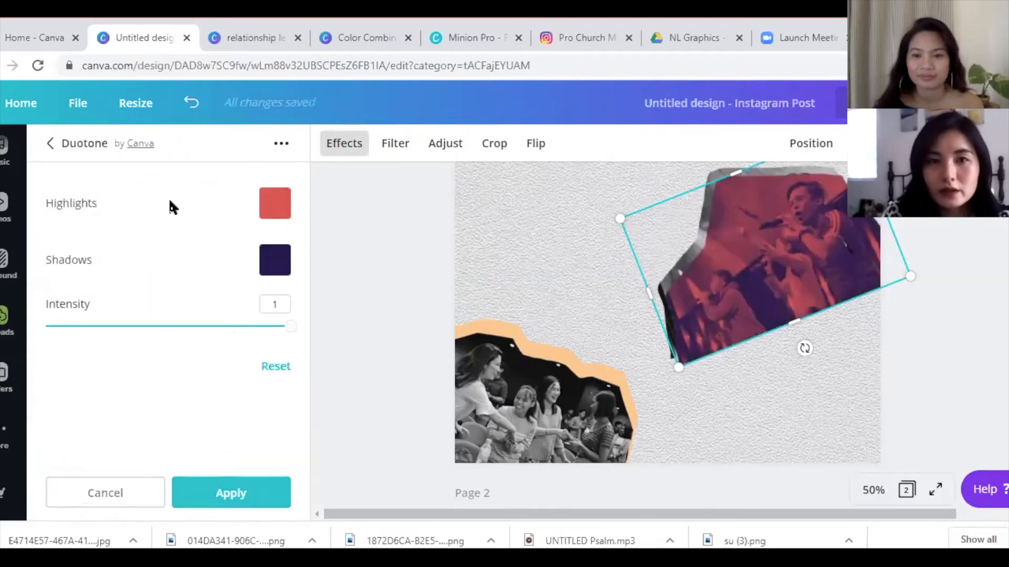
left_click(290, 216)
left_click(218, 311)
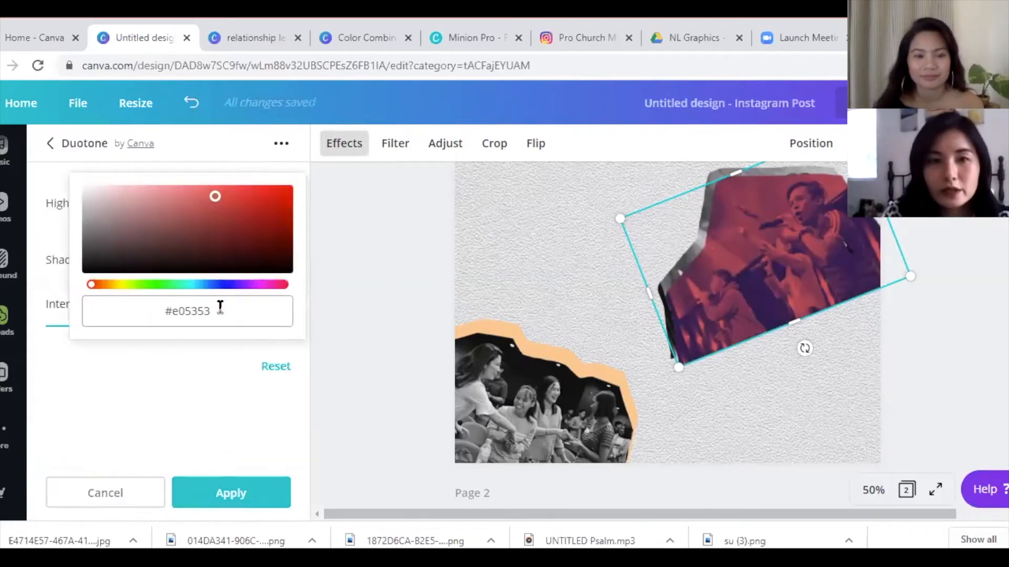
type("#")
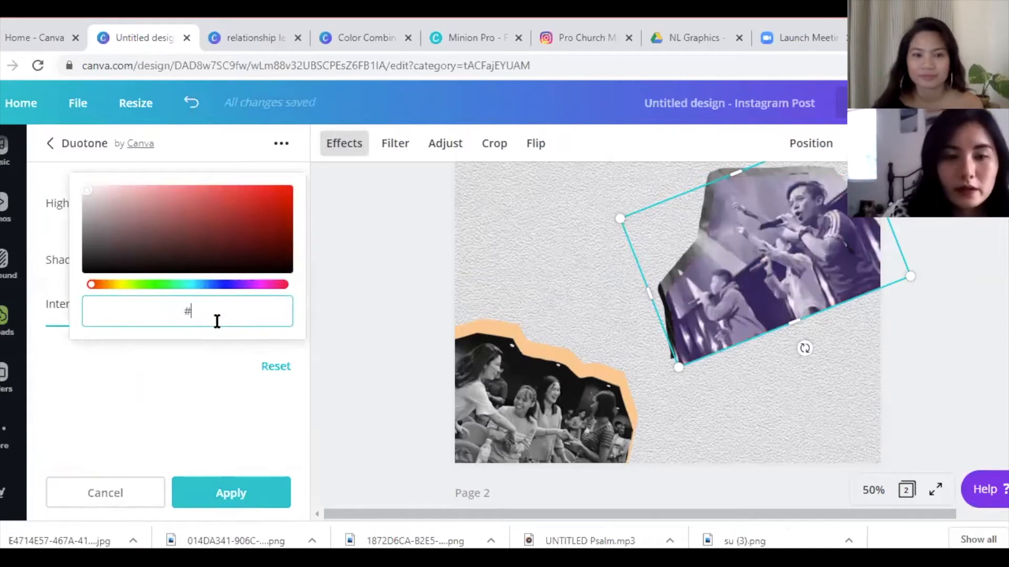
type("dcda70")
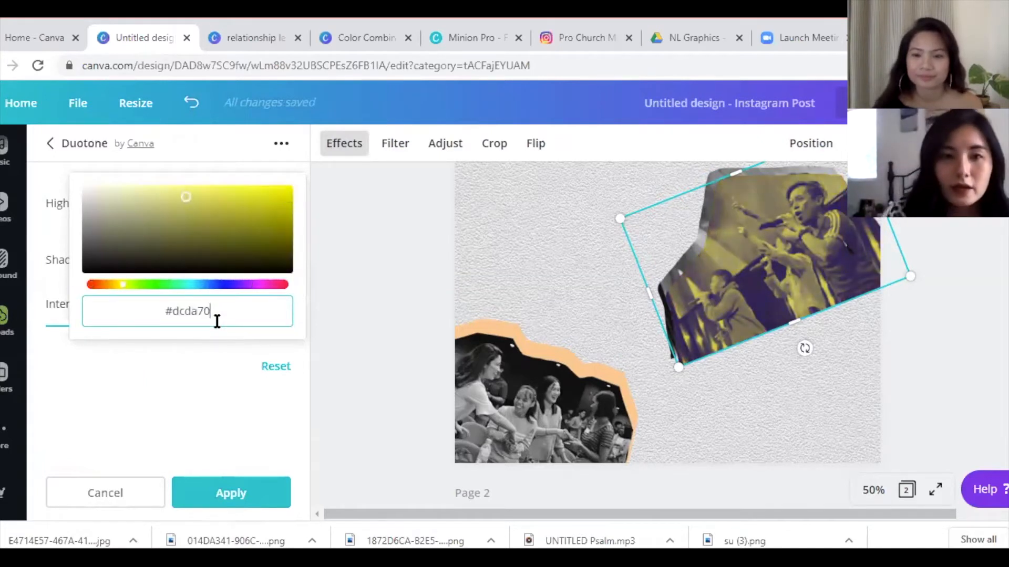
left_click_drag(212, 310, 154, 315)
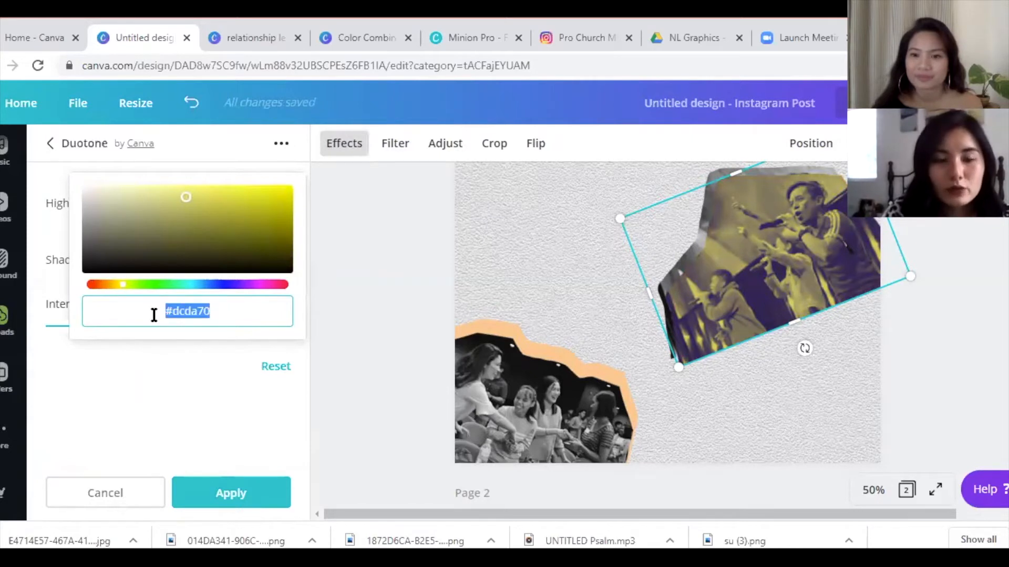
left_click(227, 493)
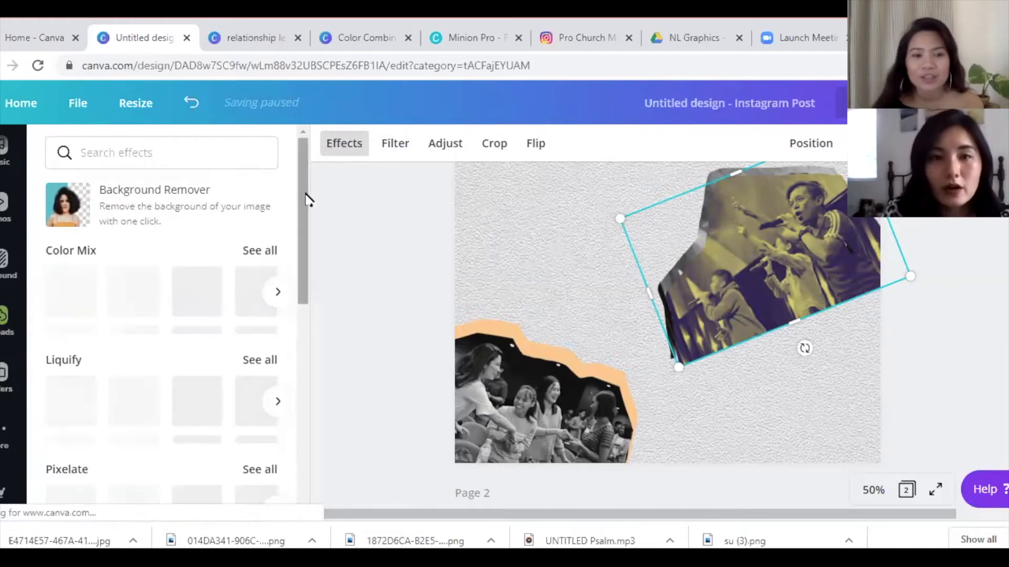
- Reapply the Cherry duotone and open its highlight colour for editing
left_click_drag(305, 198, 296, 342)
left_click(273, 328)
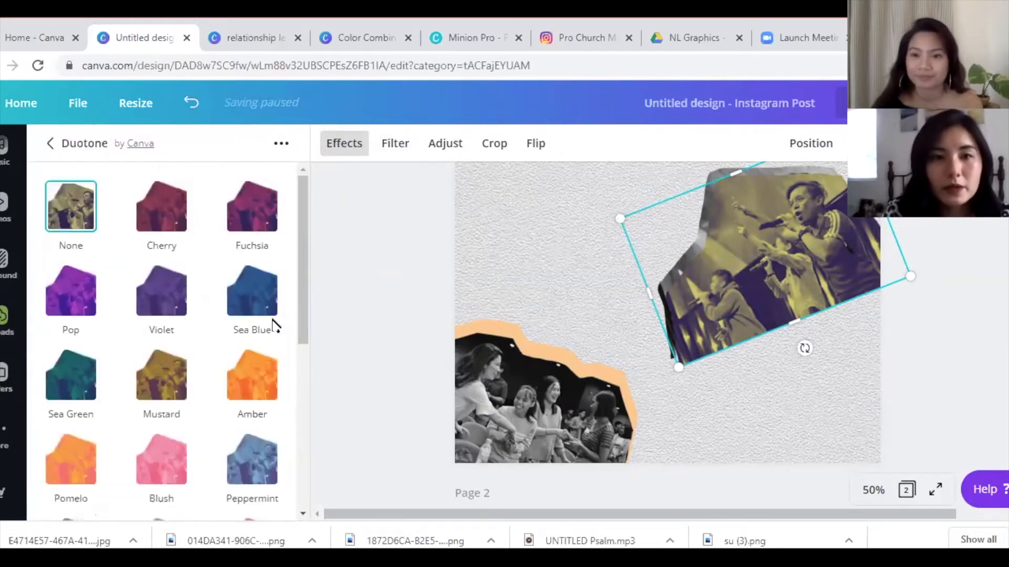
left_click(154, 219)
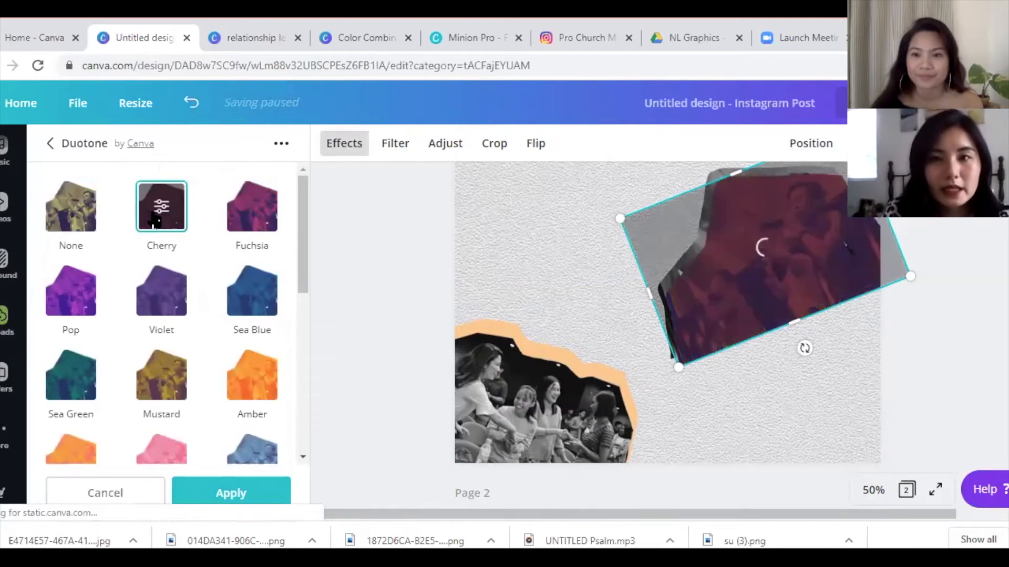
left_click(155, 216)
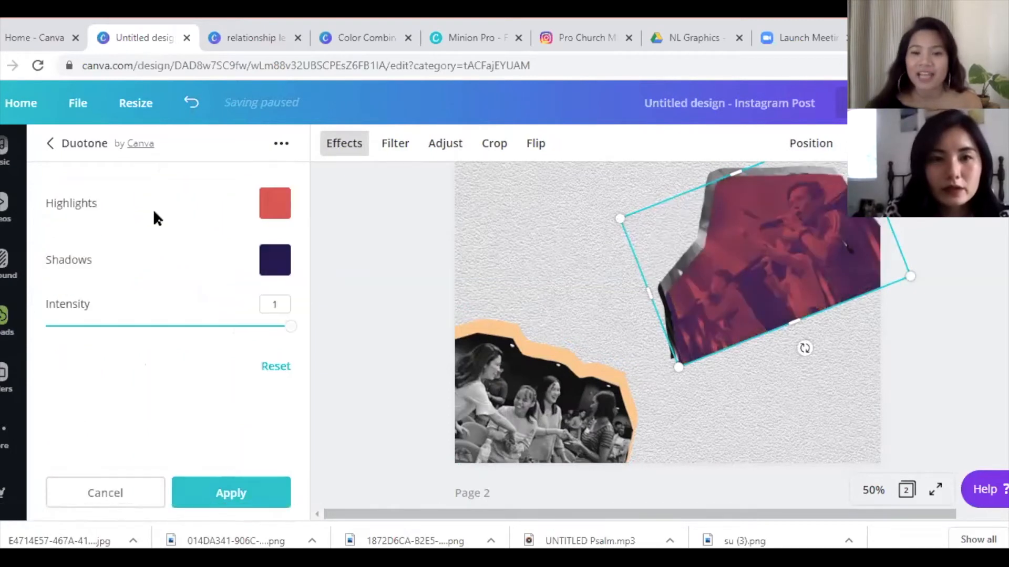
left_click(263, 213)
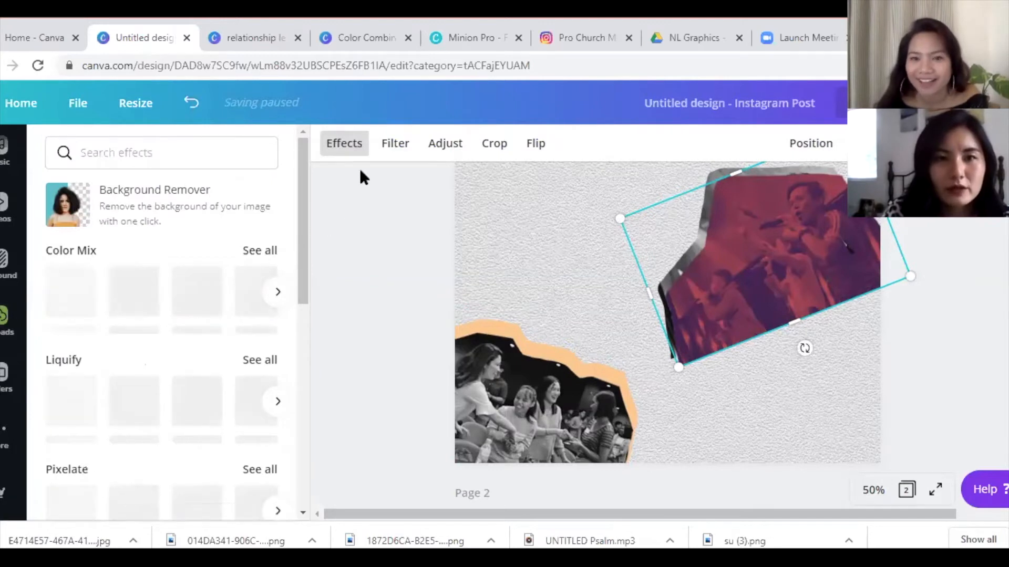
- Set the duotone shadows to #dcda70 as well, making a solid yellow copy
left_click_drag(300, 221, 308, 247)
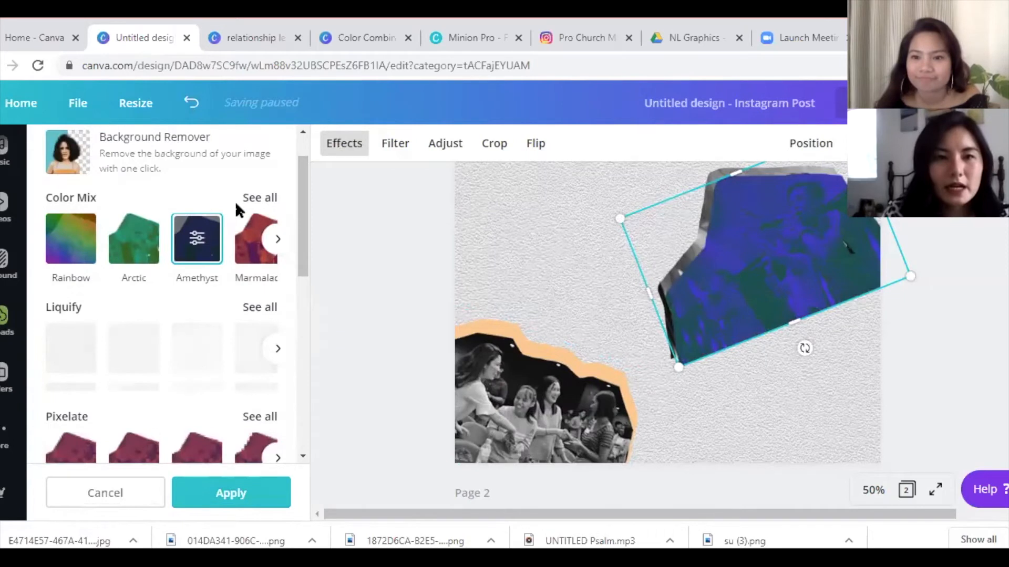
left_click_drag(299, 252, 303, 288)
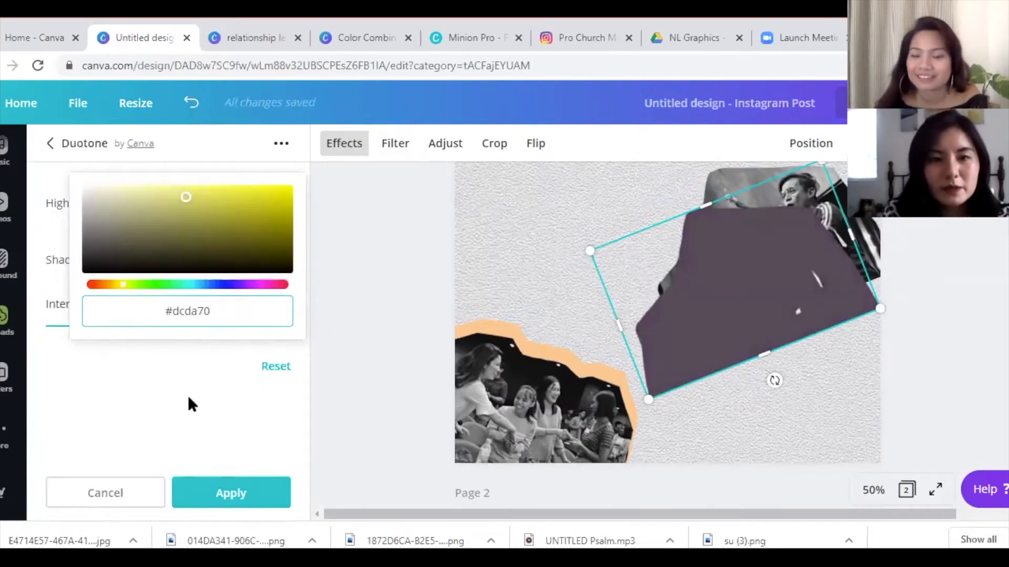
left_click(218, 333)
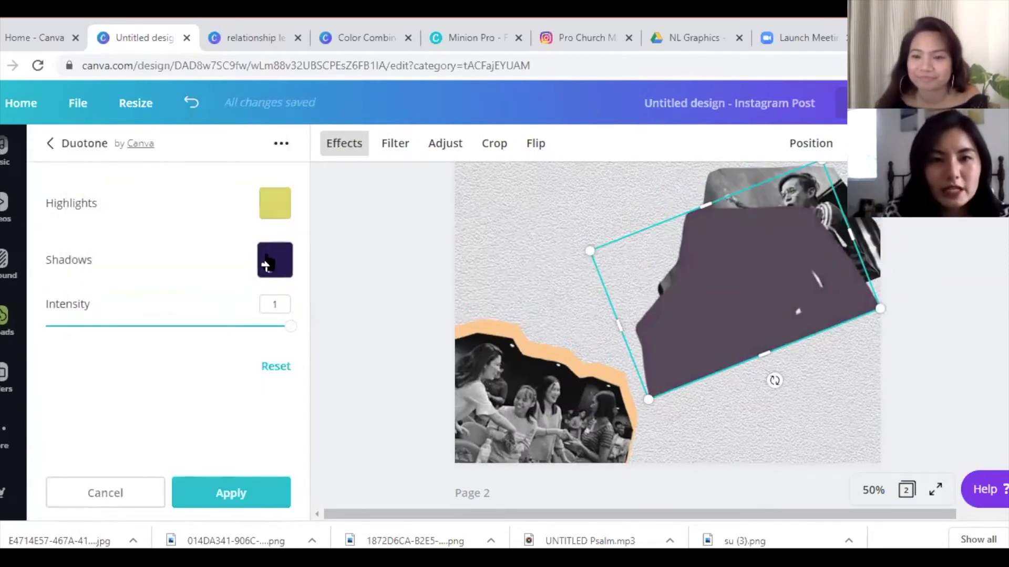
left_click(268, 262)
left_click(231, 315)
type("#dcda70")
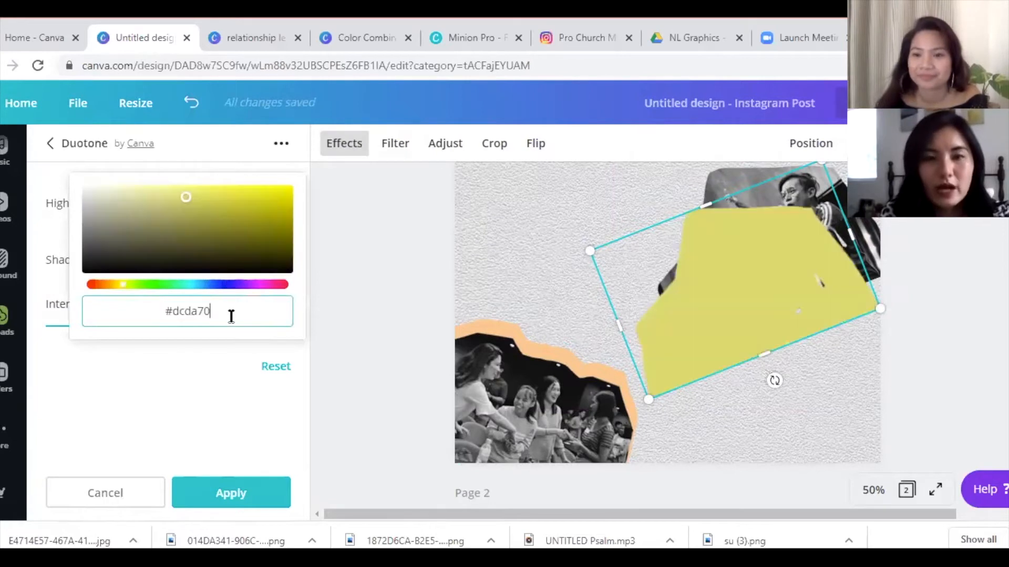
left_click(223, 491)
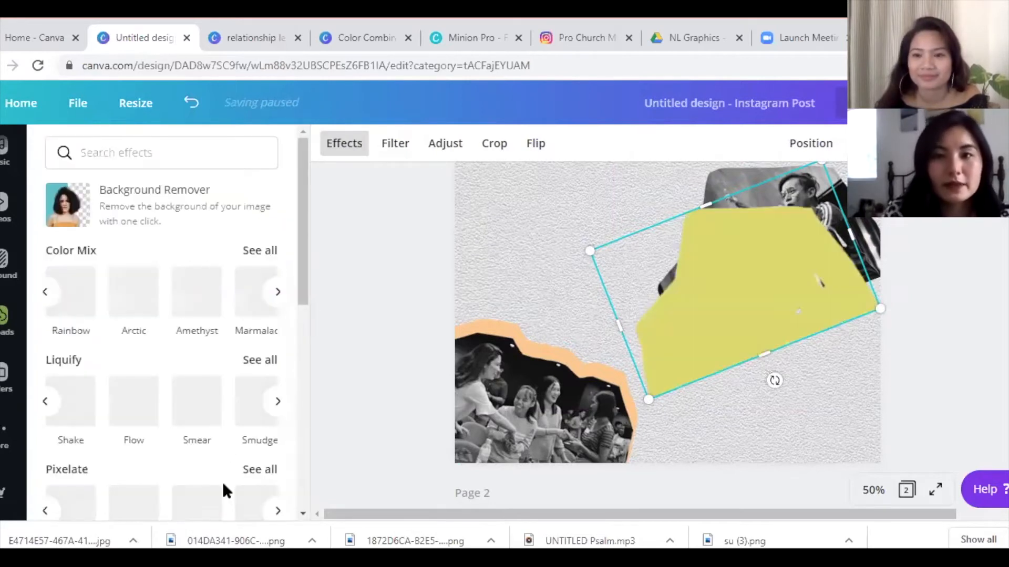
- Send the yellow copy two layers back, behind the singer photo
left_click(827, 144)
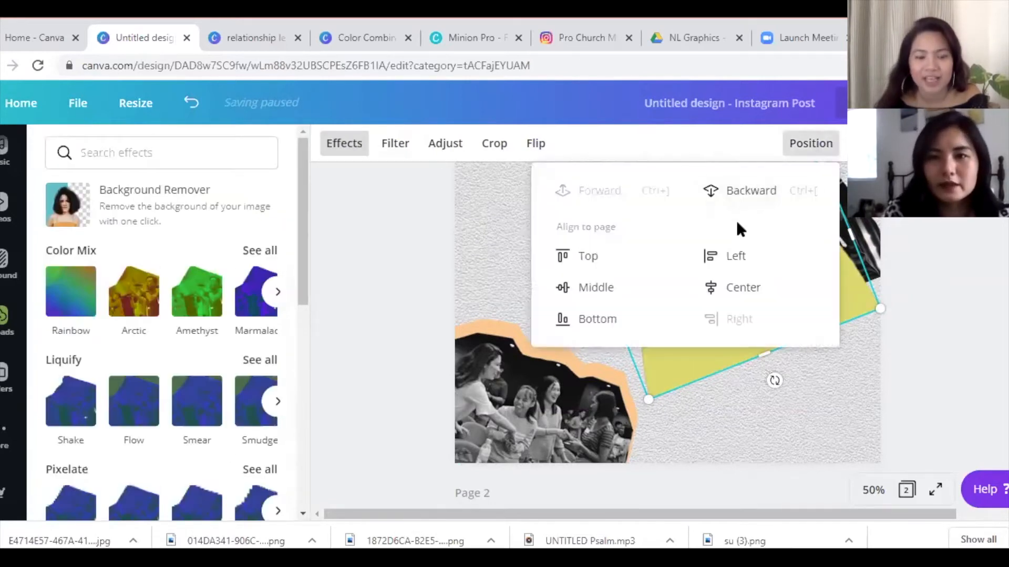
left_click(740, 198)
left_click(741, 199)
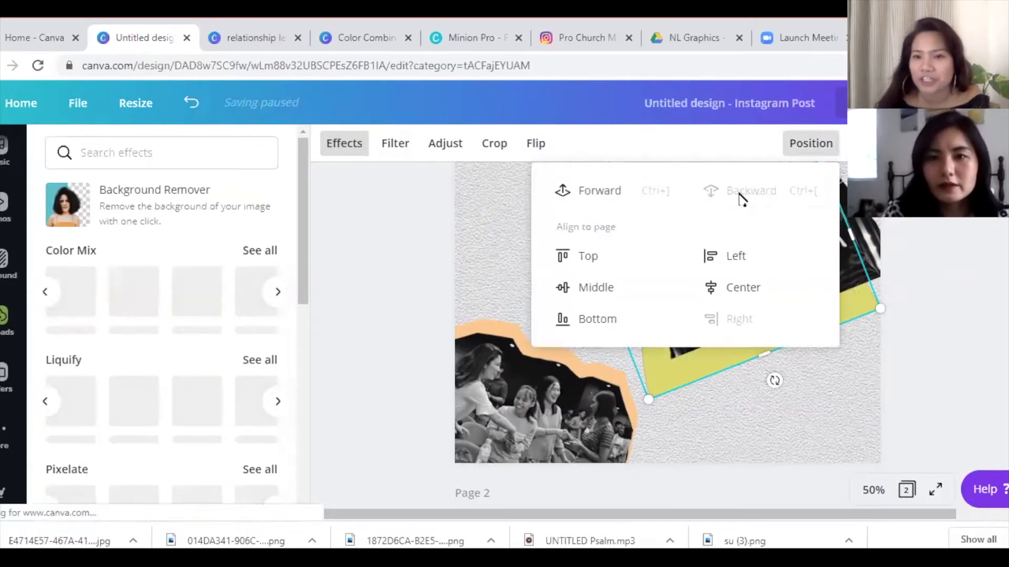
left_click(825, 381)
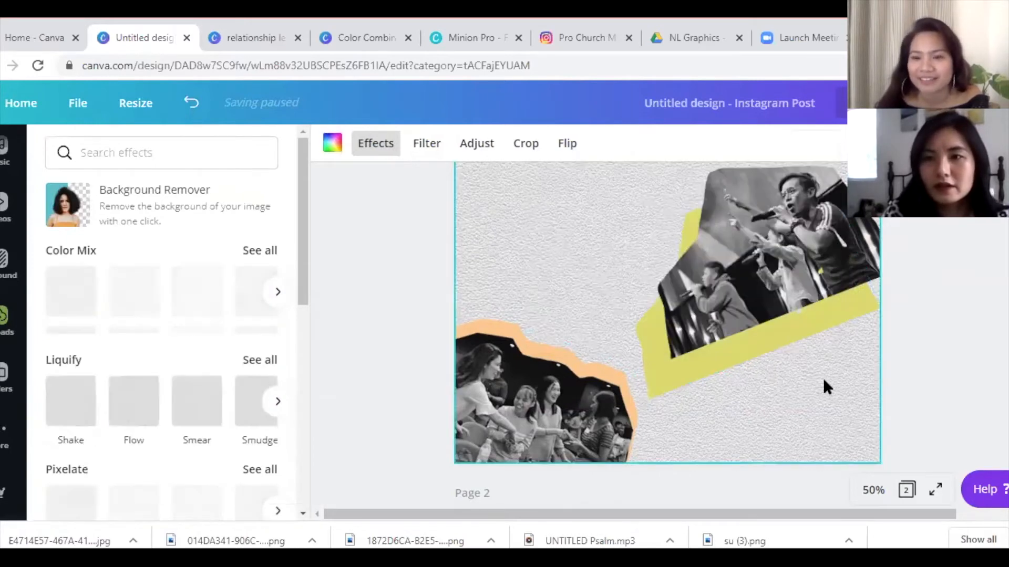
- Enlarge the yellow backing shape and move the singer photo onto it
left_click(787, 270)
left_click_drag(788, 270, 796, 211)
left_click(741, 332)
left_click_drag(590, 253, 573, 244)
mouse_move(795, 240)
left_mouse_down()
mouse_move(752, 297)
mouse_move(768, 304)
left_mouse_up()
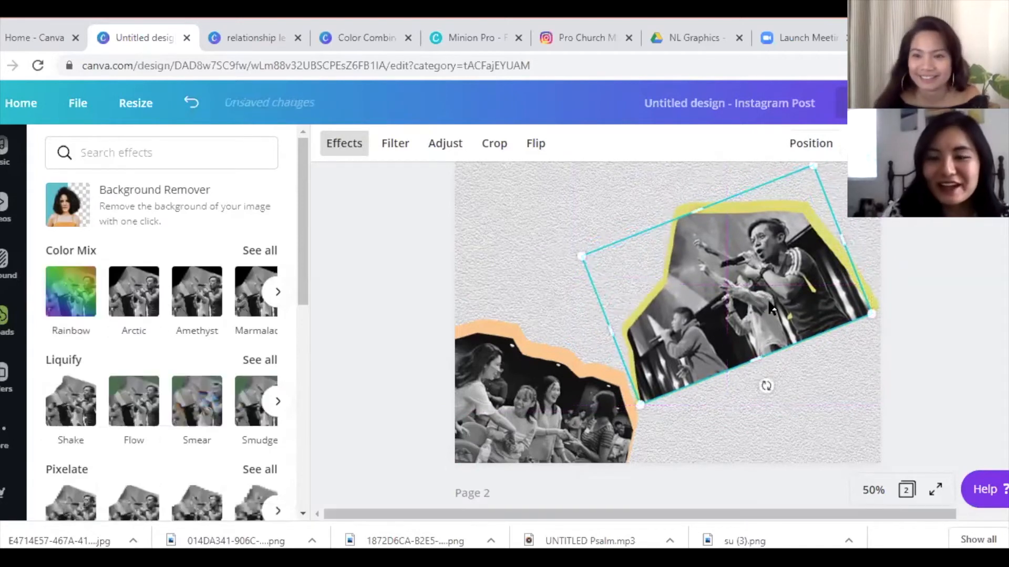
left_click(837, 436)
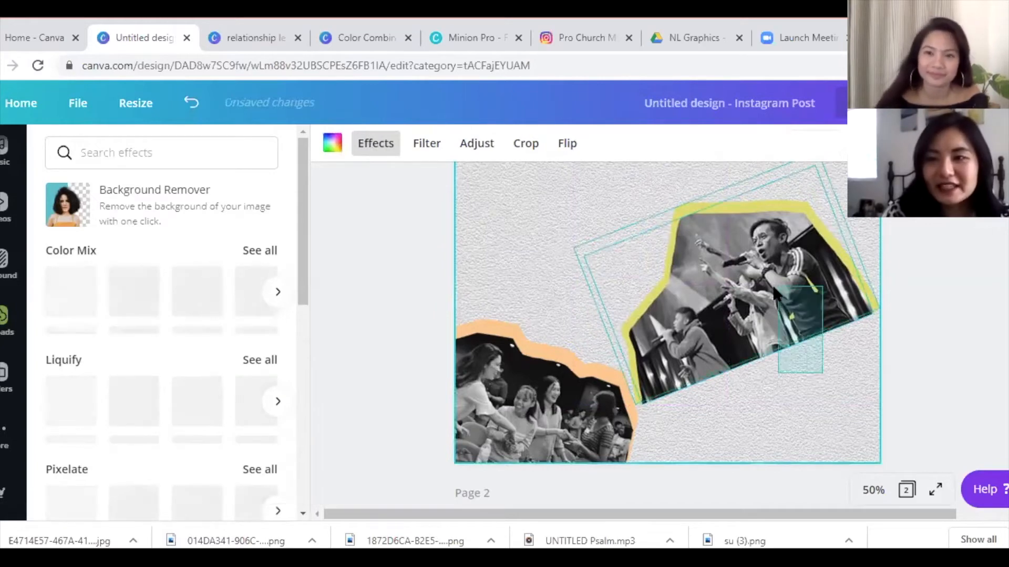
- Nudge the singers photo up and right on its yellow backing
left_click(777, 293)
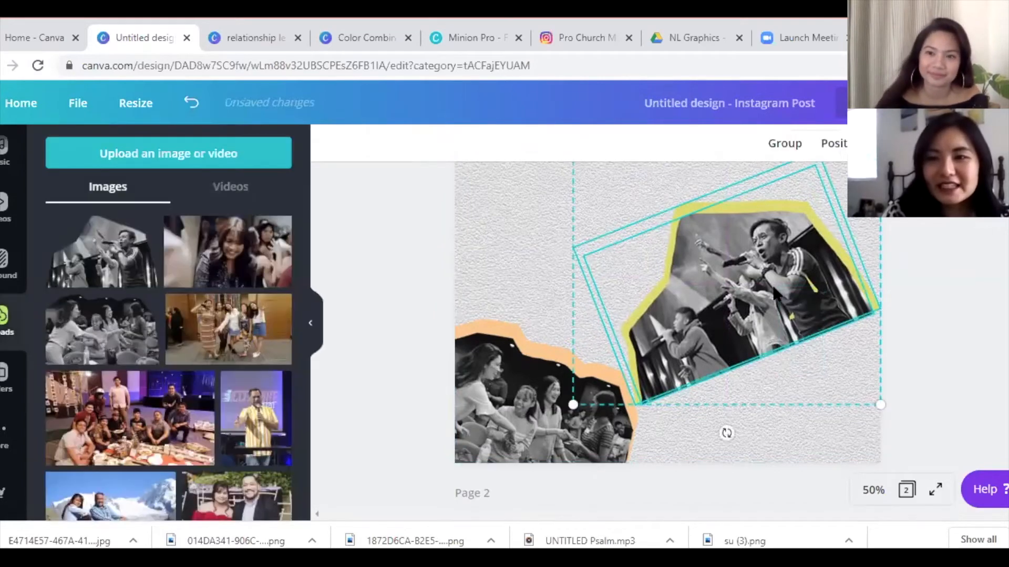
left_click(827, 436)
left_click(779, 310)
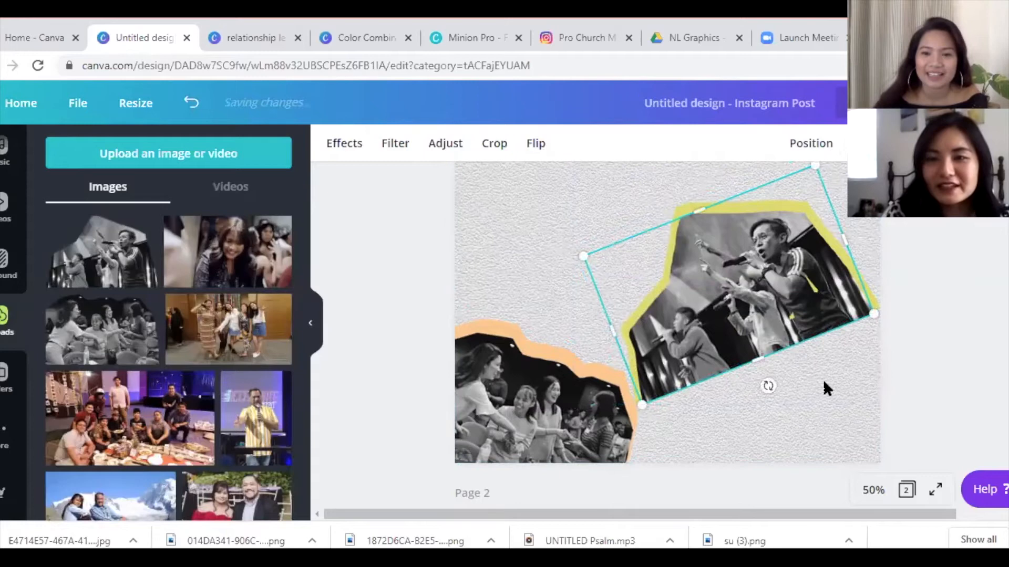
left_click(837, 405)
mouse_move(783, 340)
left_mouse_down()
mouse_move(810, 306)
mouse_move(790, 335)
mouse_move(780, 330)
left_mouse_up()
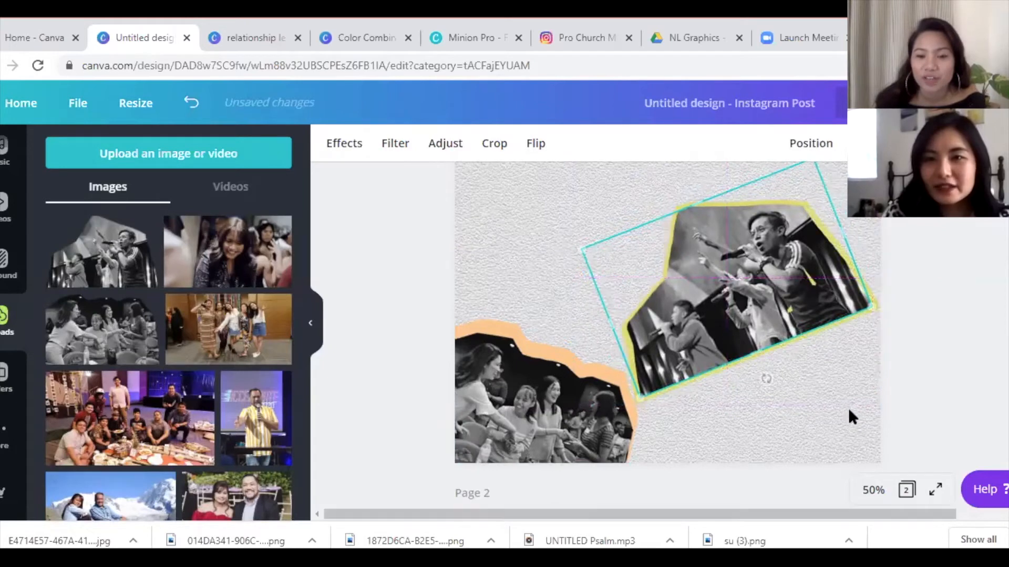
left_click(793, 358)
- Group the singers photo with its yellow frame, resize it, and place it top-right
left_click_drag(837, 390, 757, 326)
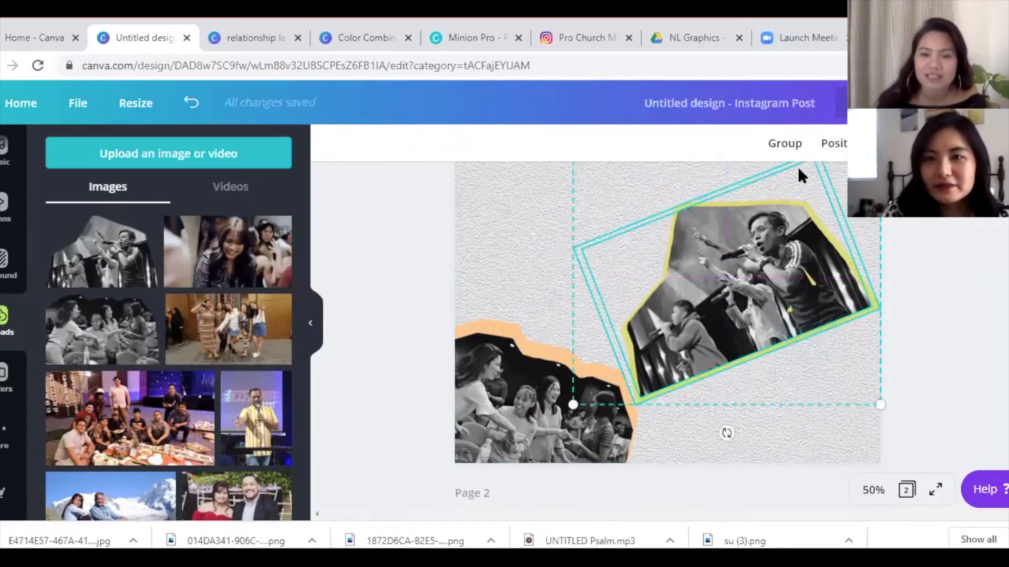
left_click(782, 143)
mouse_move(855, 383)
left_mouse_down()
mouse_move(833, 371)
mouse_move(861, 383)
left_mouse_up()
left_click_drag(764, 301, 820, 284)
left_click(768, 420)
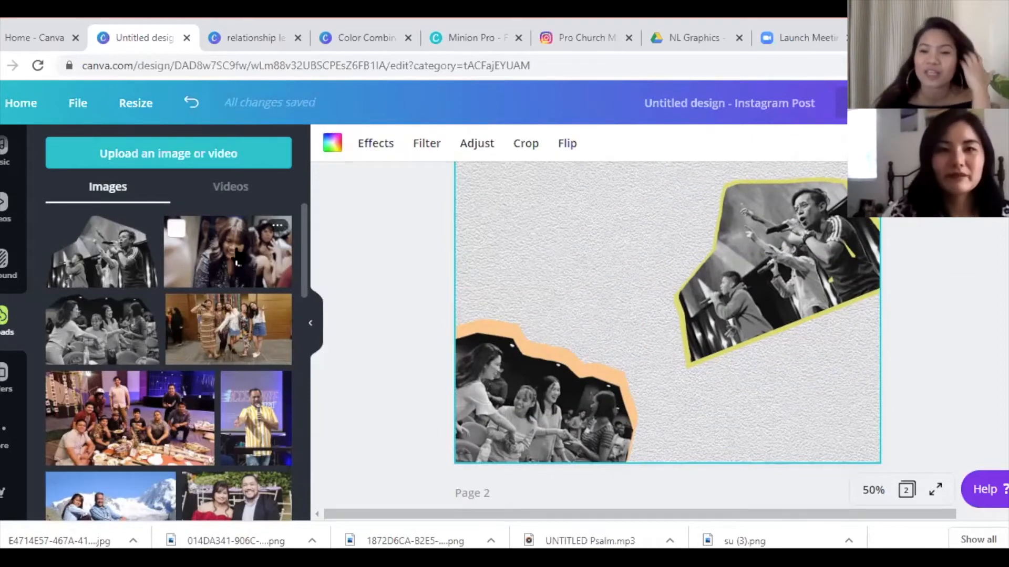
- Add the colour photo of the woman from Uploads to the page
scroll(851, 323, "up", 1)
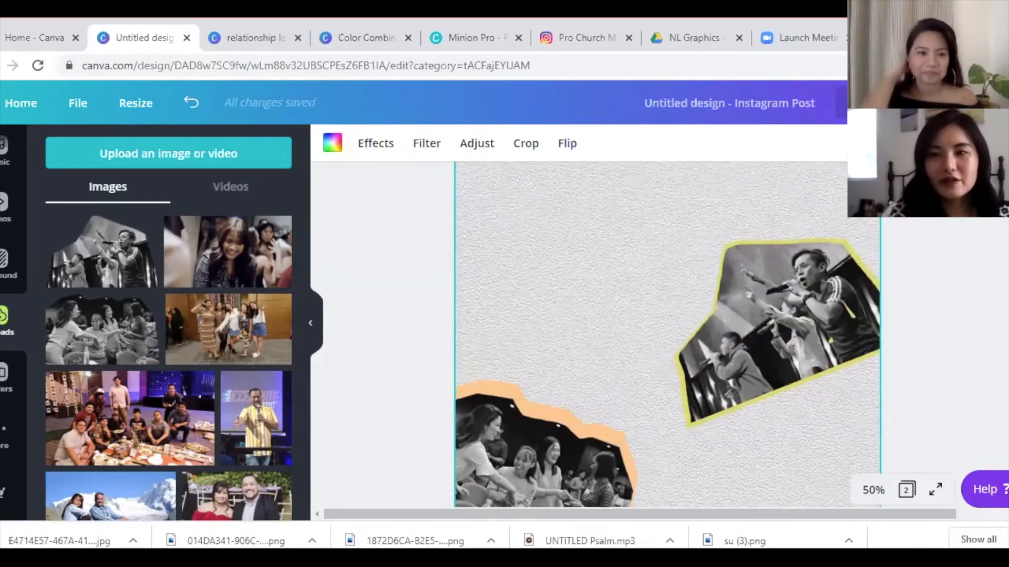
scroll(925, 252, "down", 2)
left_click(237, 264)
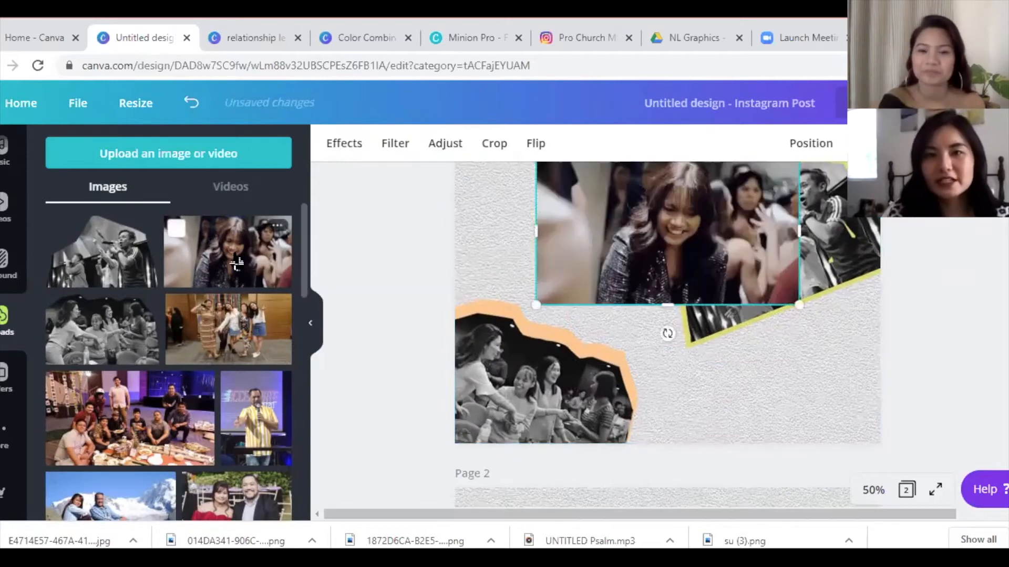
- Position and enlarge the woman's colour photo, then remove its background with Background Remover
left_click_drag(681, 251, 668, 279)
left_click_drag(777, 332, 831, 387)
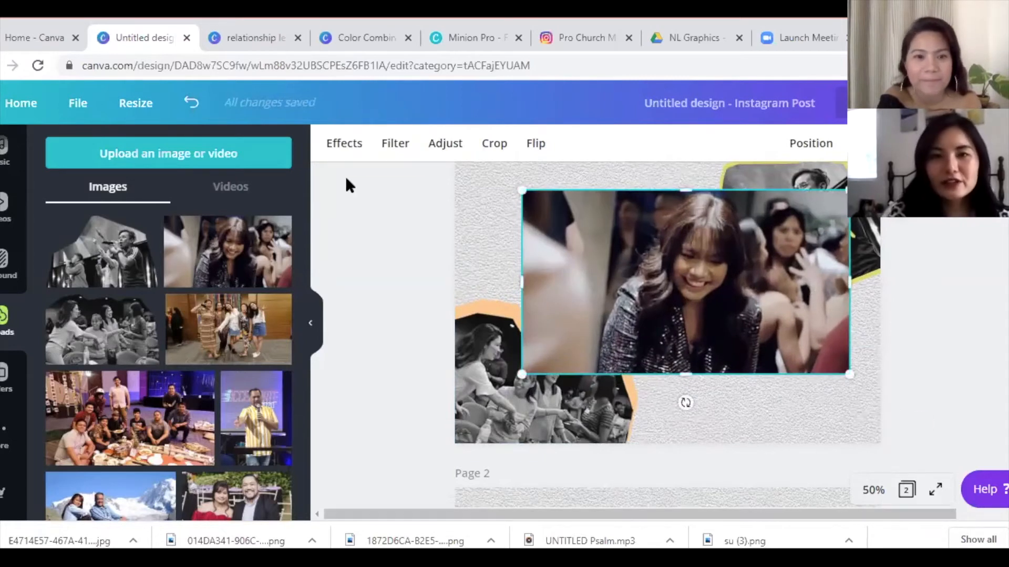
left_click(324, 146)
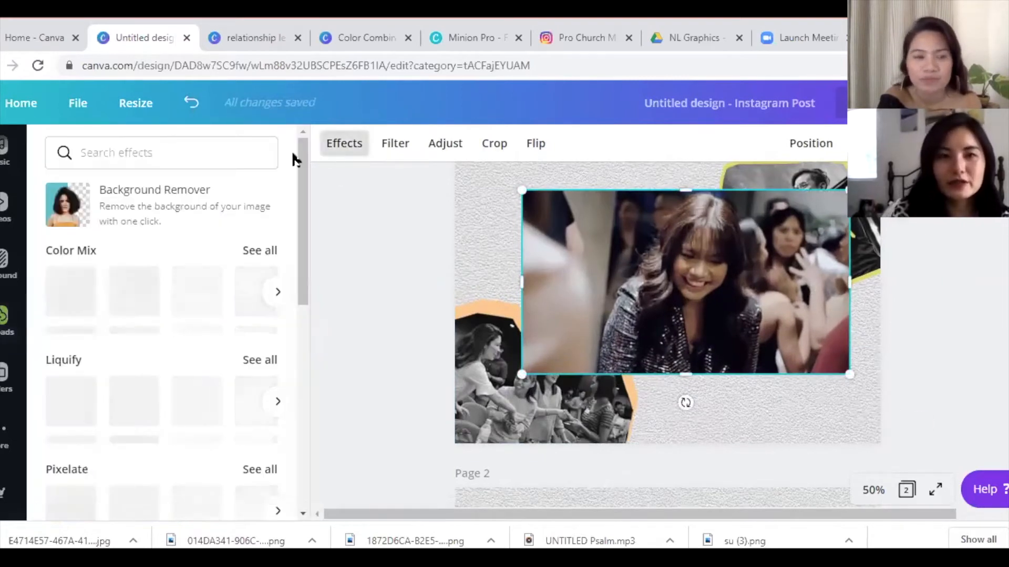
left_click(131, 210)
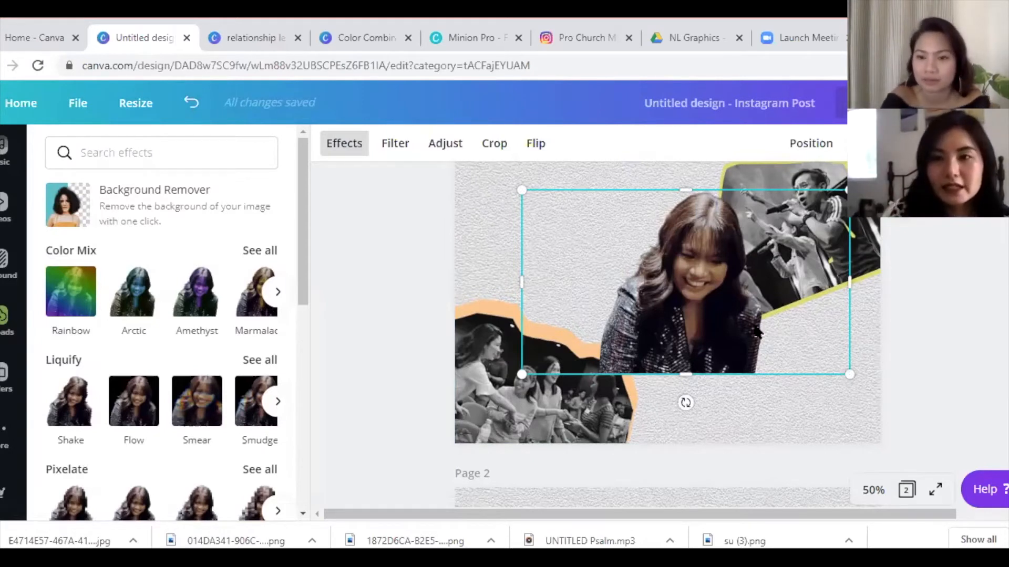
left_click(818, 433)
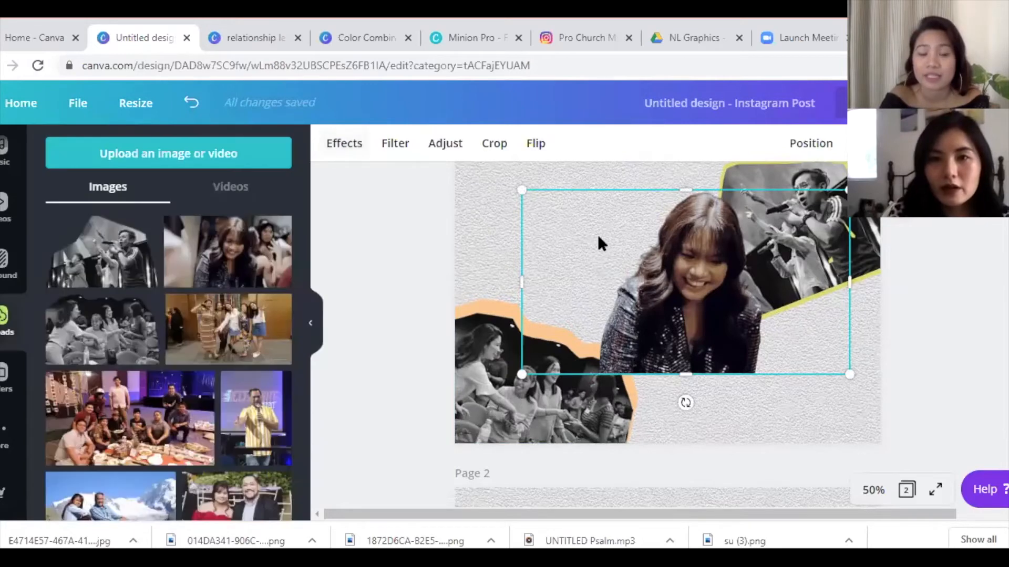
- Trim the cutout's left and right edges and shift the duplicate left and down
left_click_drag(557, 282, 592, 289)
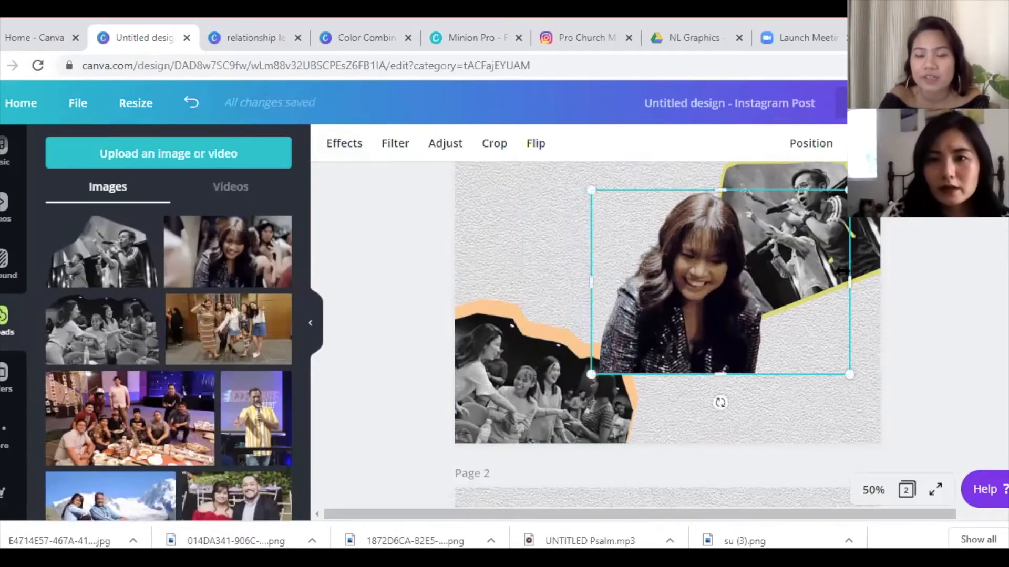
left_click_drag(850, 284, 771, 301)
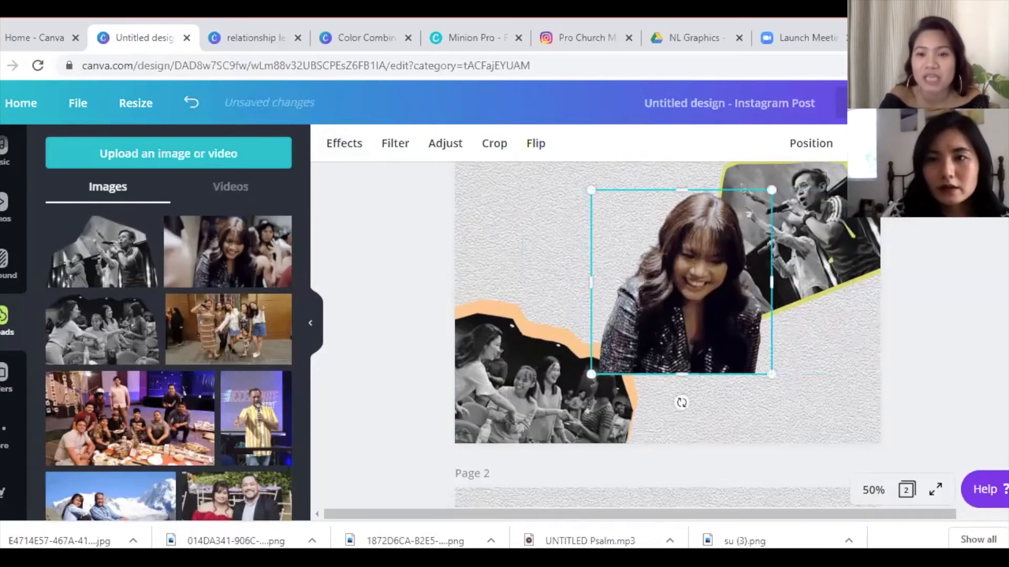
left_click_drag(616, 255, 550, 287)
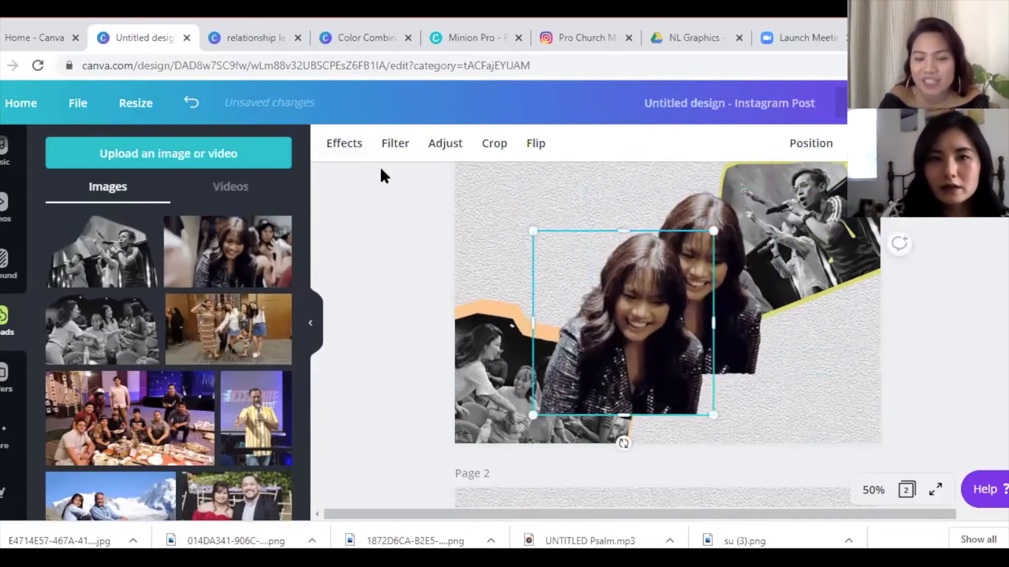
- Apply the Pop duotone to the duplicate cutout
left_click(339, 153)
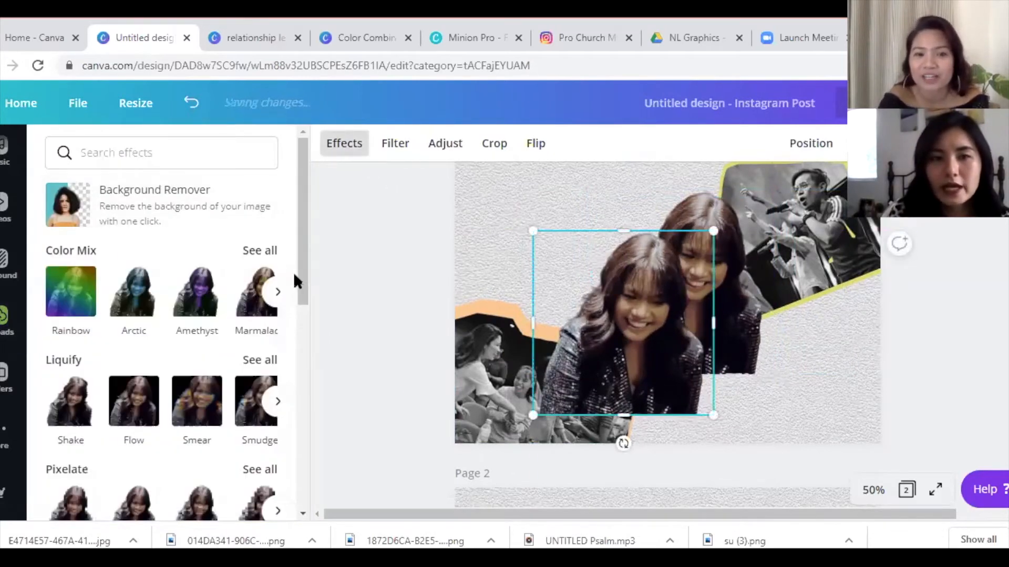
scroll(300, 399, "down", 5)
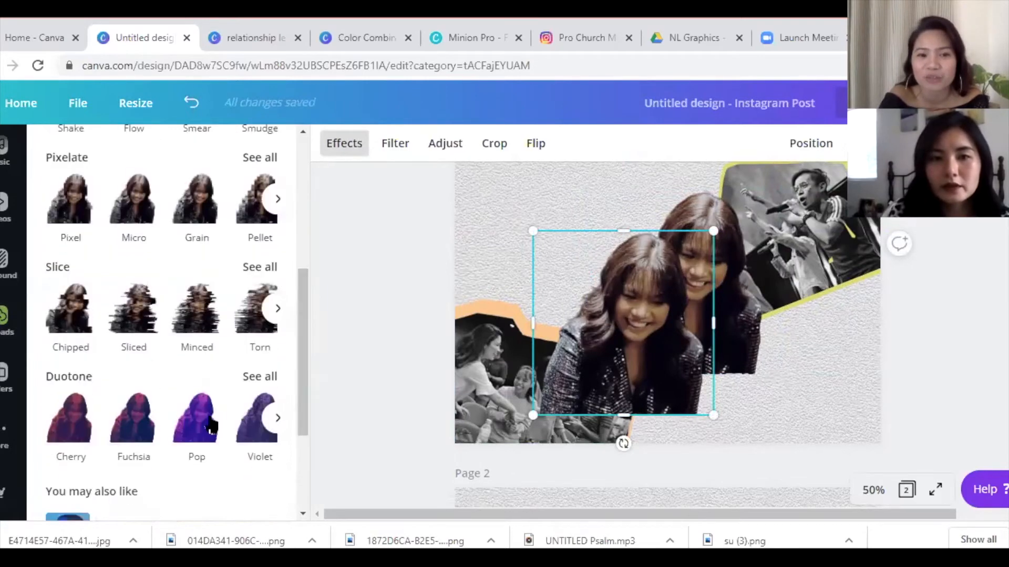
left_click(202, 423)
left_click(204, 426)
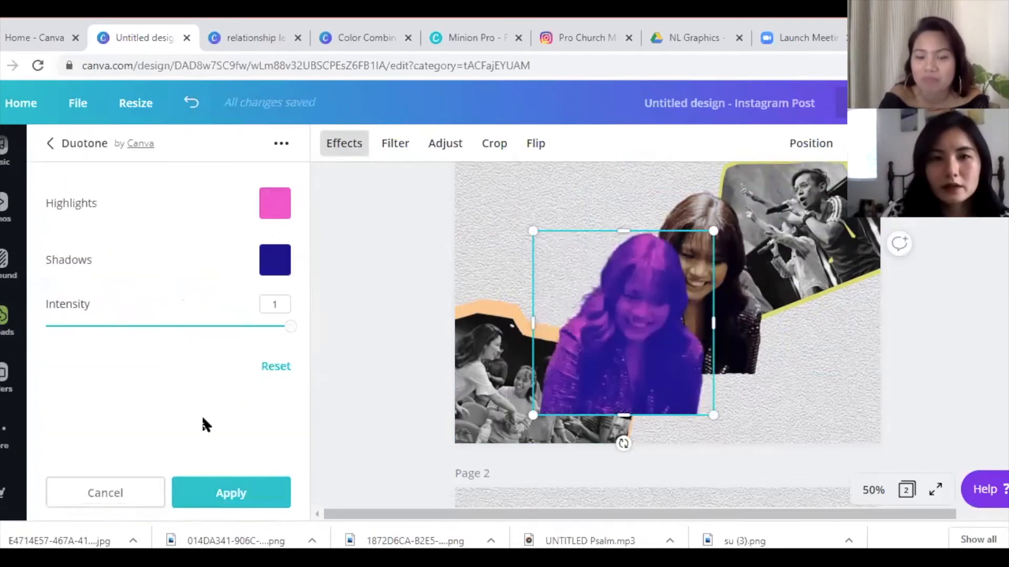
- Set the duotone highlights colour to orange #f87a50
left_click(273, 208)
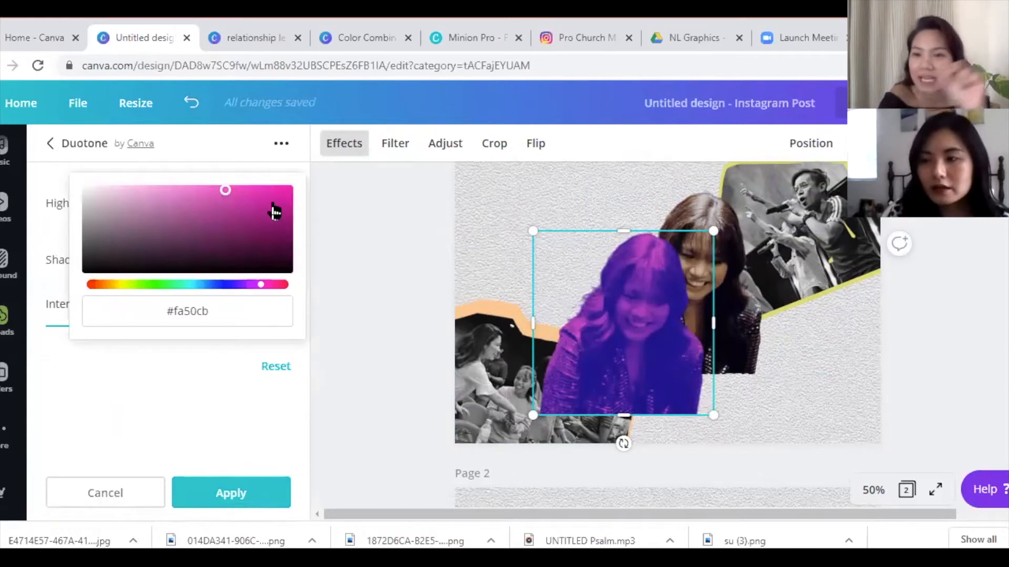
left_click(219, 311)
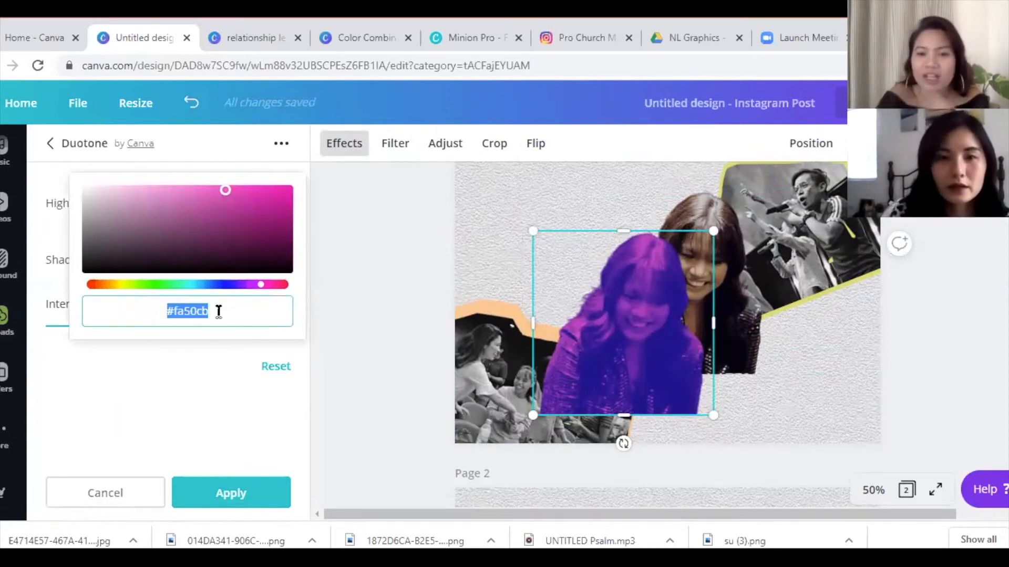
left_click(212, 315)
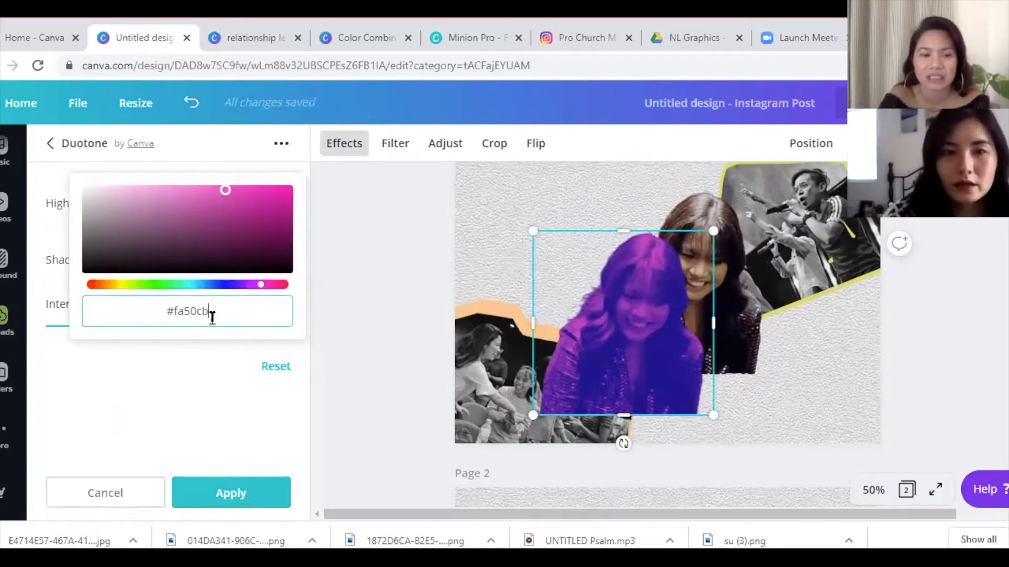
key("BackSpace")
key("BackSpace")
key("BackSpace")
key("BackSpace")
key("BackSpace")
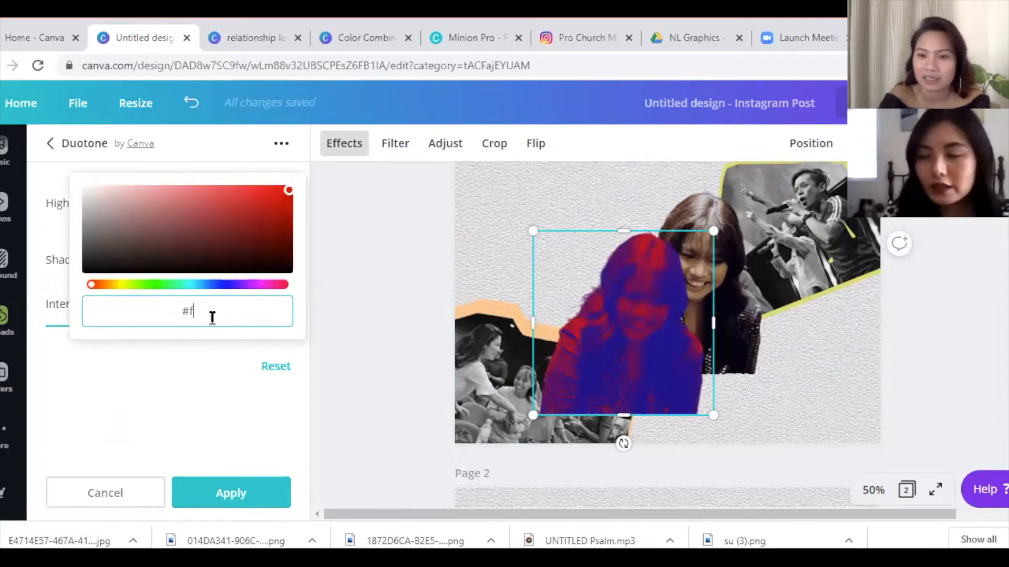
type("87")
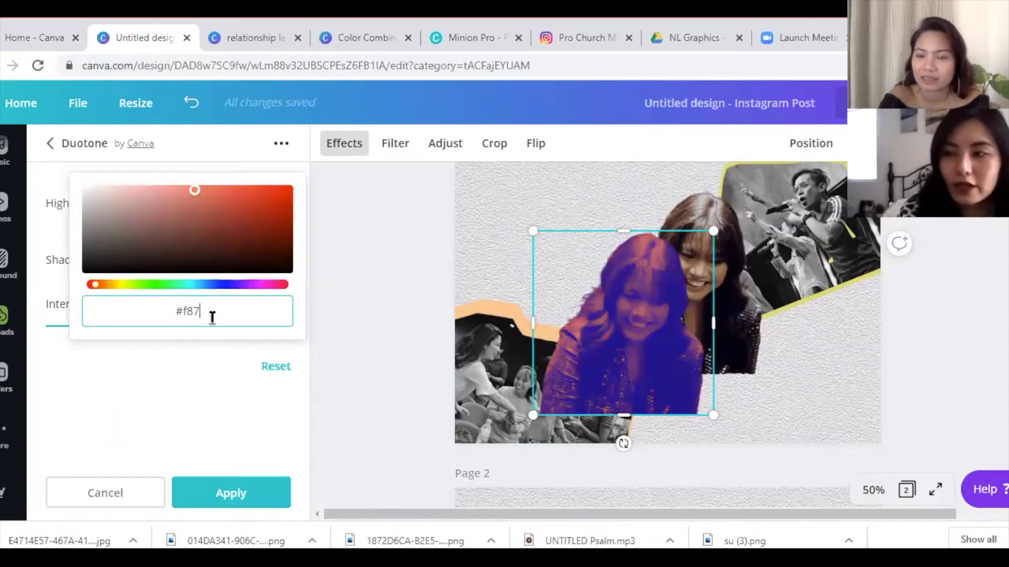
type("a50")
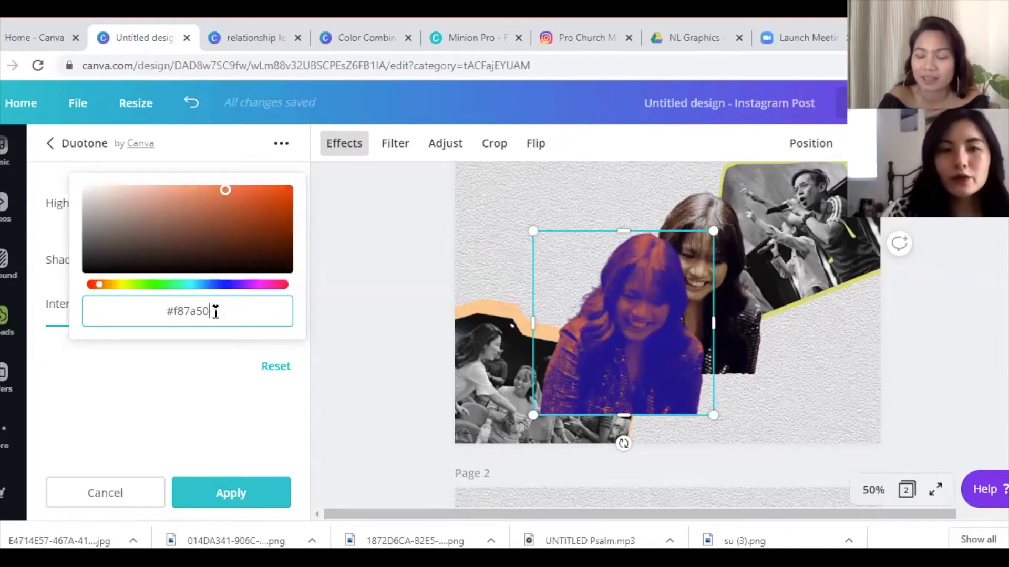
left_click_drag(211, 315, 155, 314)
key("ctrl+c")
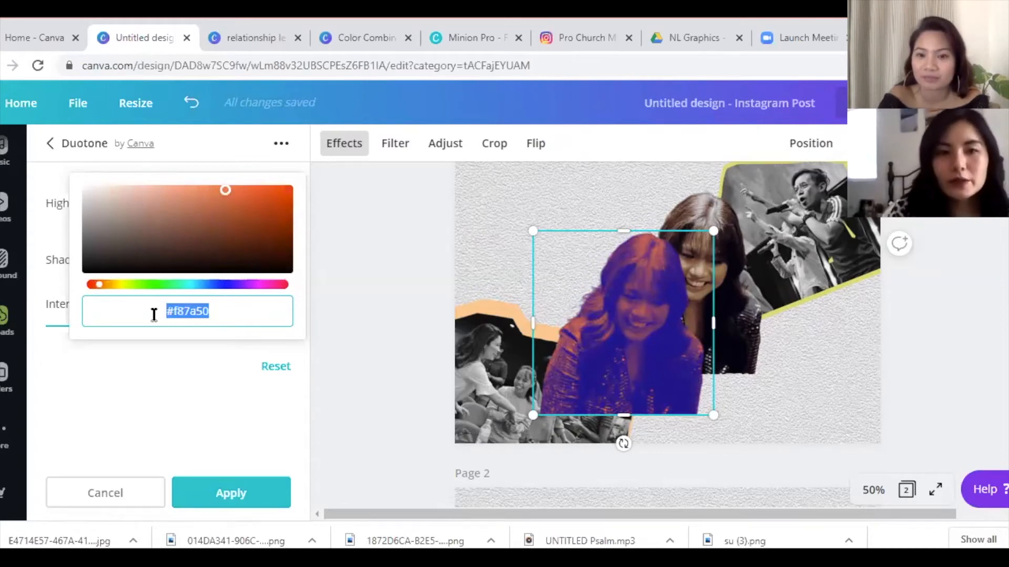
left_click(149, 398)
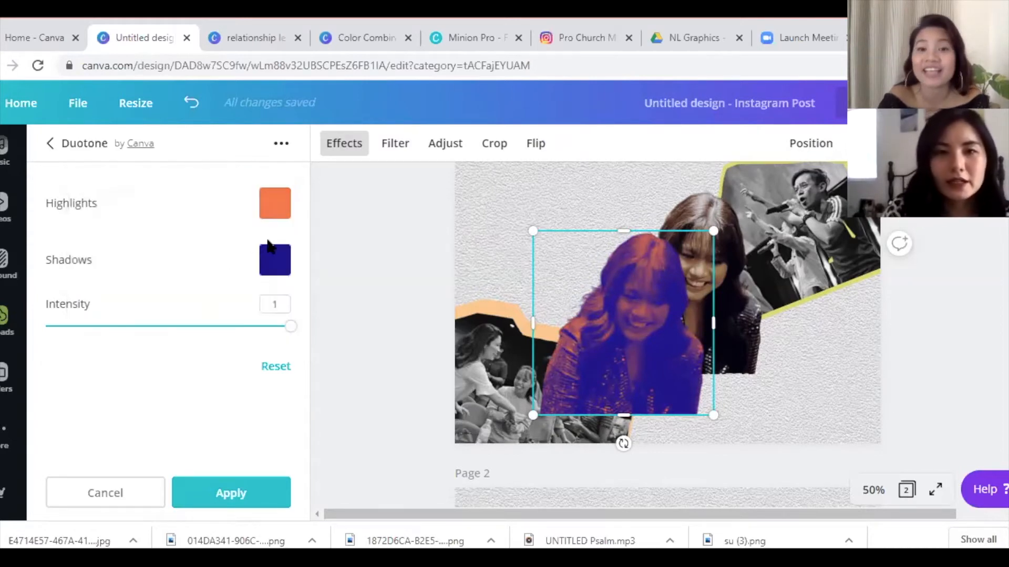
- Set the shadows to the same #f87a50 and apply the solid orange duotone
left_click(272, 260)
left_click(235, 308)
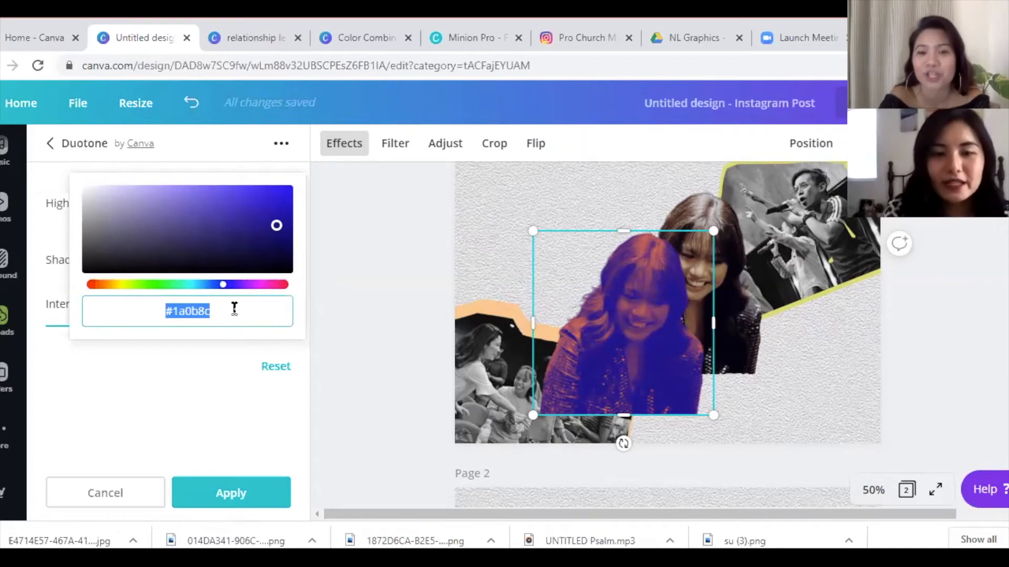
key("ctrl+v")
left_click(227, 487)
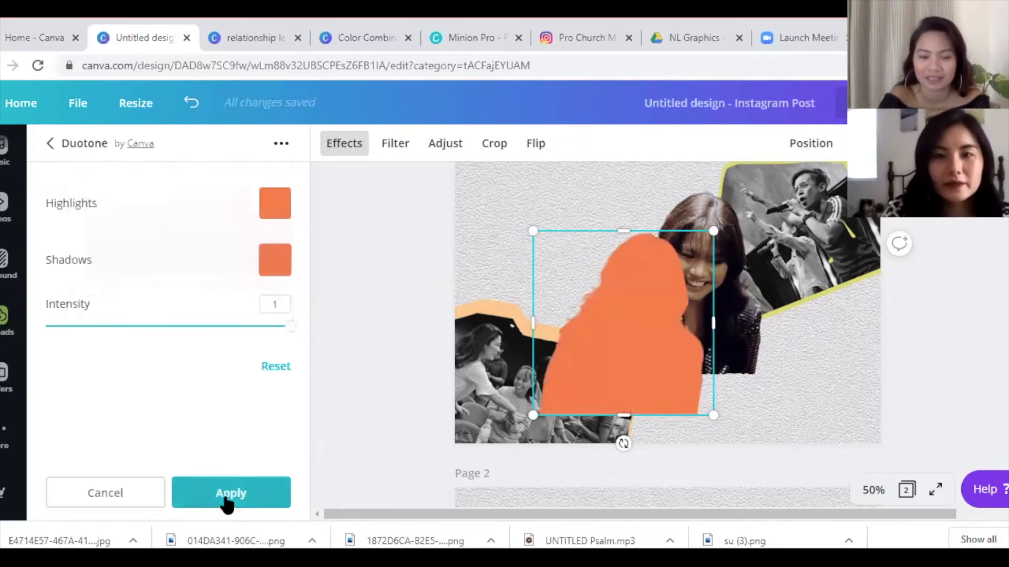
left_click_drag(760, 348, 777, 365)
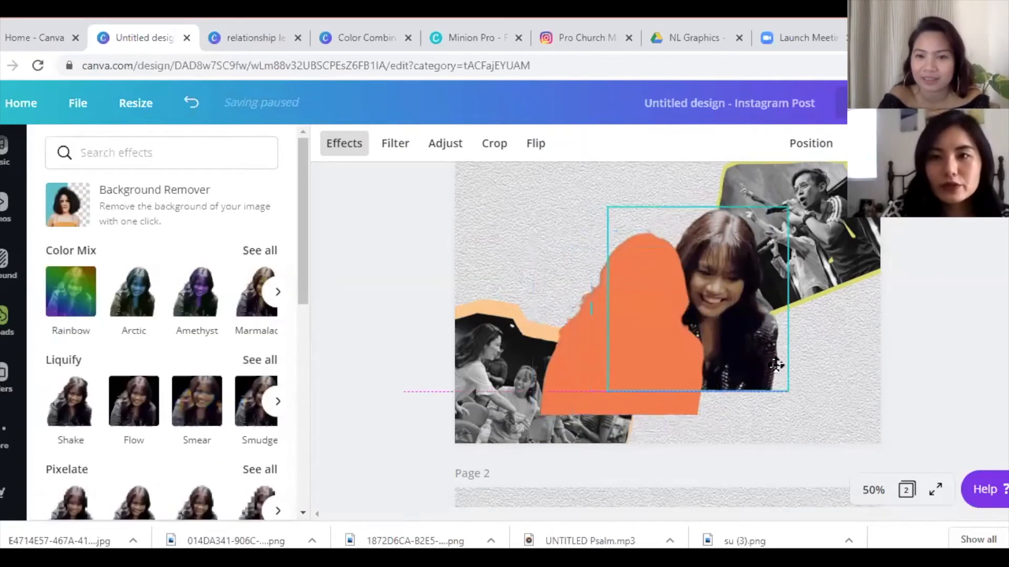
- Send the orange silhouette back one layer and enlarge it behind the woman
left_click(569, 355)
left_click(822, 141)
left_click(729, 193)
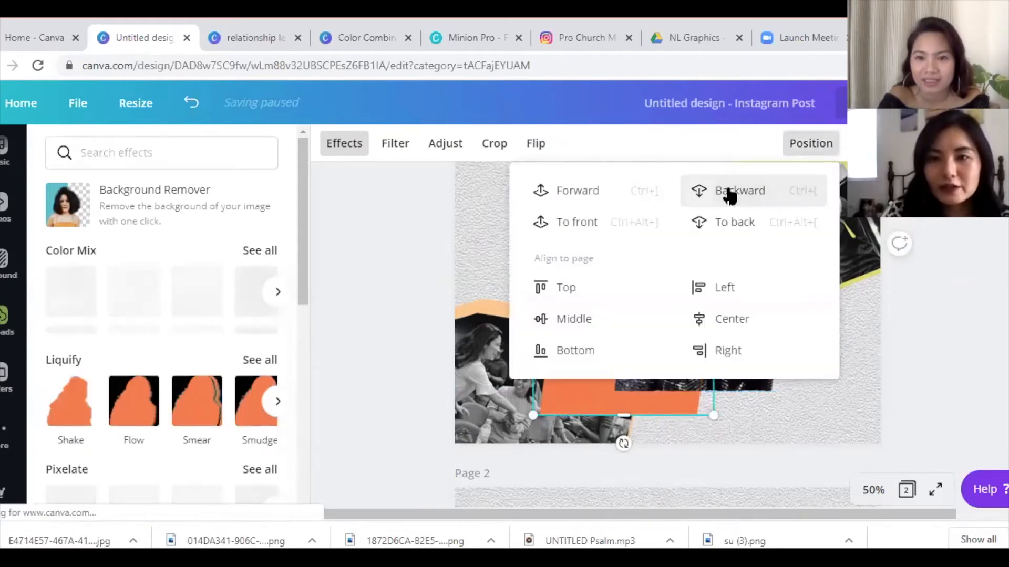
left_click(858, 389)
left_click_drag(589, 397, 648, 365)
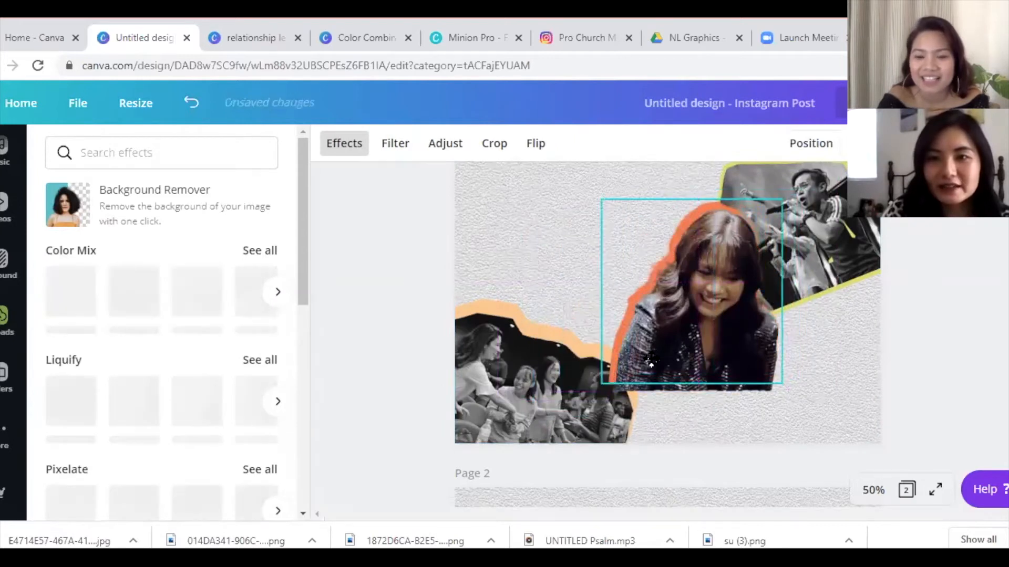
left_click_drag(785, 389, 792, 400)
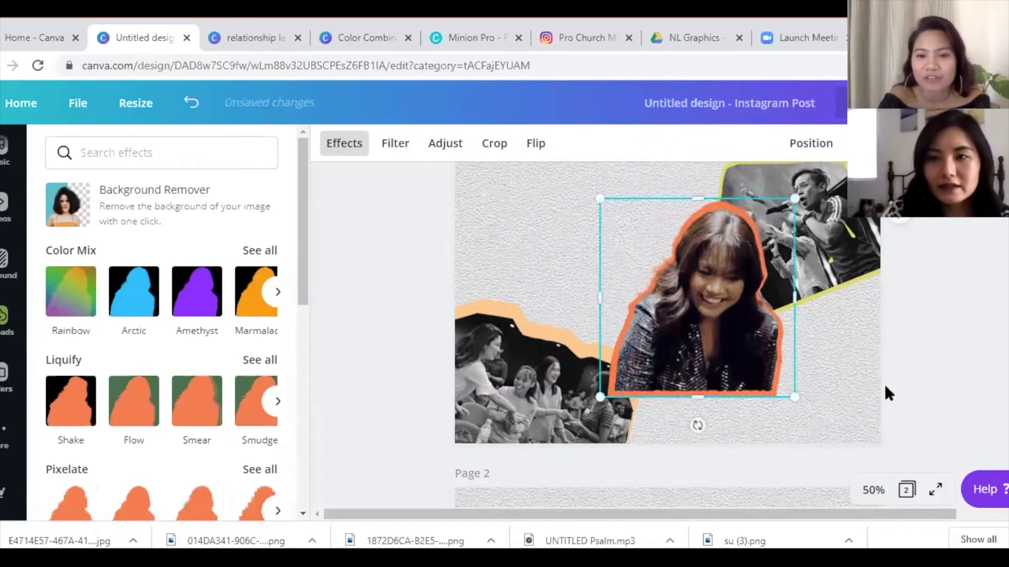
- Group the woman photo with its orange outline and move it toward the lower right
left_click(854, 351)
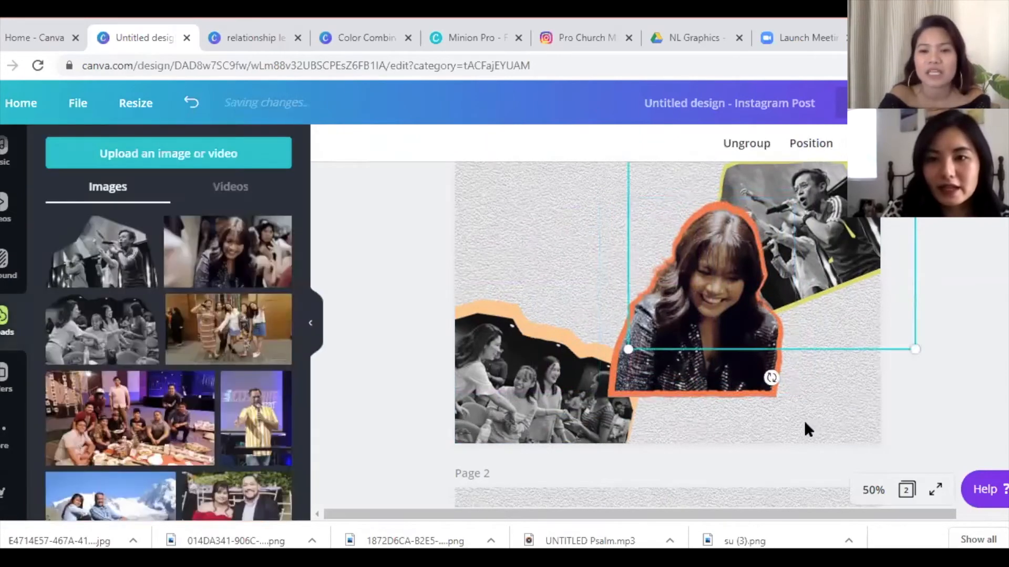
left_click(774, 389, "shift")
left_click(784, 143)
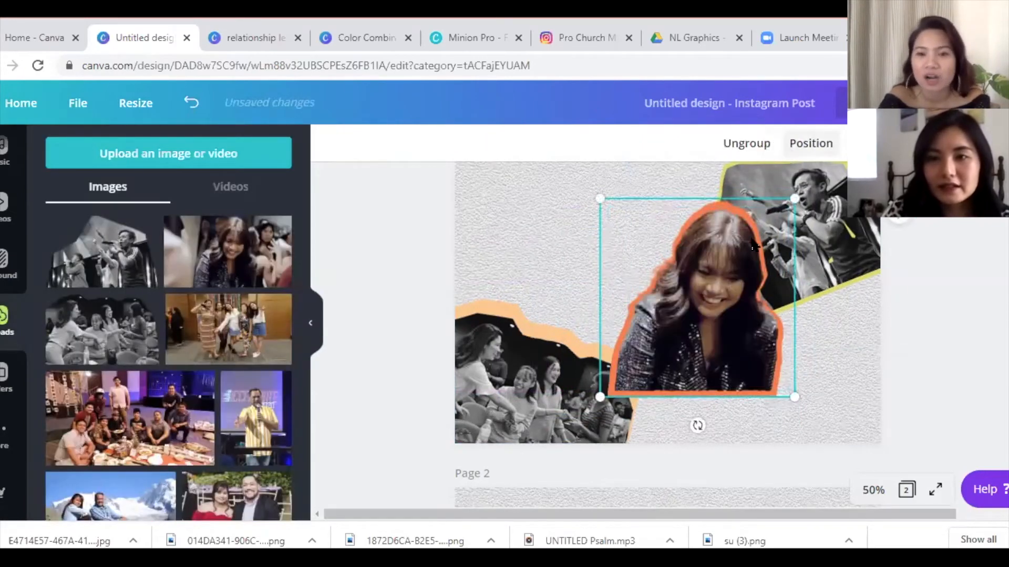
left_click_drag(772, 378, 790, 388)
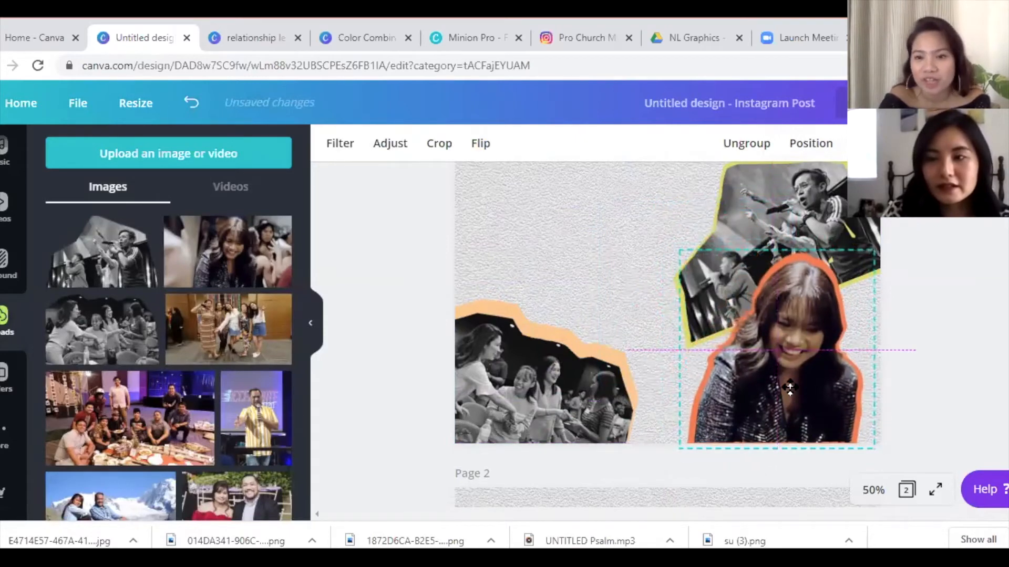
- Resize the left group photo and enlarge the woman cutout into the bottom-right corner
left_click(554, 394)
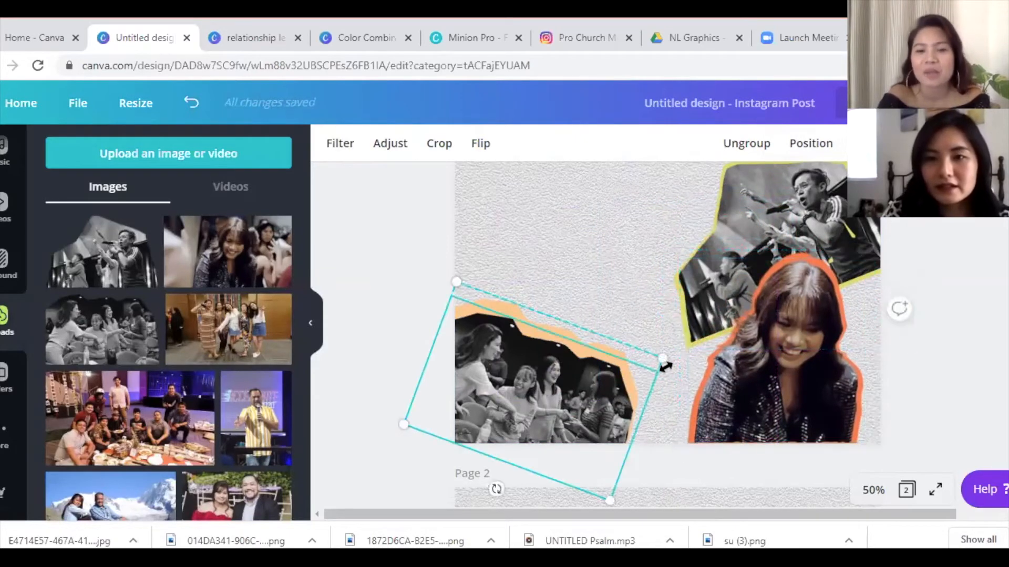
left_click_drag(671, 363, 709, 365)
left_click_drag(813, 393, 770, 394)
left_click_drag(833, 251, 880, 223)
left_click_drag(786, 342, 799, 340)
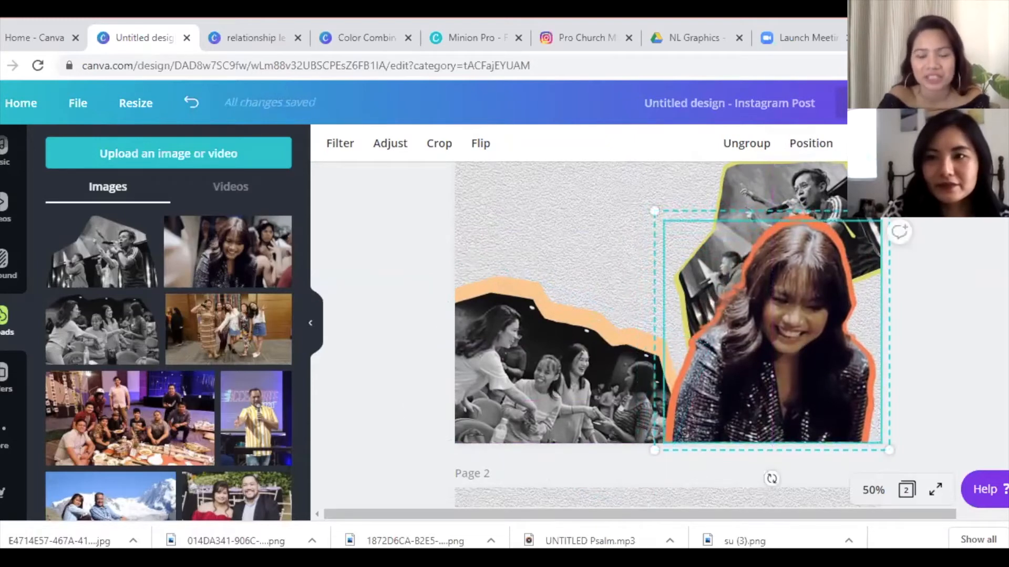
- Enlarge the singer photo cutout and shift it left and up
scroll(778, 268, "up", 1)
left_click(777, 268)
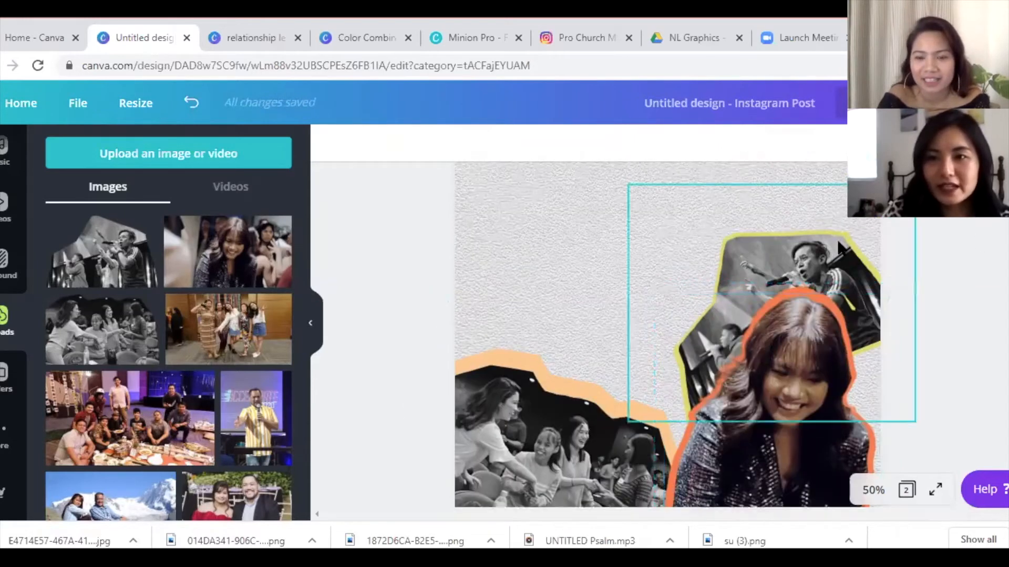
left_click_drag(914, 185, 954, 152)
left_click_drag(808, 241, 788, 231)
left_click(410, 299)
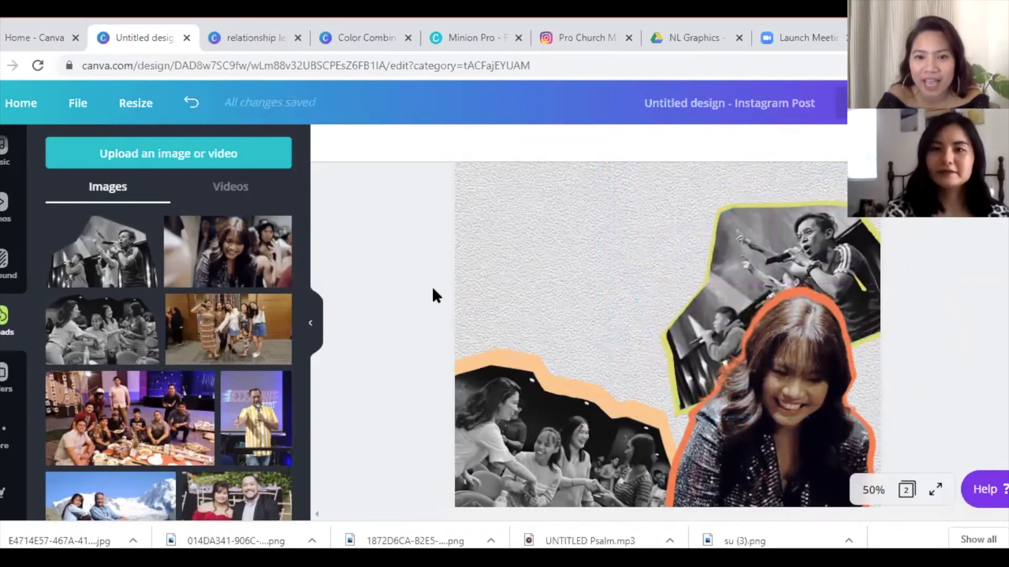
scroll(886, 256, "down", 1)
scroll(886, 256, "up", 1)
scroll(667, 336, "up", 1)
scroll(667, 336, "down", 1)
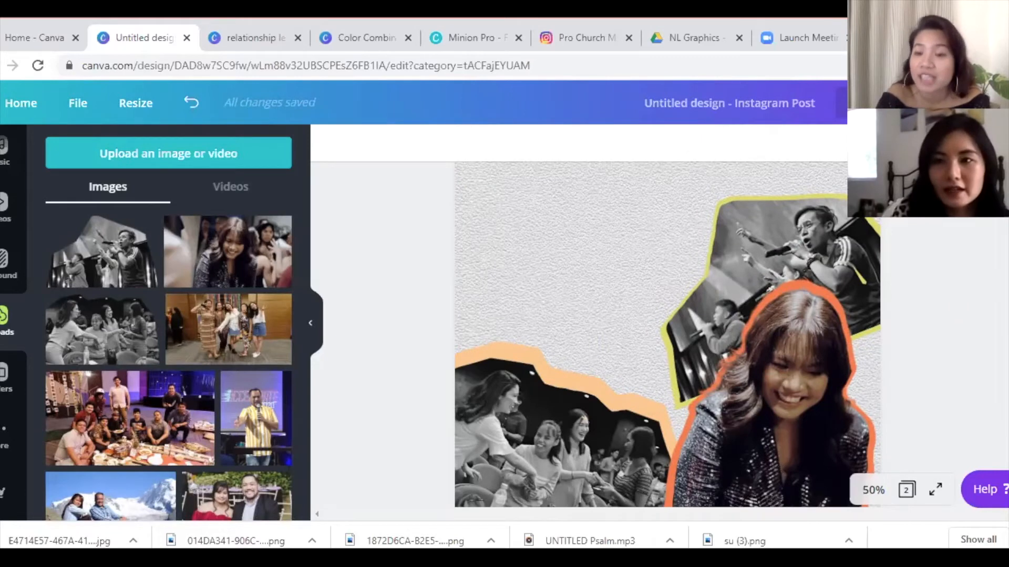
scroll(667, 334, "up", 3)
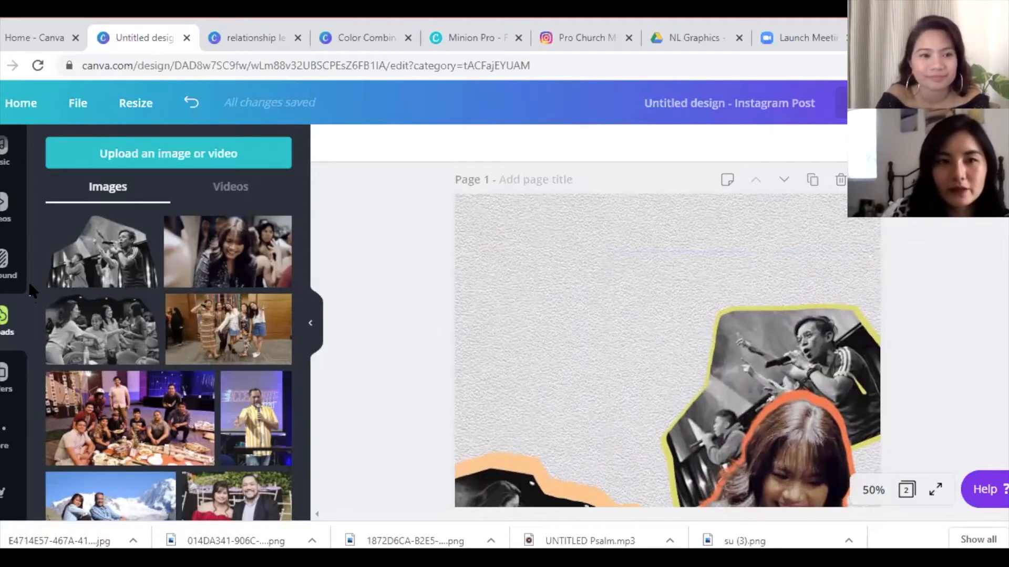
- Add a heading with uppercase turned on and type 'crossroads live'
scroll(27, 282, "up", 3)
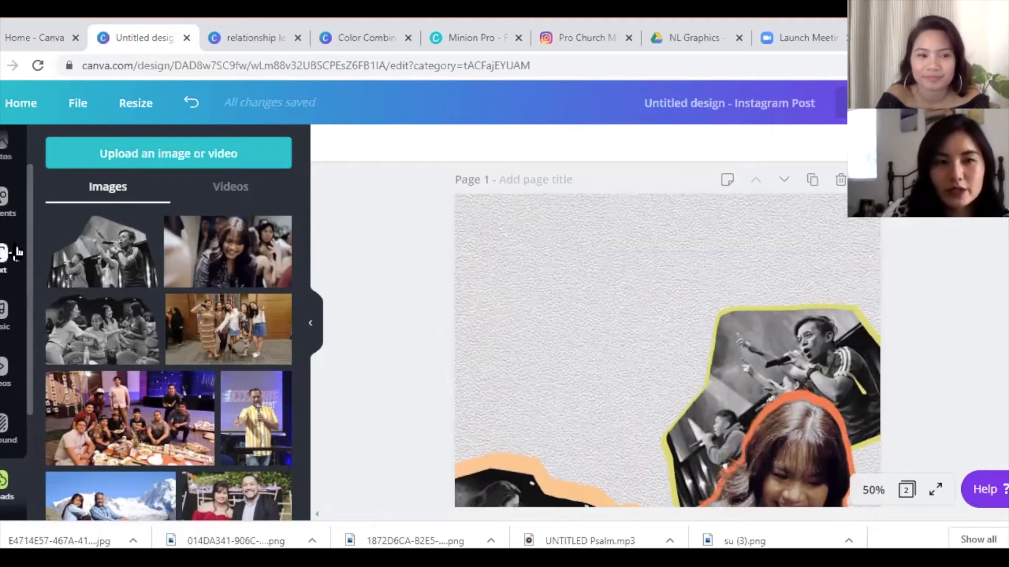
left_click(17, 253)
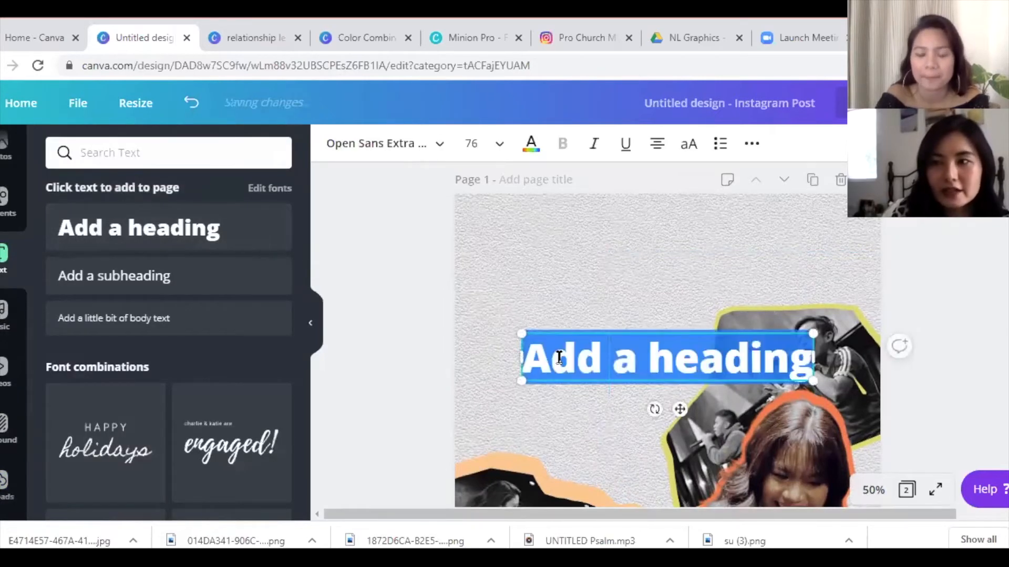
type("cr")
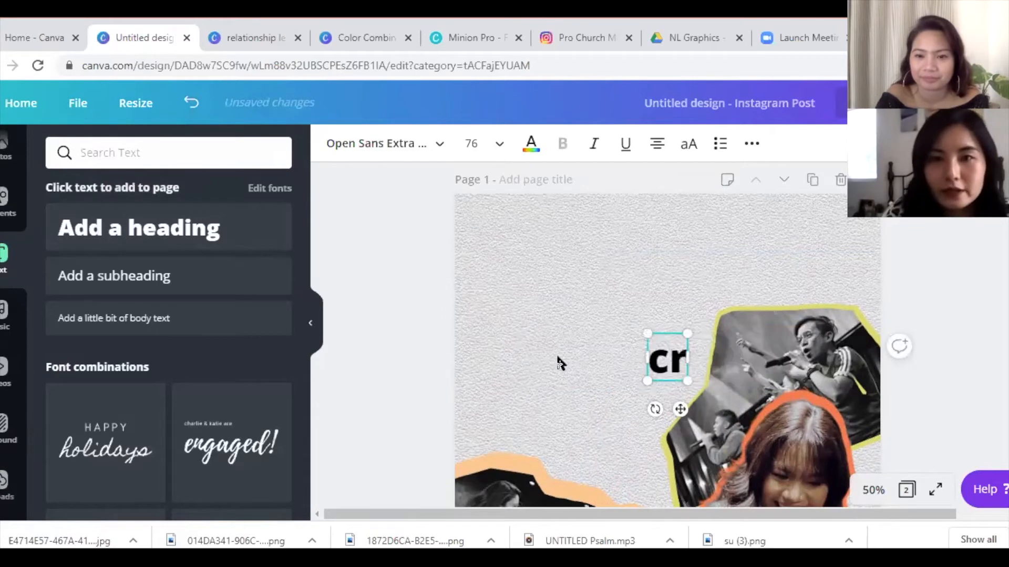
key("BackSpace")
key("BackSpace")
left_click(689, 145)
type("cross")
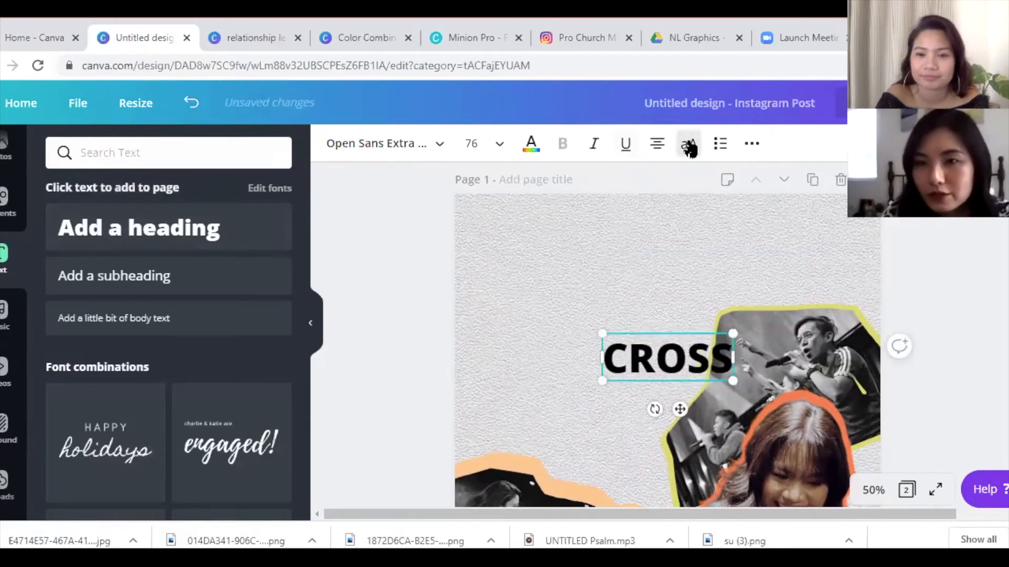
type("roads live")
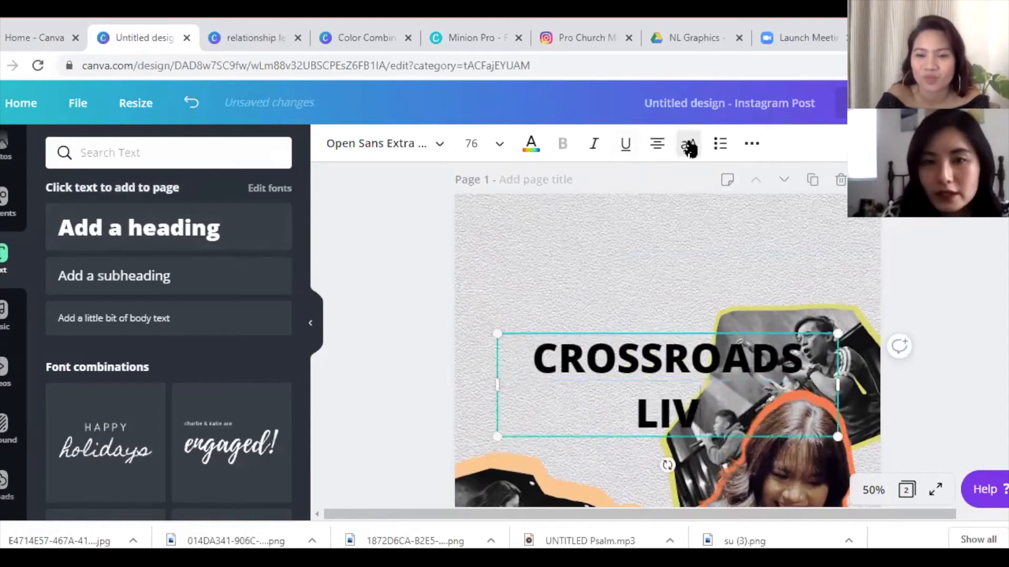
- Change the title font to Horizon Outlined and add a second heading below it
left_click(367, 149)
type("orizon")
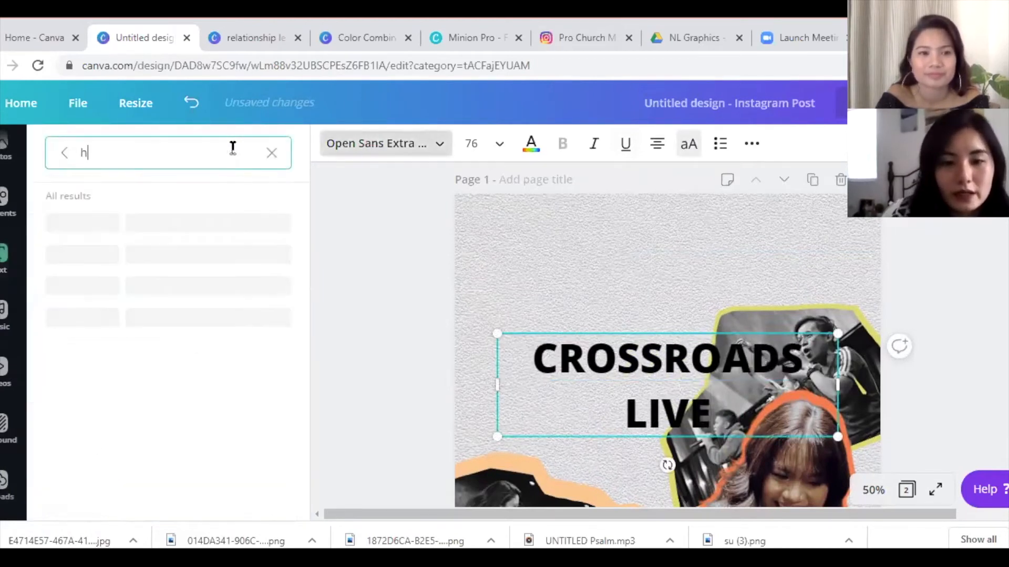
key("BackSpace")
key("BackSpace")
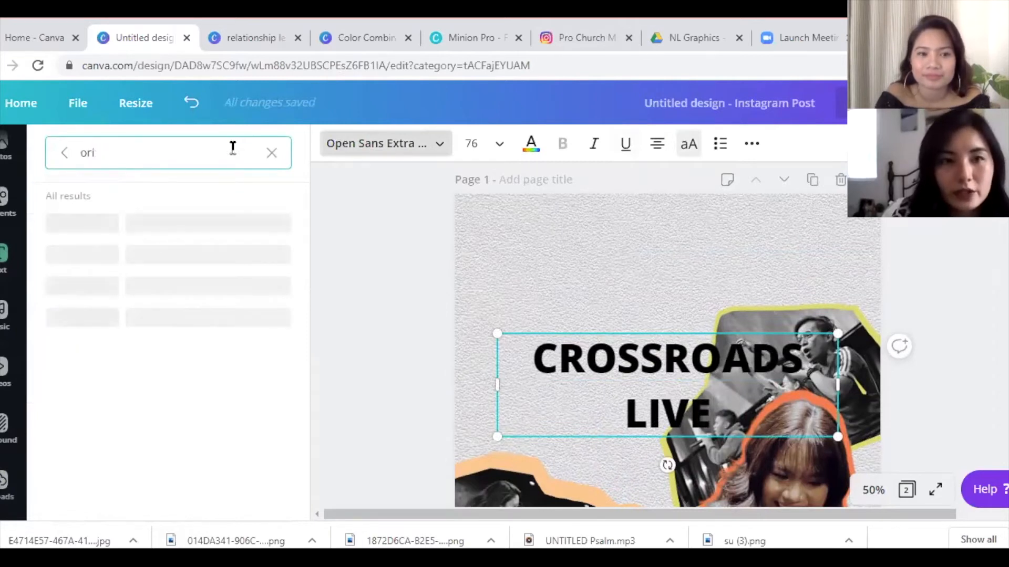
key("BackSpace")
type("horizon ")
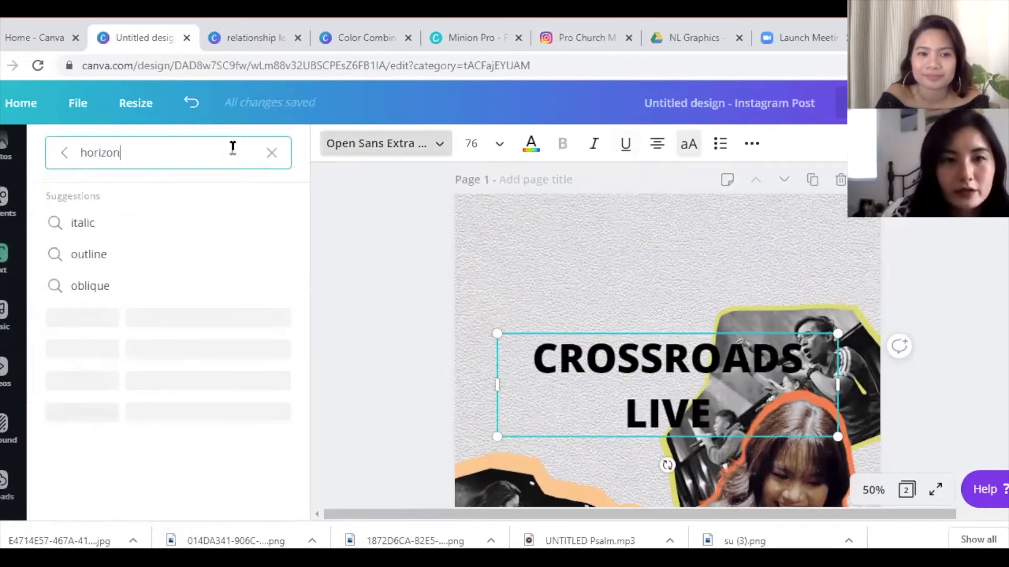
type("outline")
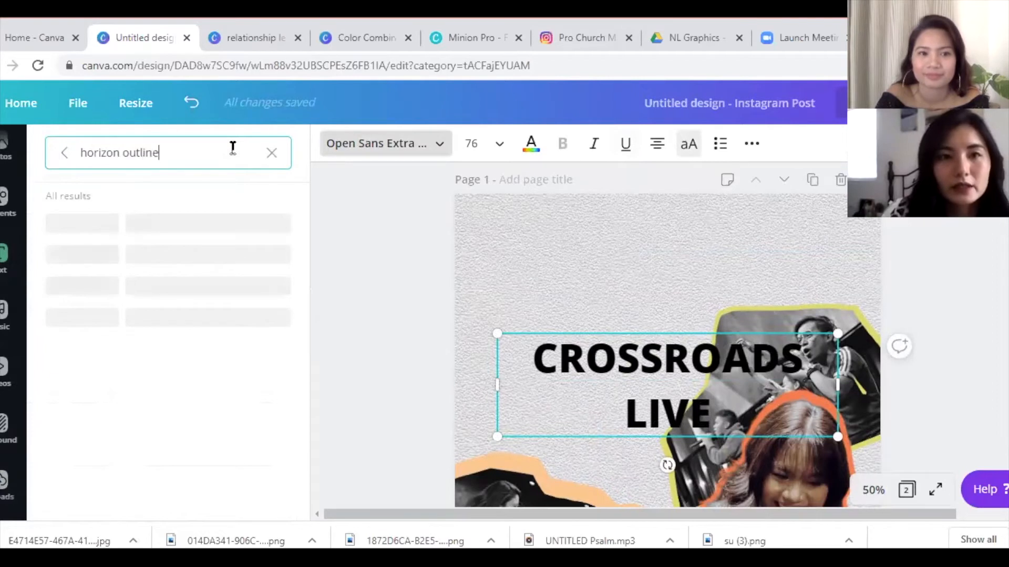
left_click(176, 315)
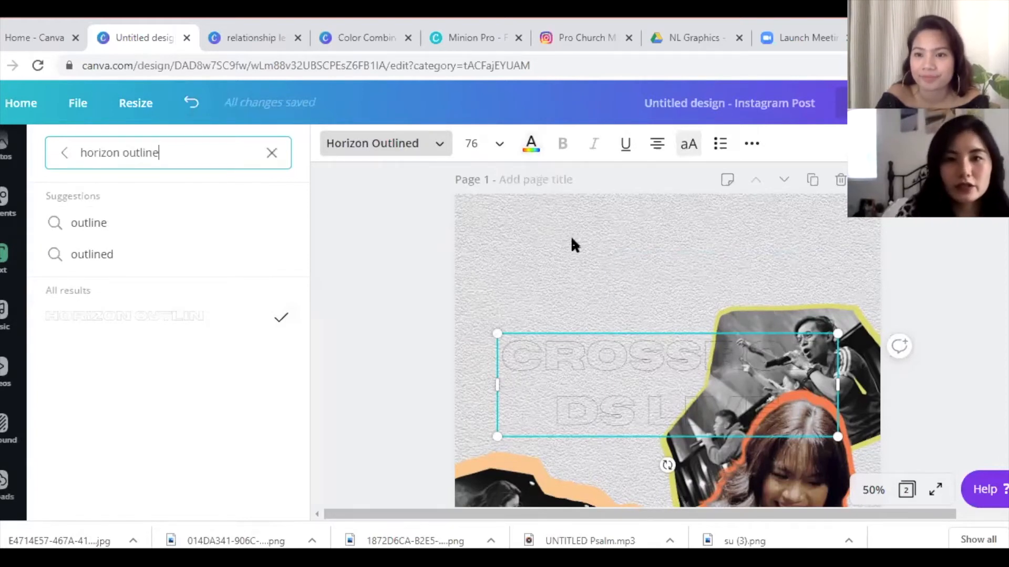
key("Escape")
left_click(206, 230)
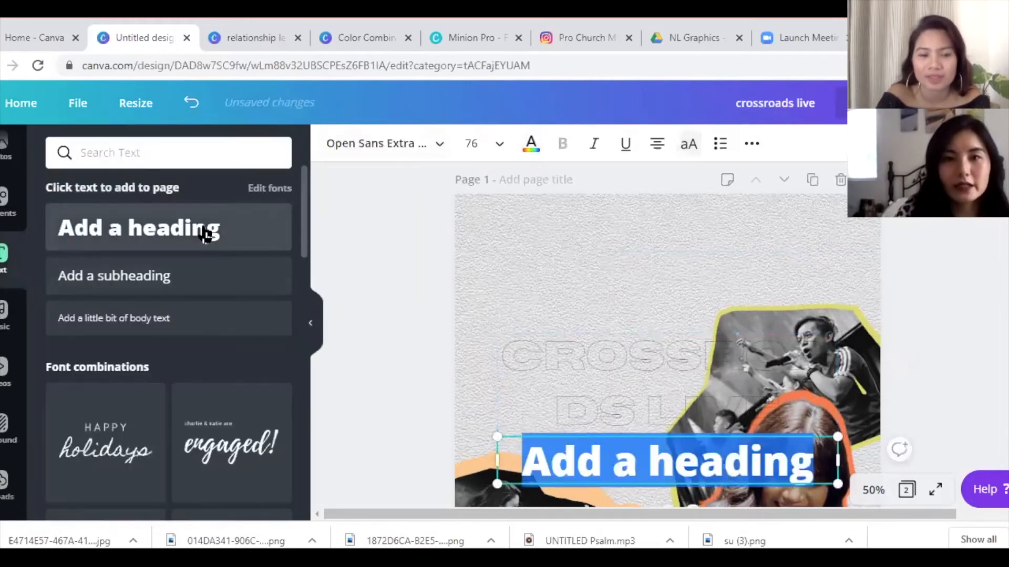
- Browse handwriting and other font categories for the new heading
left_click(345, 149)
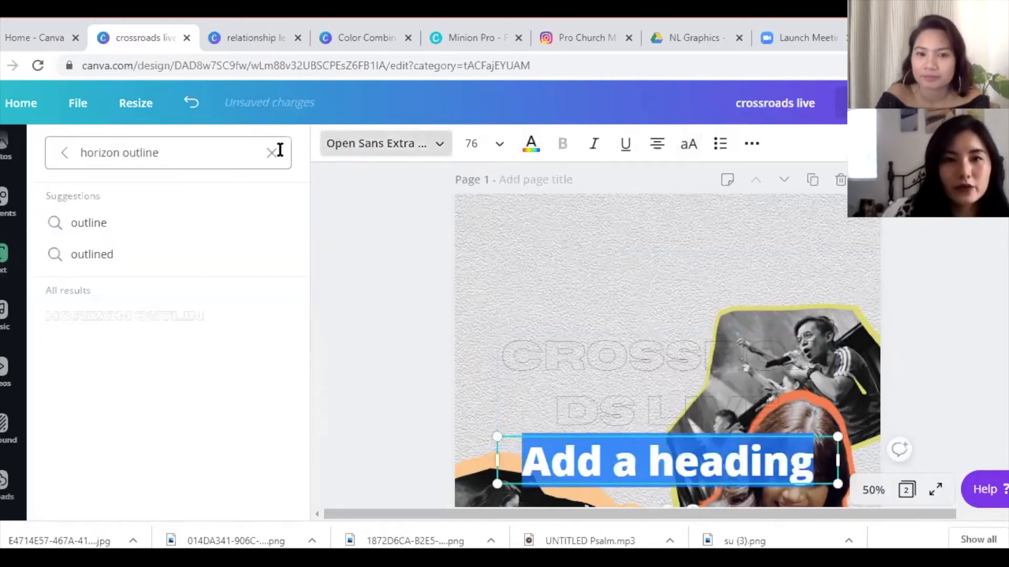
left_click(221, 158)
left_click(270, 156)
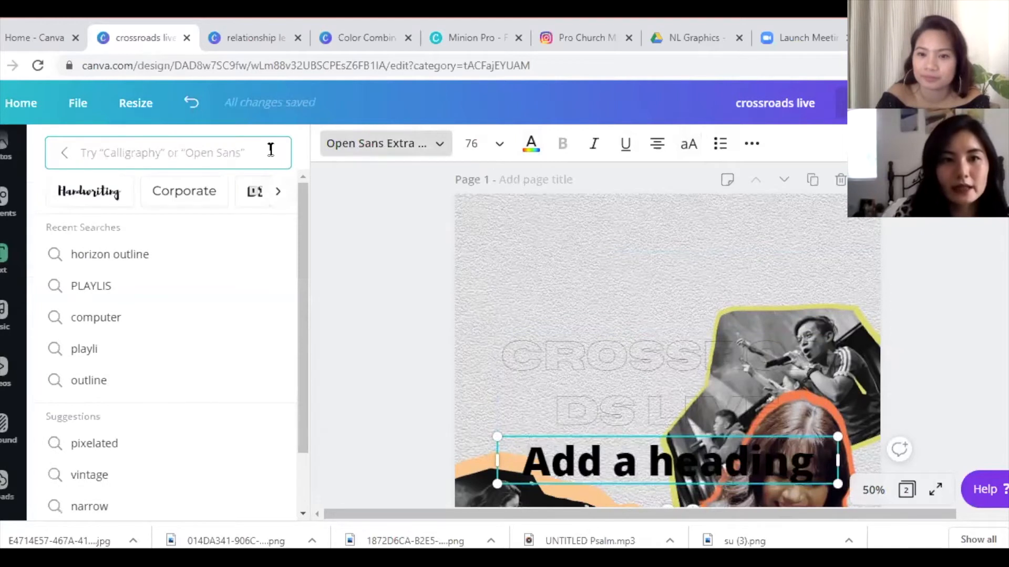
left_click(118, 194)
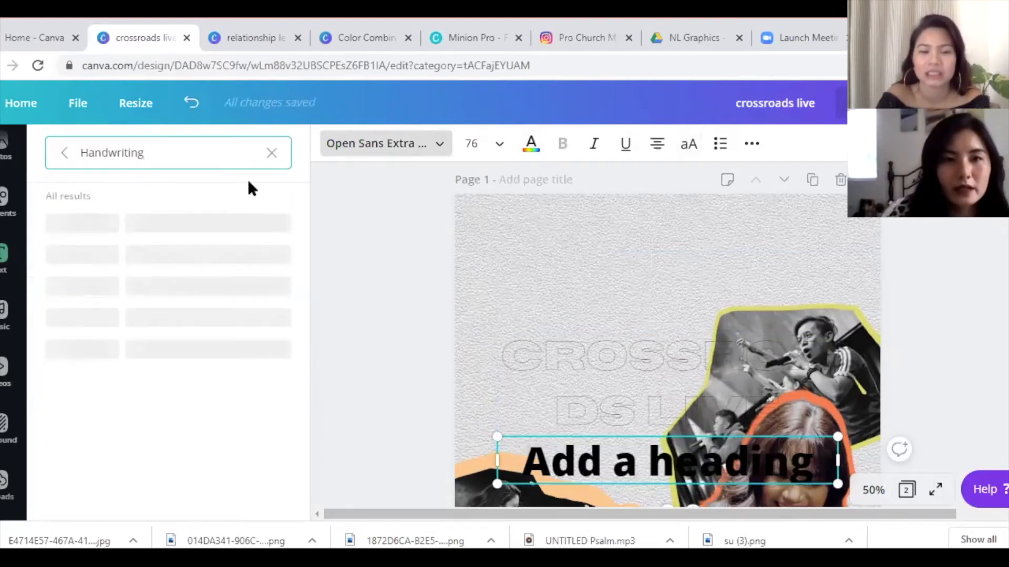
left_click(272, 153)
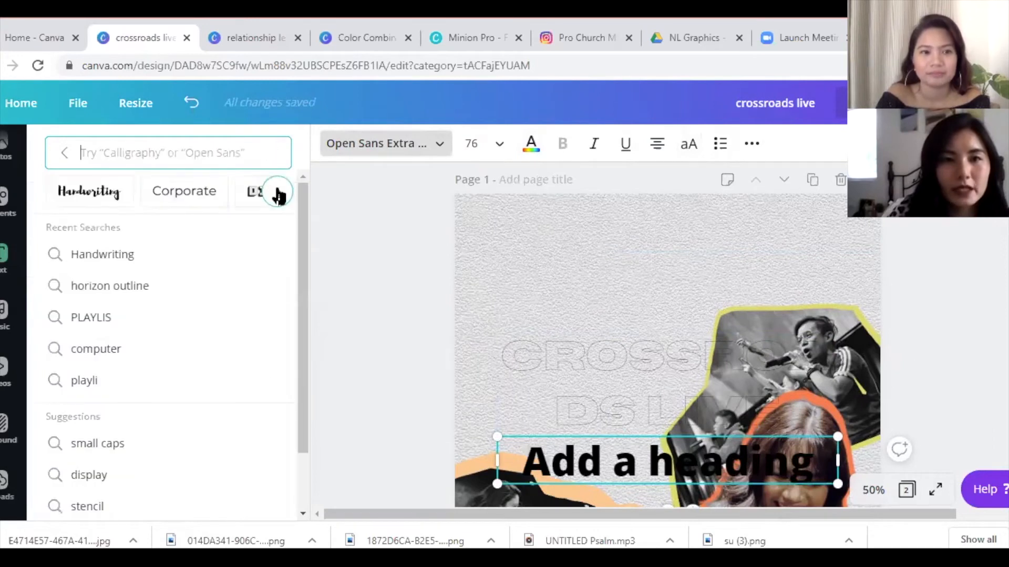
left_click(278, 193)
left_click(281, 193)
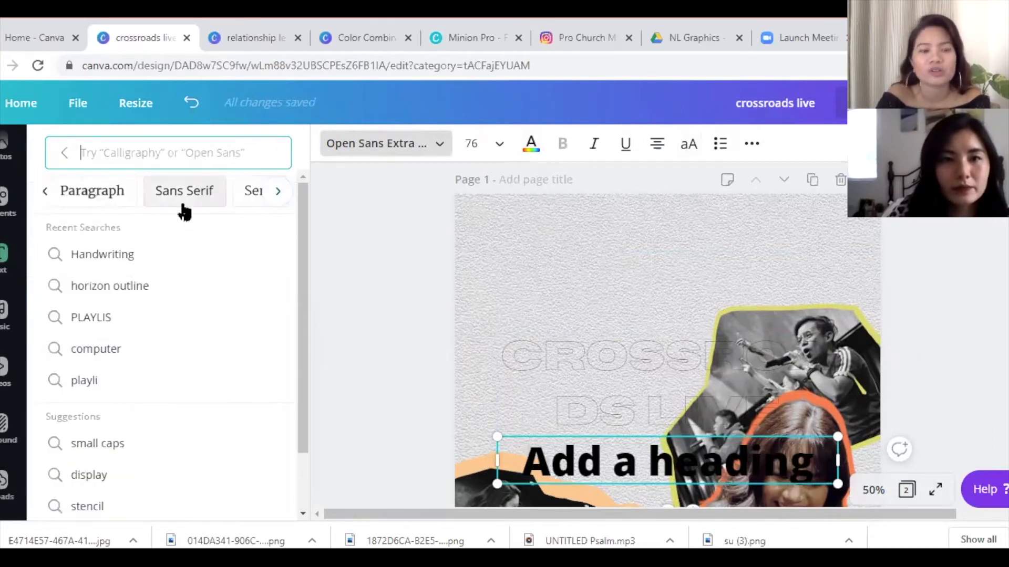
left_click(280, 192)
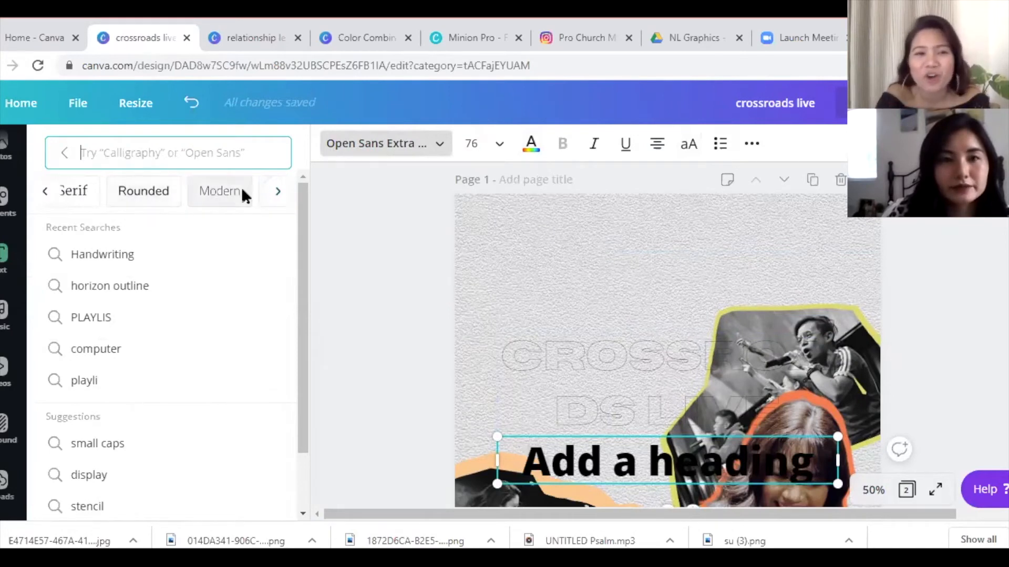
left_click(279, 193)
left_click(278, 193)
left_click(278, 193)
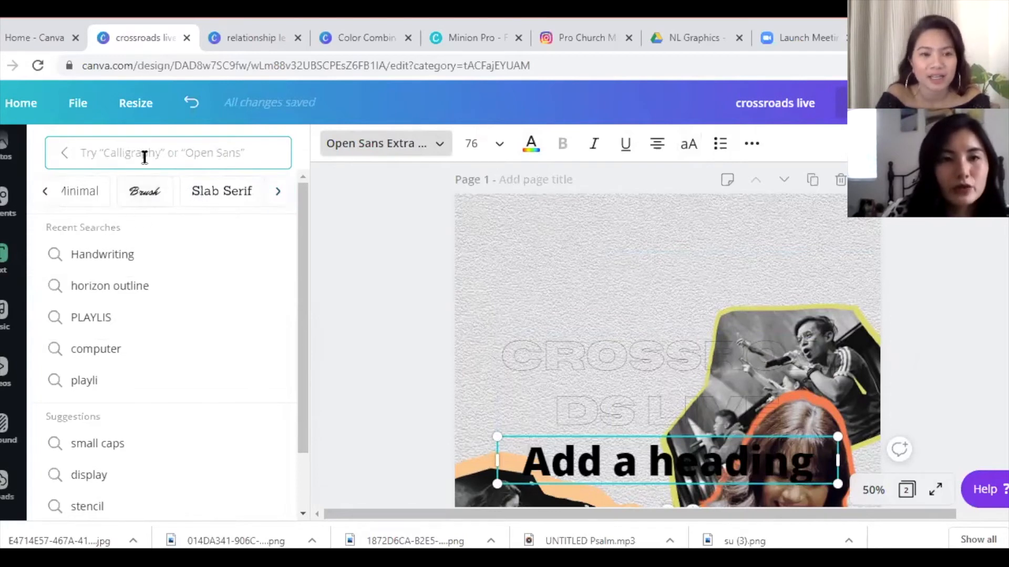
- Search for 'graffiti' fonts, then close the search and delete the unused heading placeholder
type("grafi")
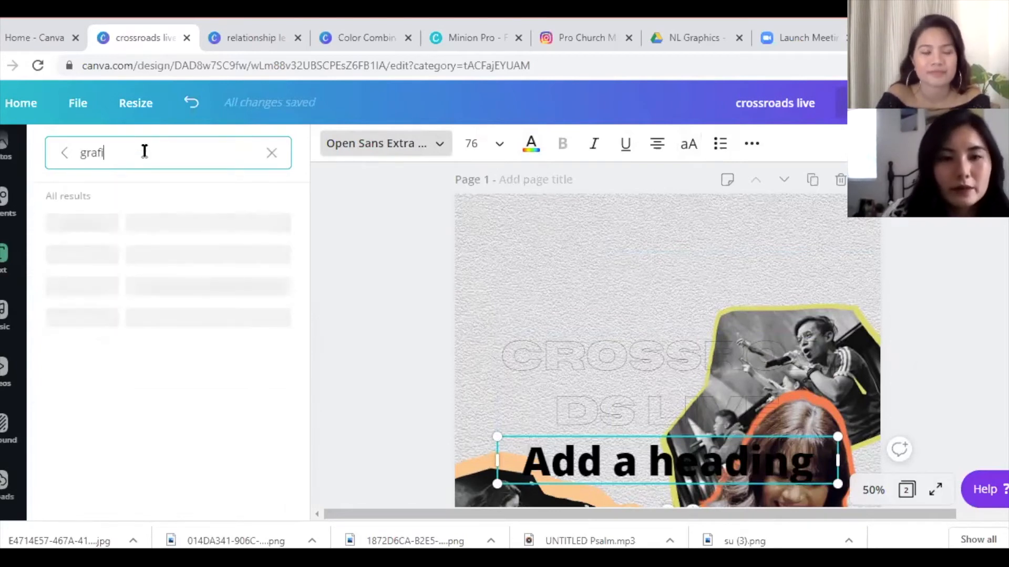
type("ti")
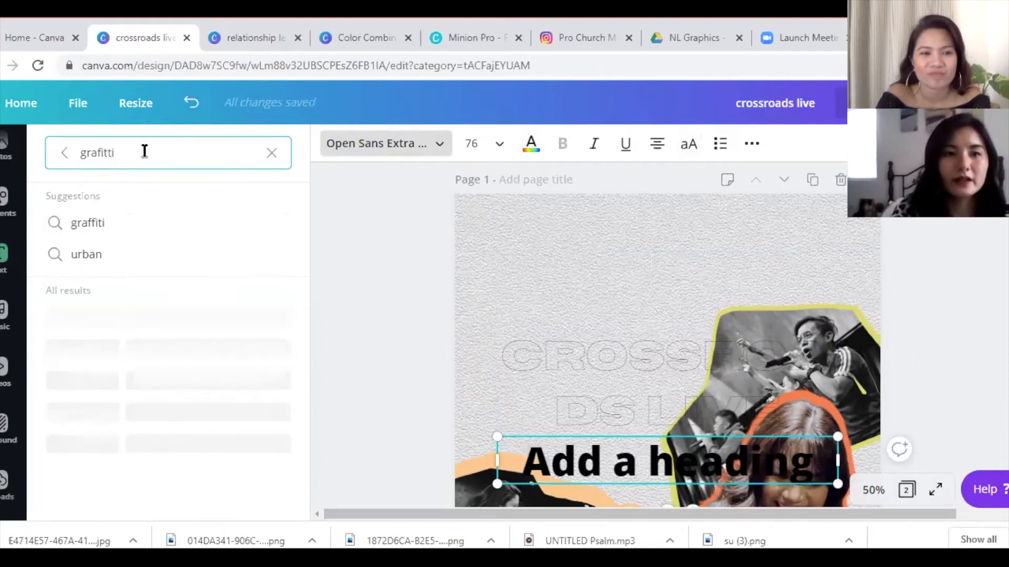
key("BackSpace")
type("ti")
left_click_drag(301, 198, 311, 174)
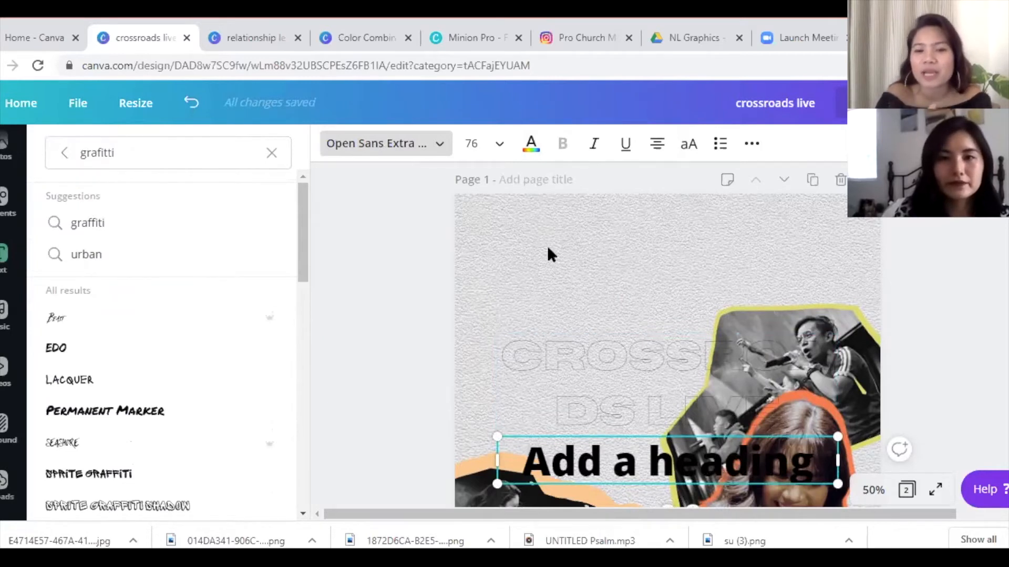
left_click(608, 396)
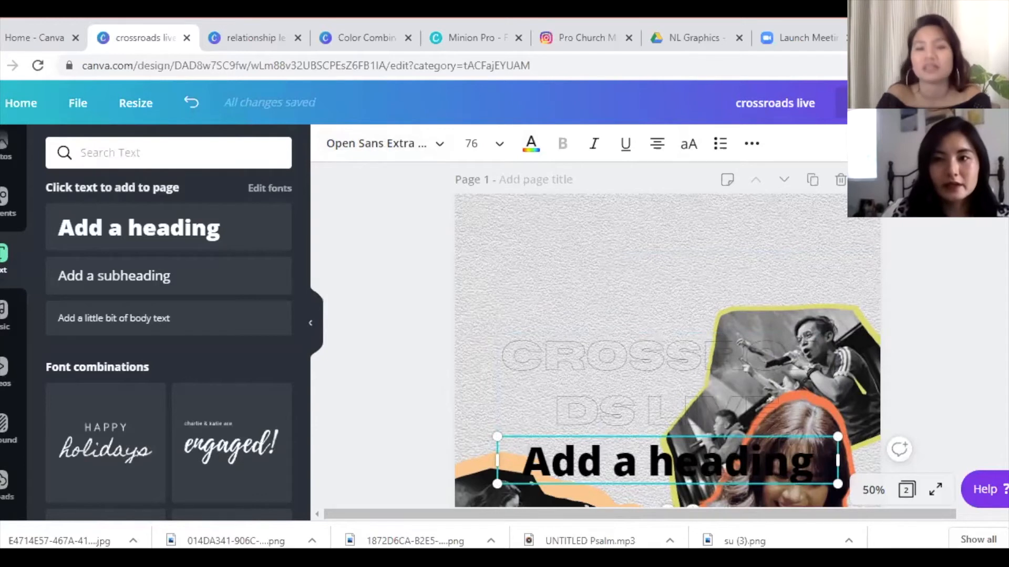
key("Delete")
- Set CROSSROADS LIVE to size 63.8, widen it to a single line, and position it at the page top
left_click(667, 359)
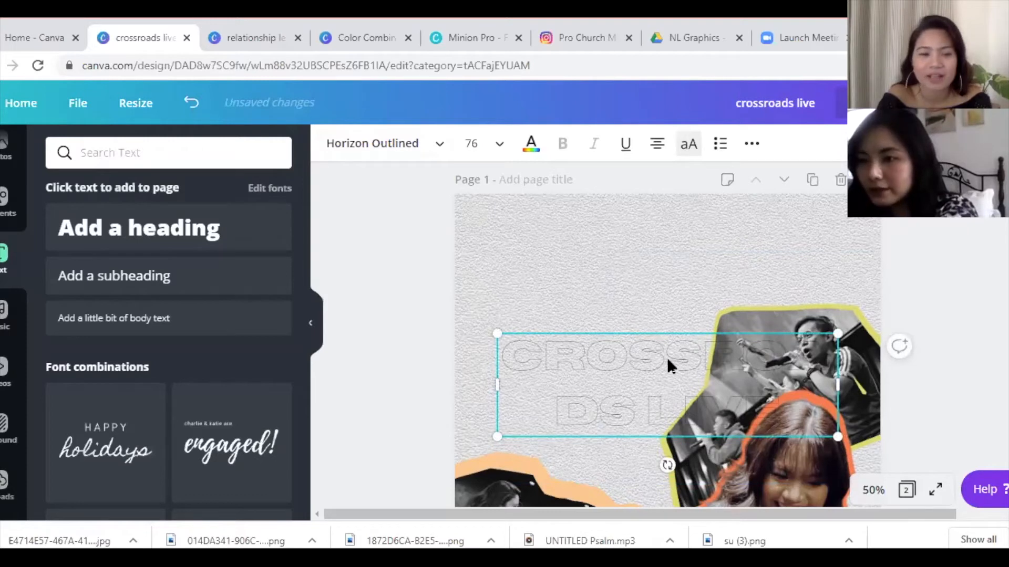
left_click(473, 142)
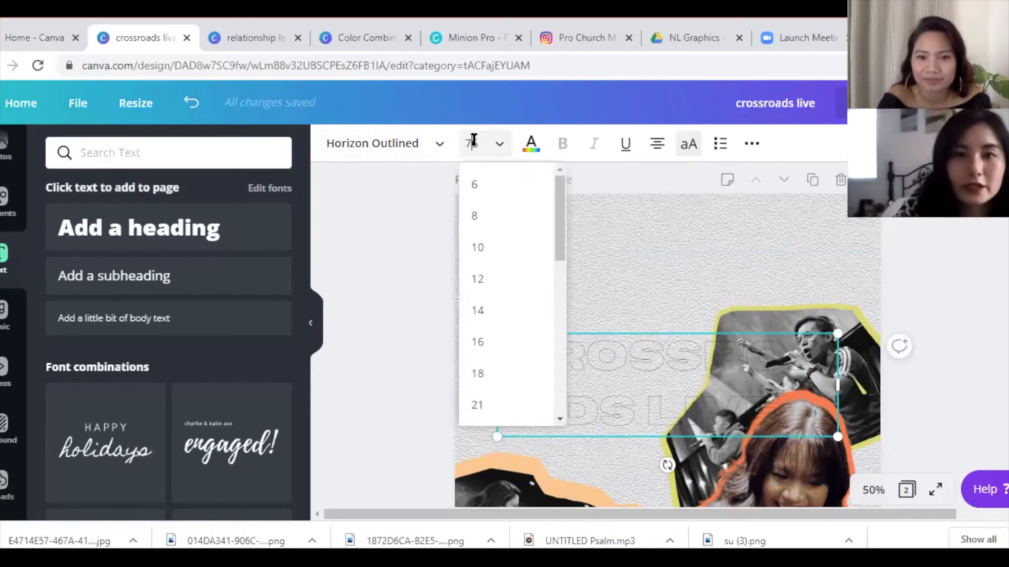
double_click(471, 143)
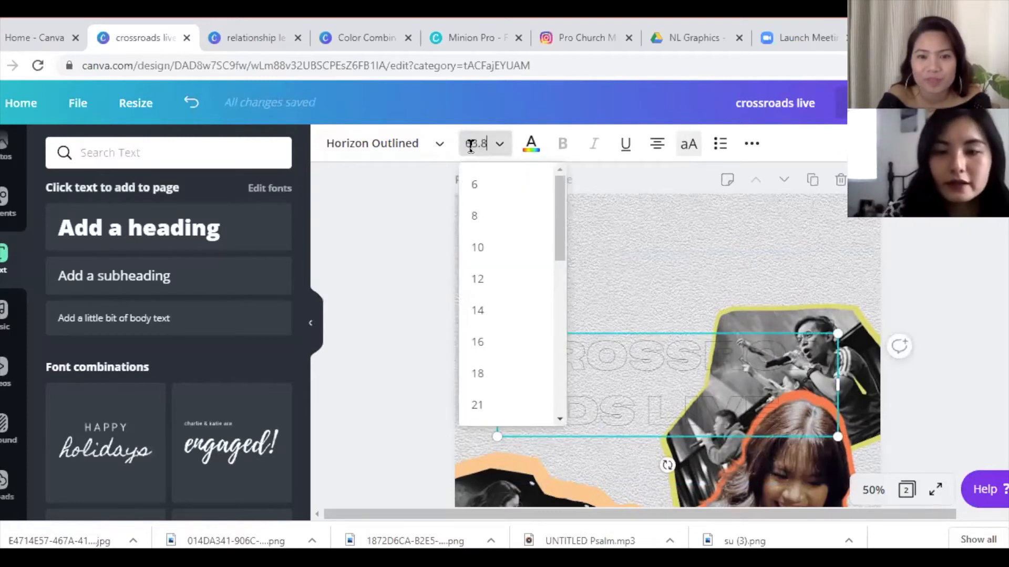
key("Return")
left_click_drag(839, 374, 972, 374)
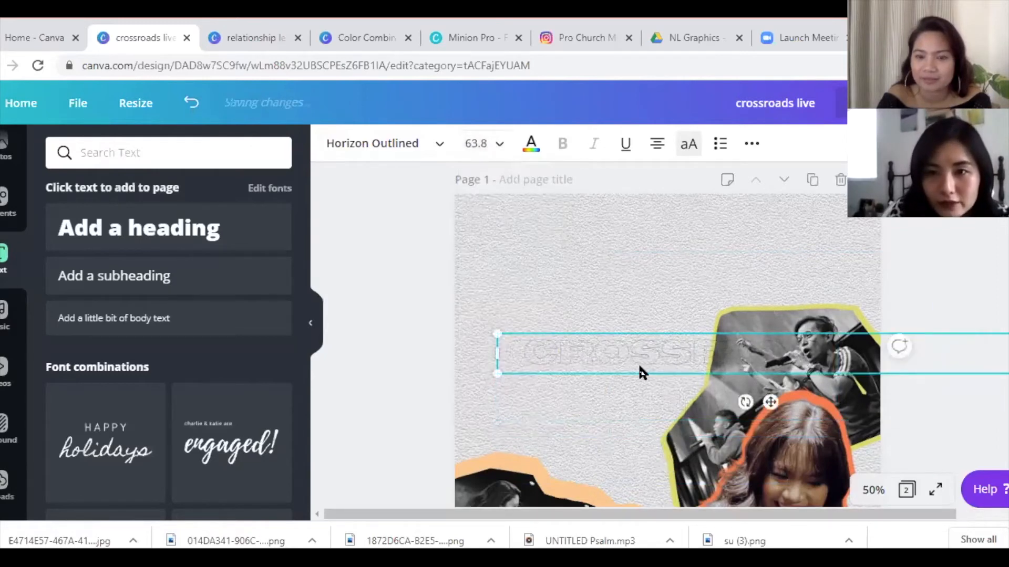
left_click_drag(773, 402, 697, 261)
left_click_drag(623, 229, 622, 255)
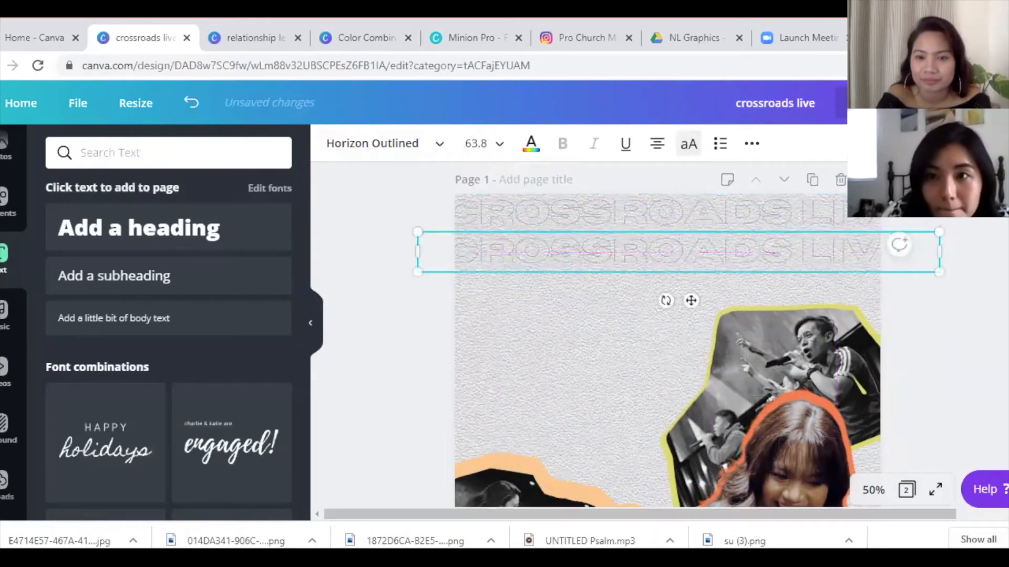
- Align the top CROSSROADS LIVE line with the page edge and place the second line beneath it
left_click(707, 207)
left_click_drag(707, 207, 710, 204)
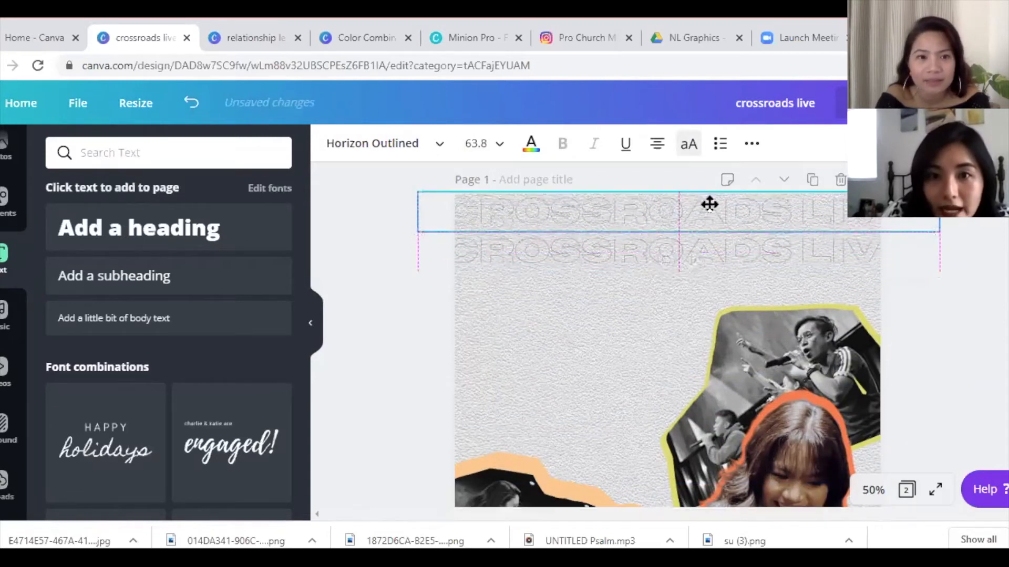
left_click_drag(705, 251, 704, 252)
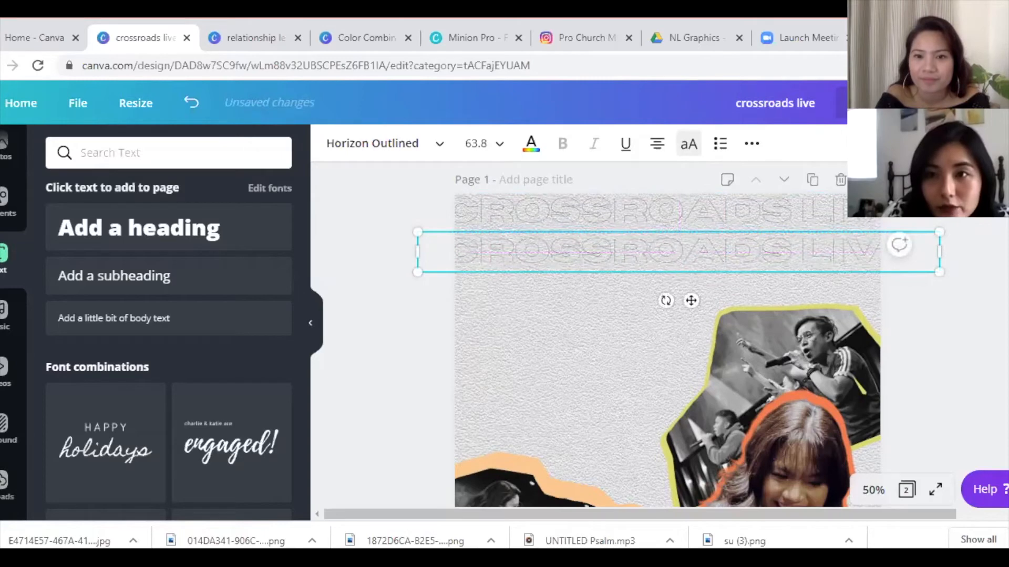
left_click_drag(630, 239, 639, 317)
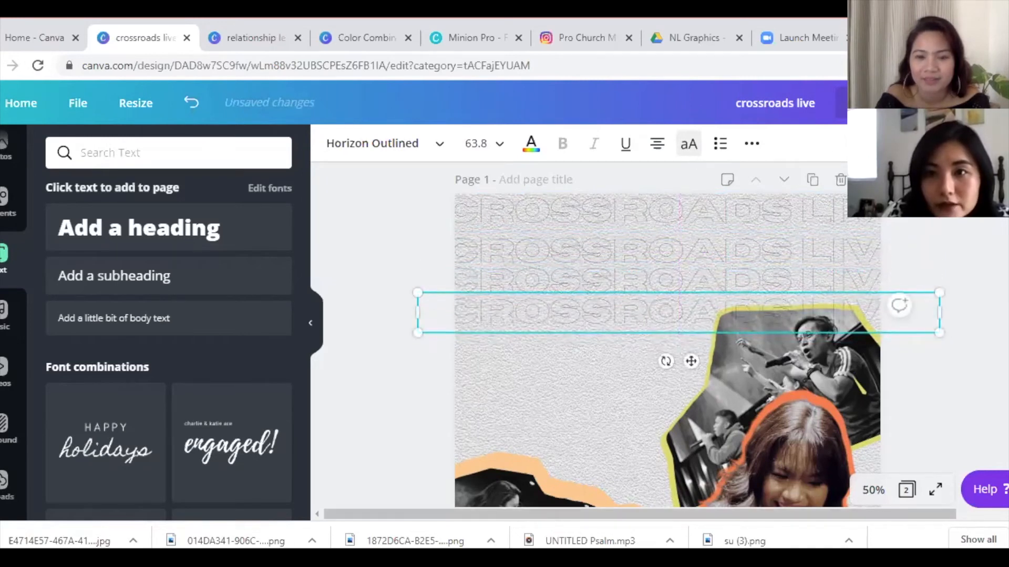
- Send the CROSSROADS LIVE line one layer backward
left_click(902, 143)
left_click(809, 191)
left_click(552, 409)
left_click(629, 308)
- Duplicate the line five times with Ctrl+D, stacking each copy as a new row down the page
key("ctrl+d")
mouse_move(638, 329)
left_mouse_down()
mouse_move(633, 349)
mouse_move(640, 334)
left_mouse_up()
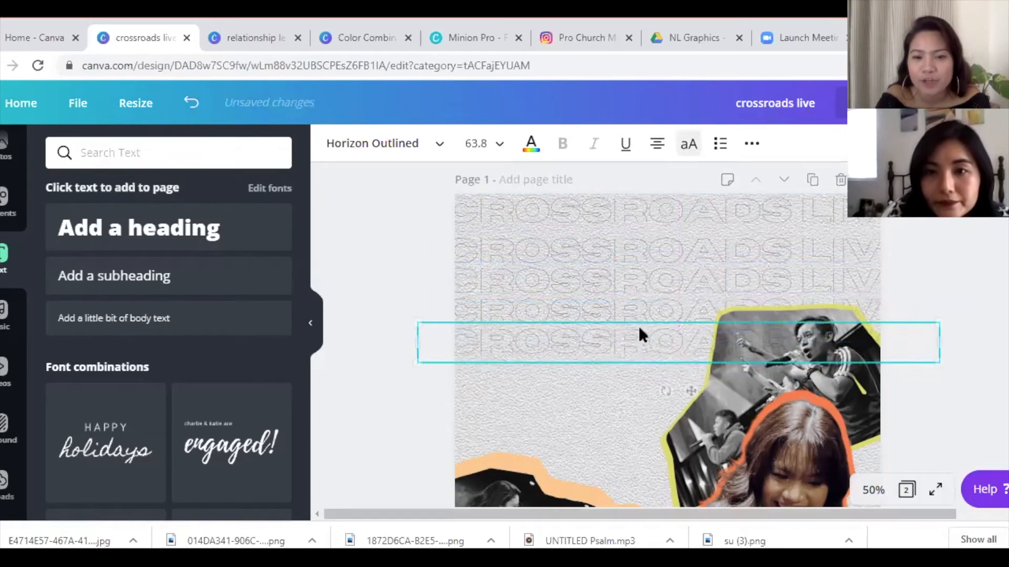
key("ctrl+d")
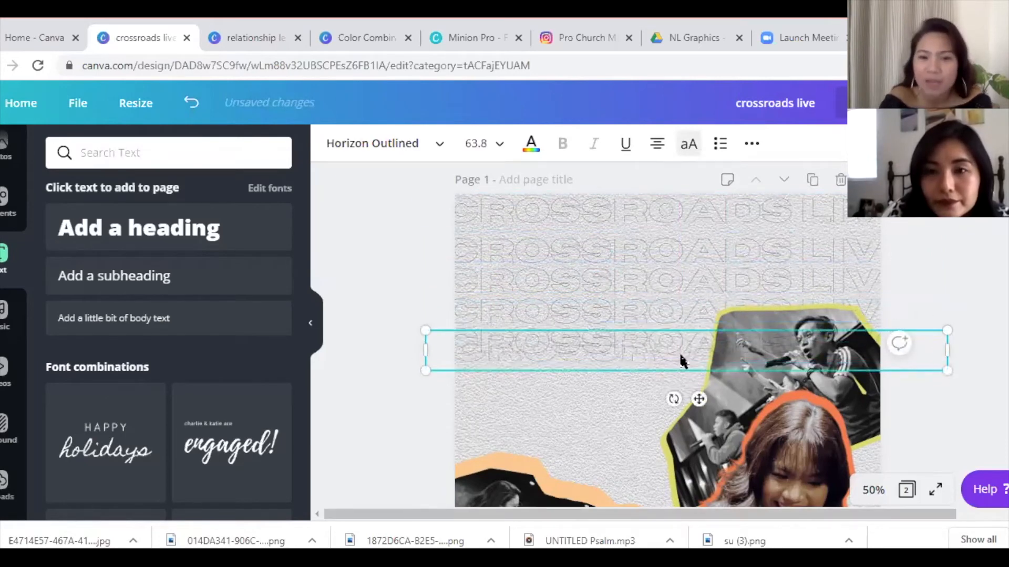
left_click_drag(668, 361, 666, 382)
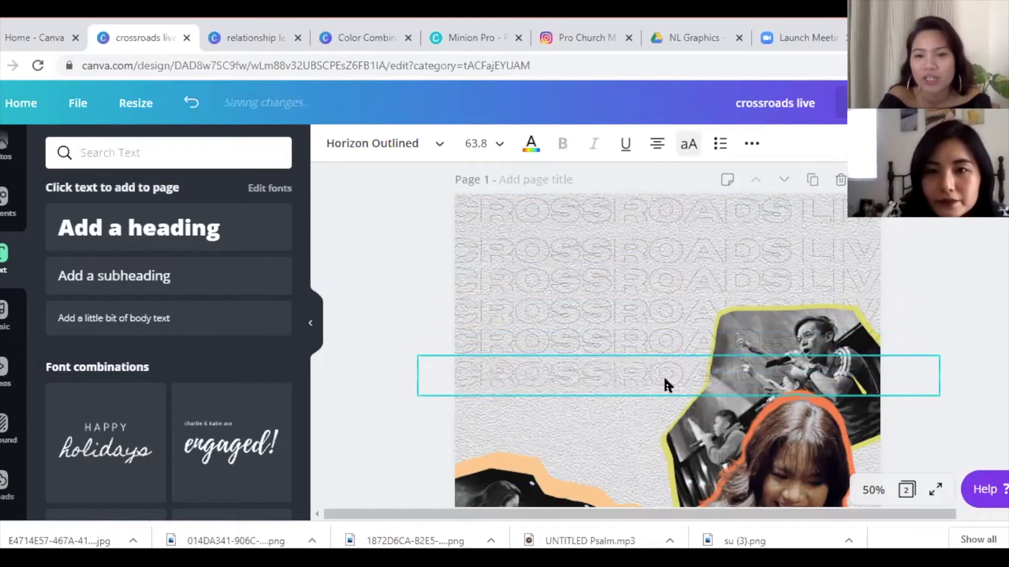
key("ctrl+d")
left_click_drag(617, 383, 612, 405)
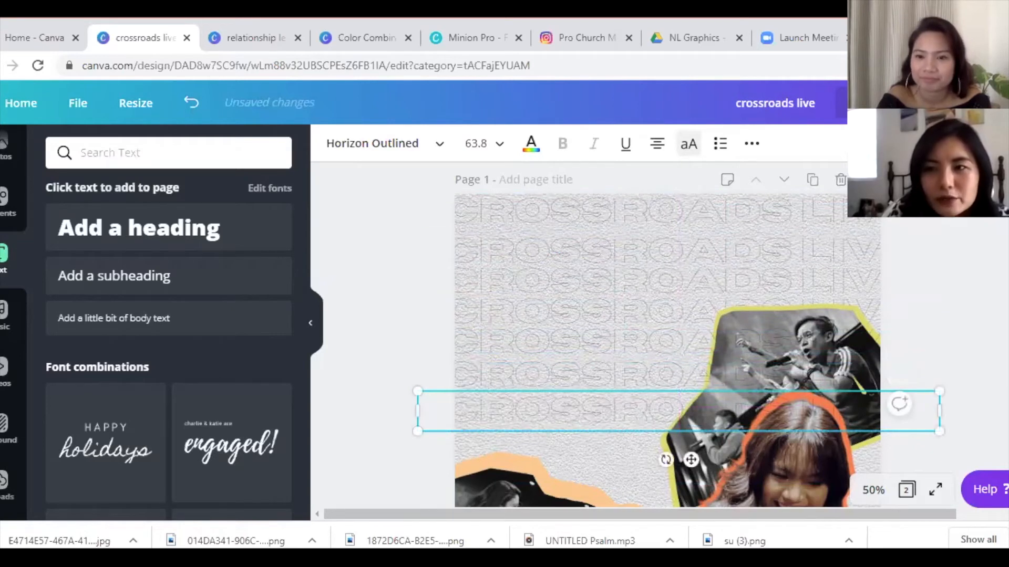
key("ctrl+d")
left_click_drag(614, 436, 612, 446)
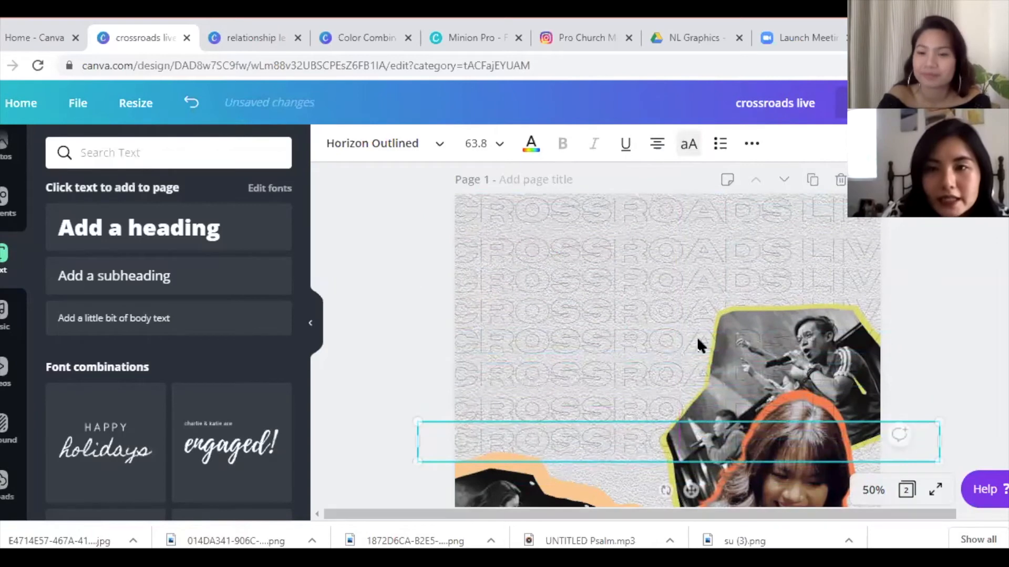
key("ctrl+d")
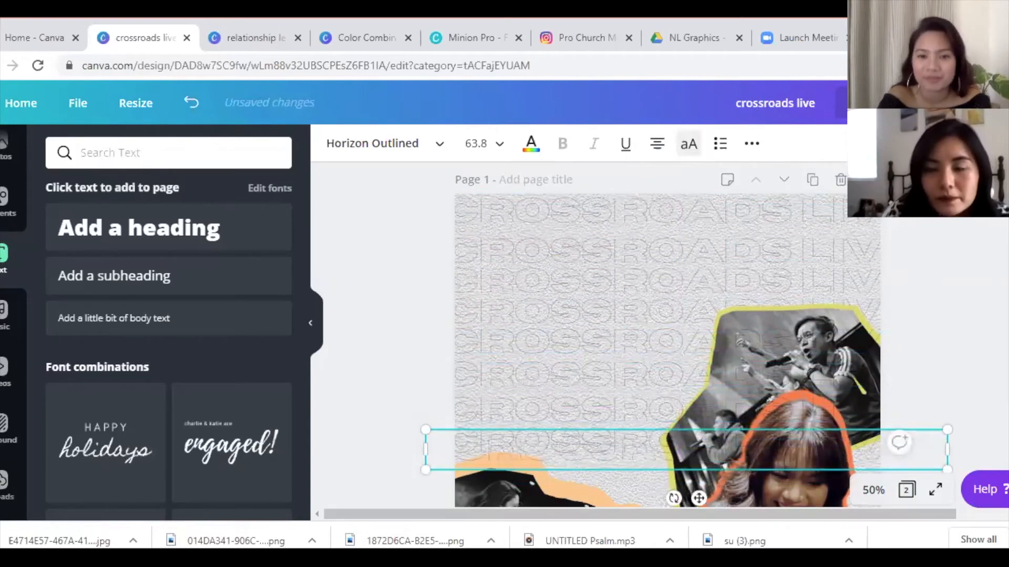
scroll(651, 336, "down", 3)
left_click_drag(630, 344, 649, 363)
left_click_drag(722, 356, 730, 364)
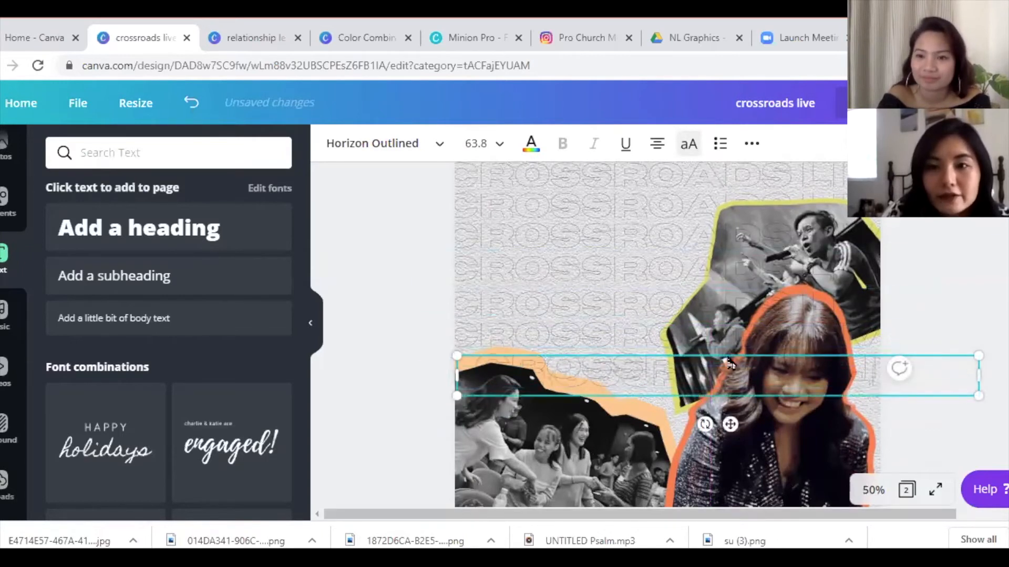
left_click_drag(707, 399, 709, 429)
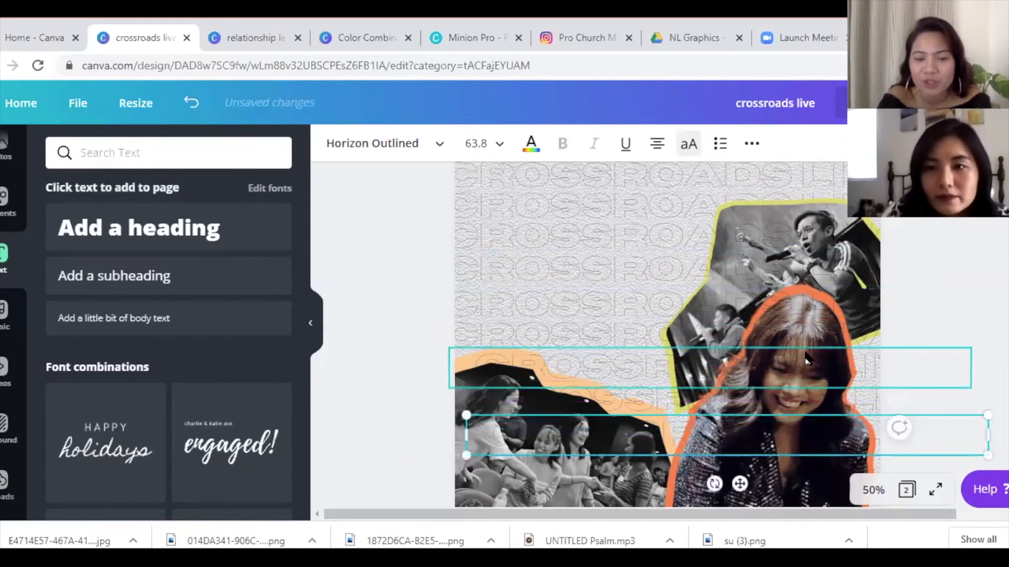
left_click(900, 143)
- Send the CROSSROADS LIVE text rows to the back, behind the photo cutouts
left_click(829, 223)
key("ctrl+z")
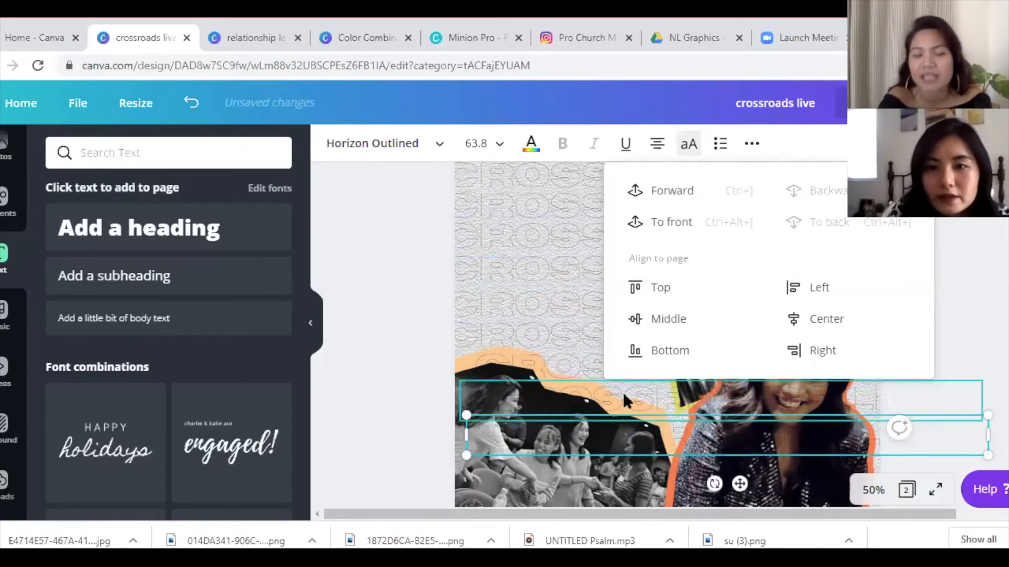
left_click(622, 392)
left_click(901, 144)
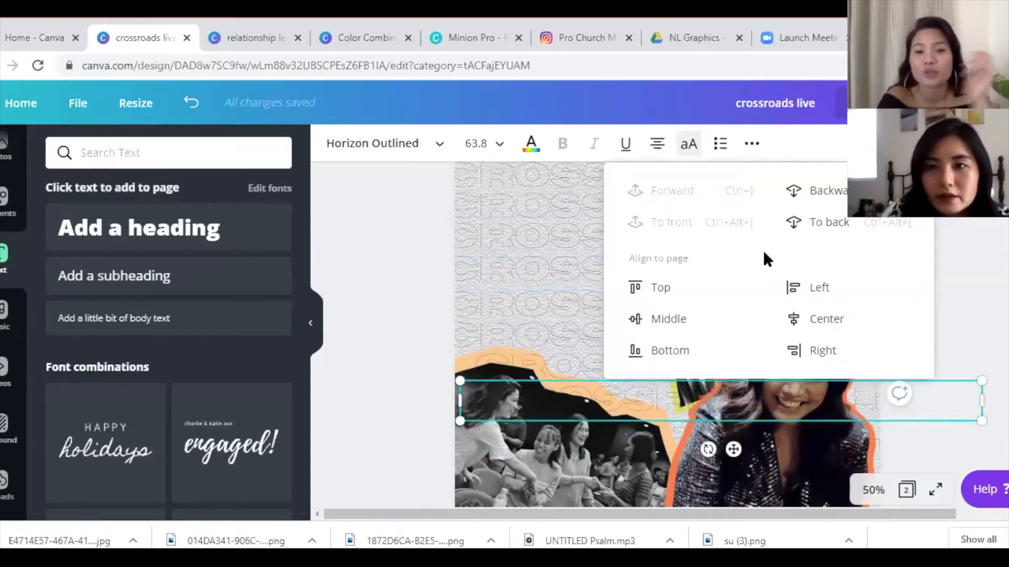
left_click(790, 221)
left_click(568, 360)
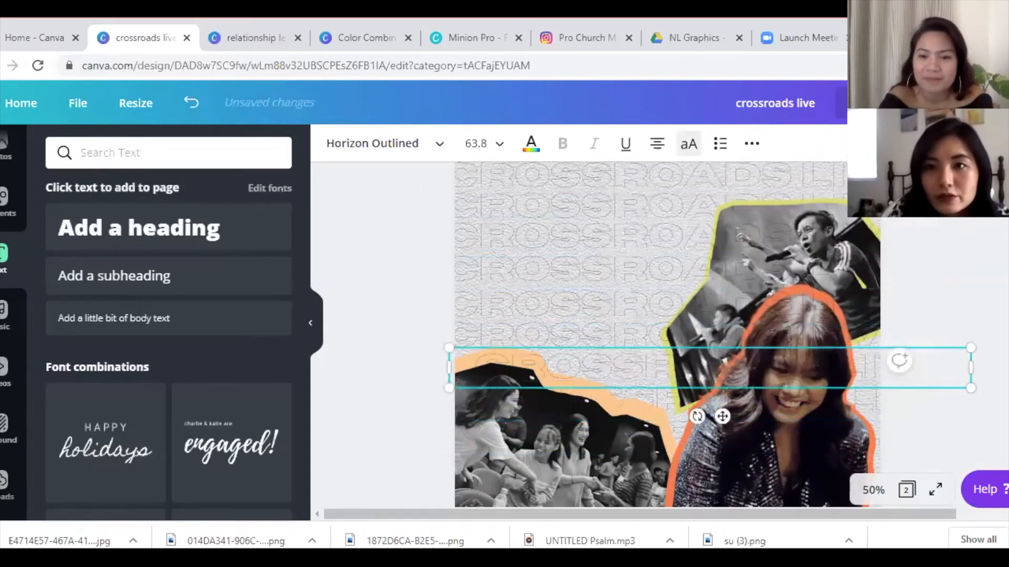
left_click(901, 144)
left_click(829, 224)
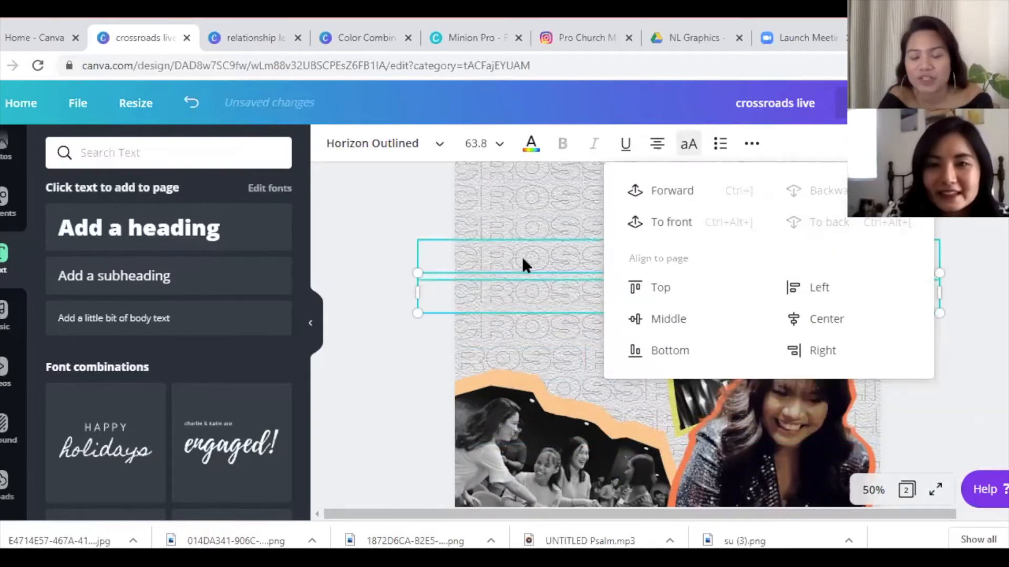
left_click(523, 257)
left_click(901, 144)
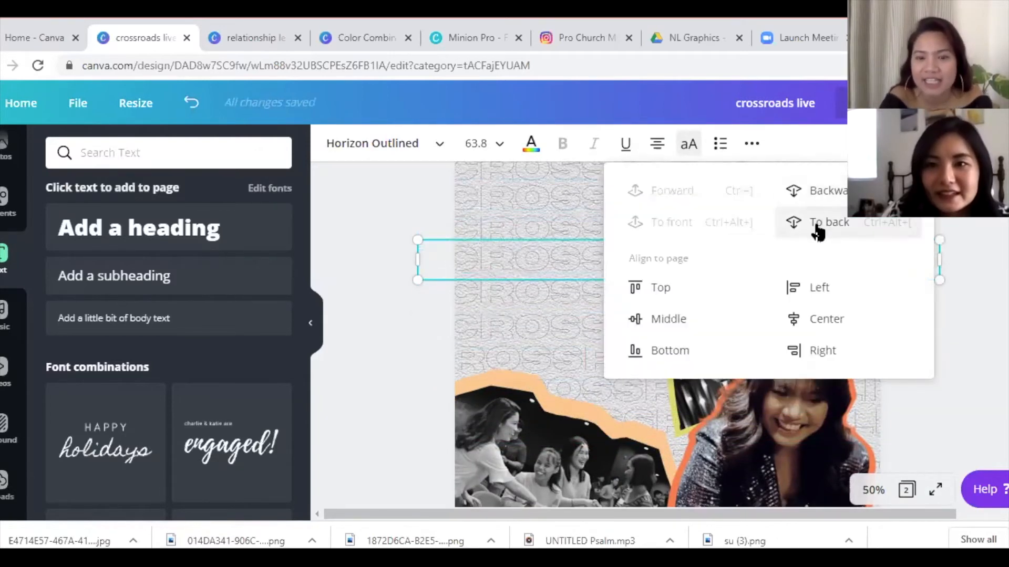
left_click(545, 221)
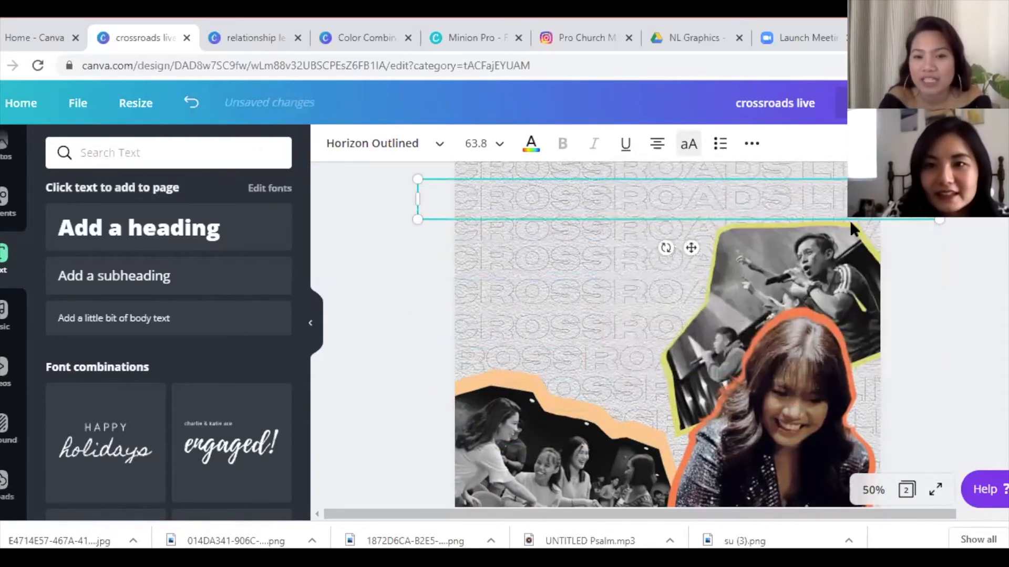
- Realign the CROSSROADS rows into evenly spaced lines down the page
scroll(696, 262, "up", 1)
left_click_drag(699, 266, 687, 217)
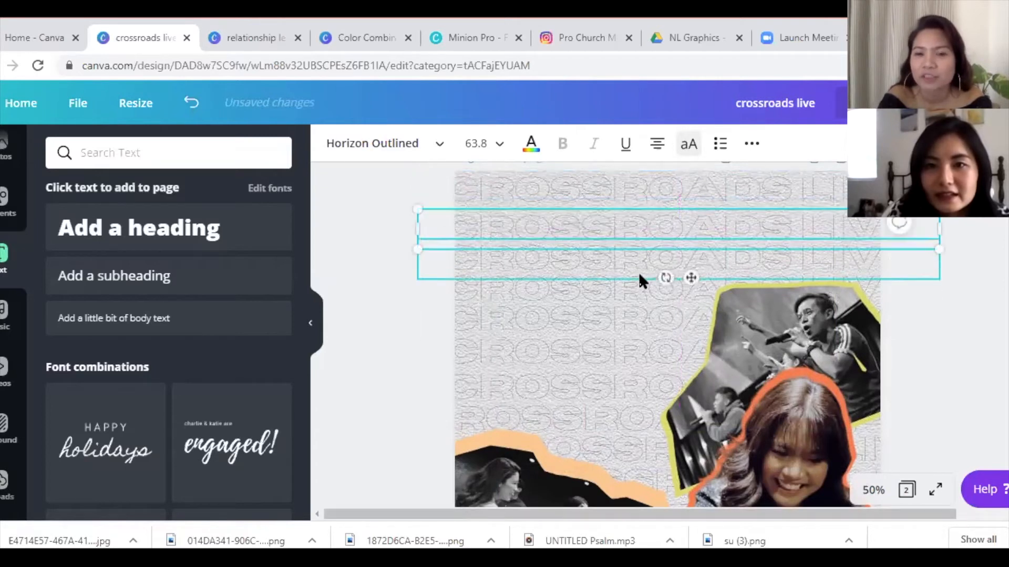
left_click(703, 185)
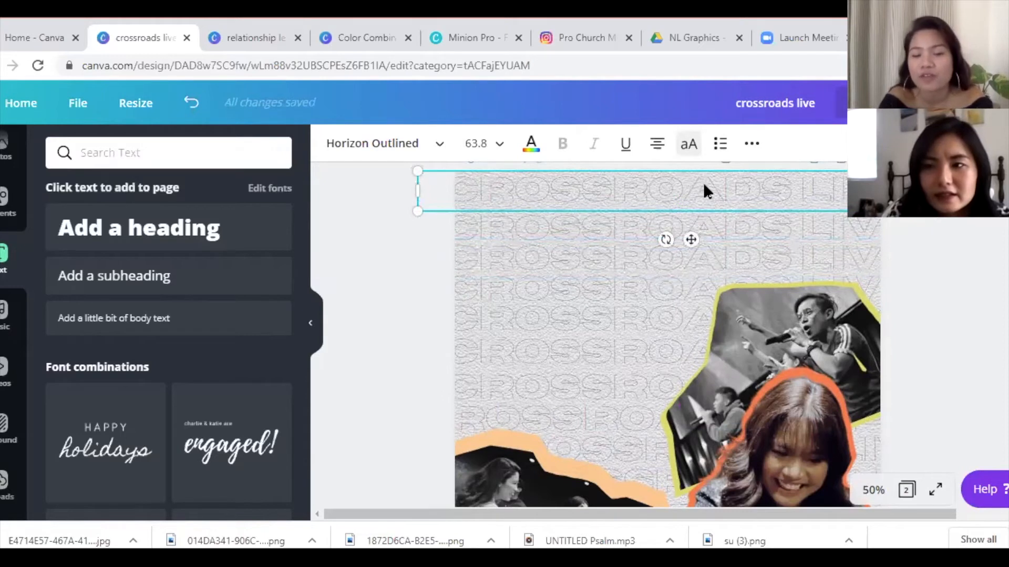
left_click_drag(604, 224, 535, 391)
key("Up")
key("Up")
key("Up")
key("Up")
key("Up")
key("Up")
key("Up")
key("Up")
key("Up")
key("Up")
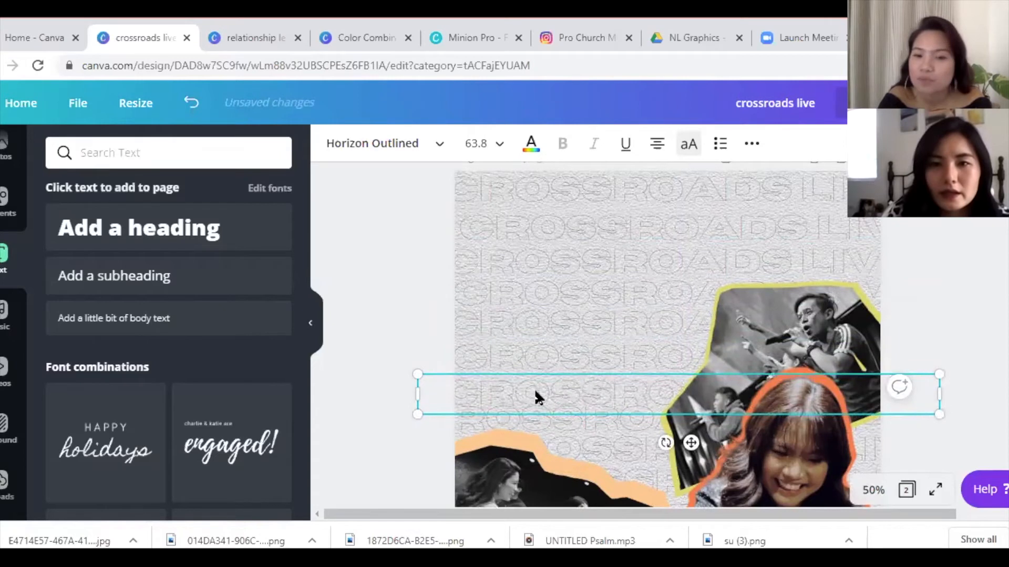
left_click_drag(536, 398, 579, 430)
scroll(636, 358, "down", 5)
scroll(636, 357, "up", 2)
left_click(636, 358)
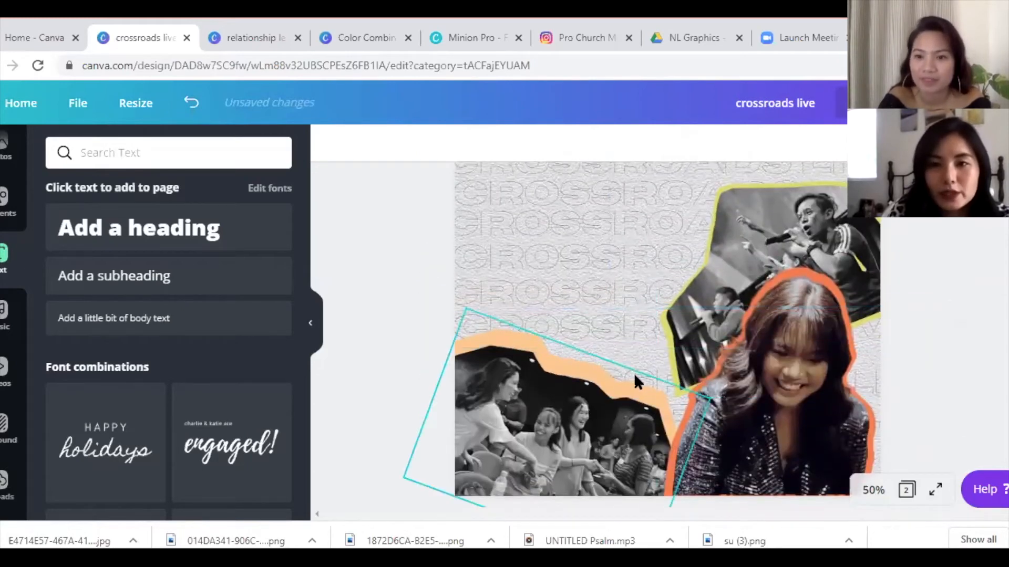
- Move the CROSSROADS row near the photos into line and send it behind them
left_click(577, 336)
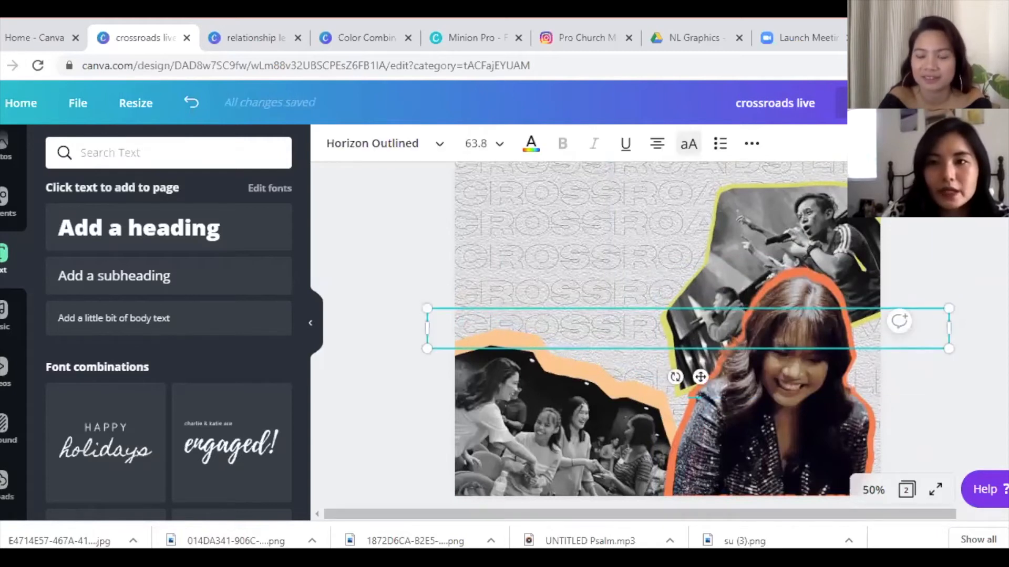
left_click_drag(625, 344, 657, 358)
left_click(893, 143)
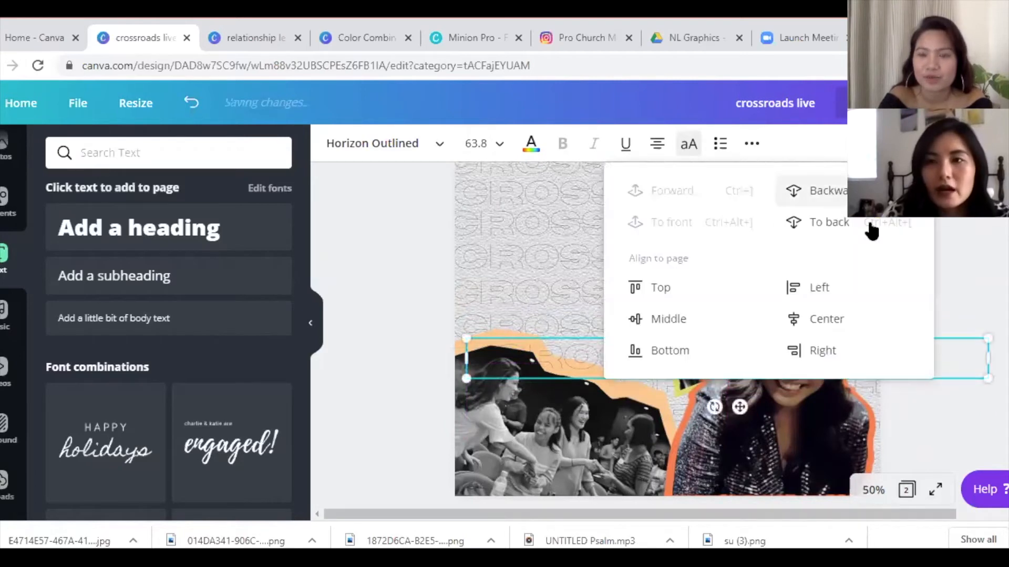
left_click(858, 235)
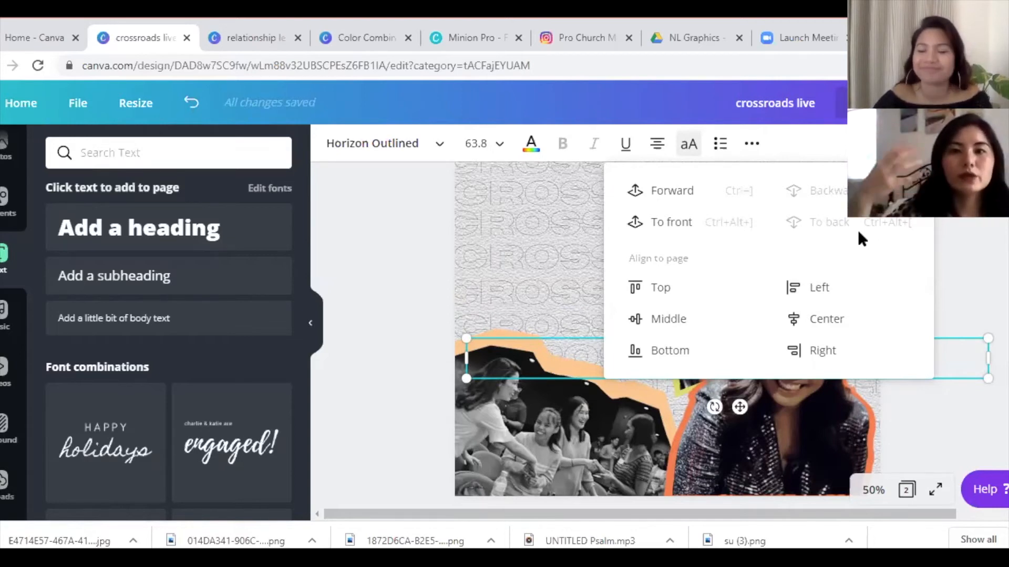
- Enlarge the orange-outlined smiling woman cutout toward the lower right of the poster
left_click(517, 242)
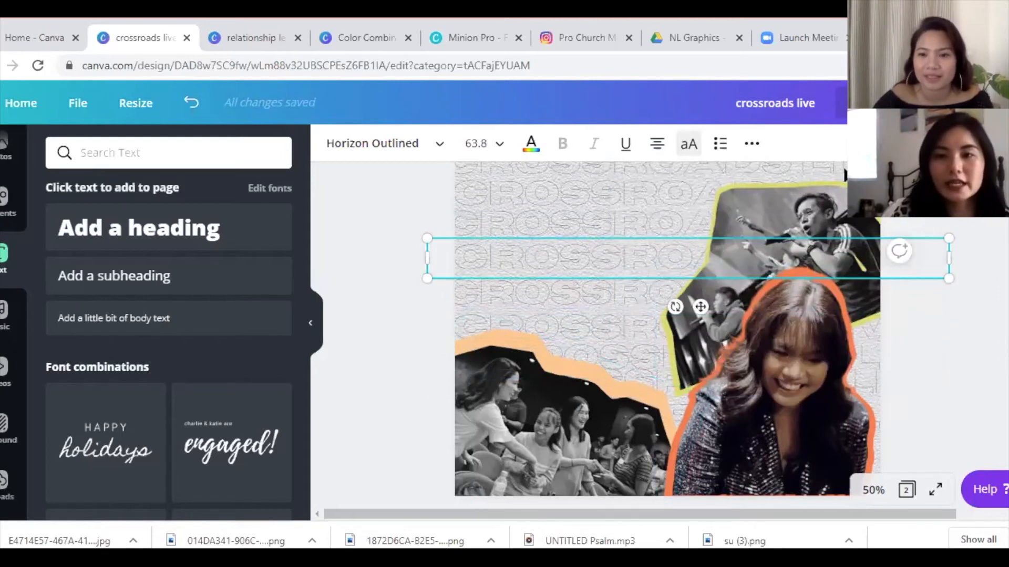
scroll(647, 337, "up", 3)
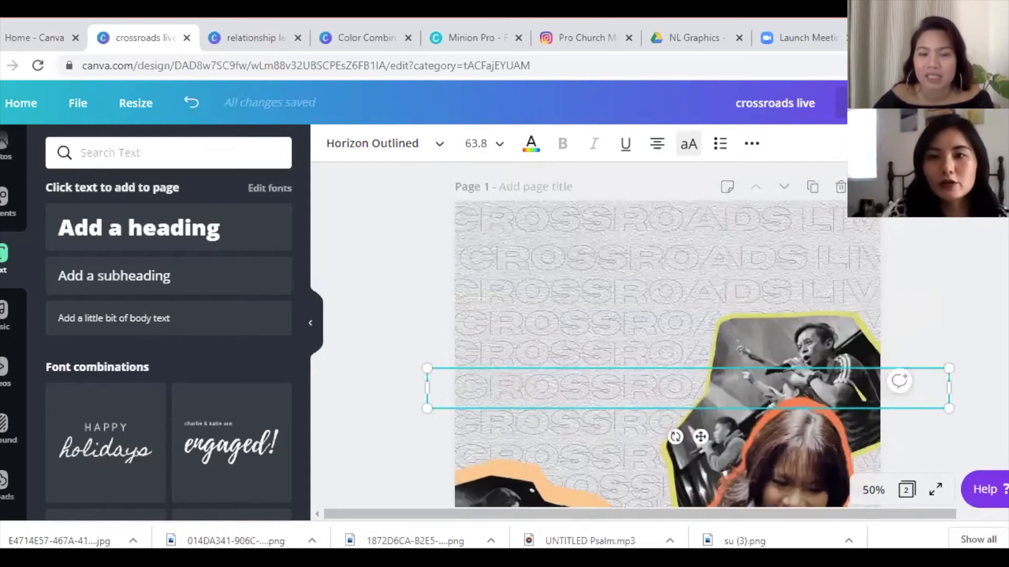
key("Escape")
left_click_drag(649, 308, 642, 298)
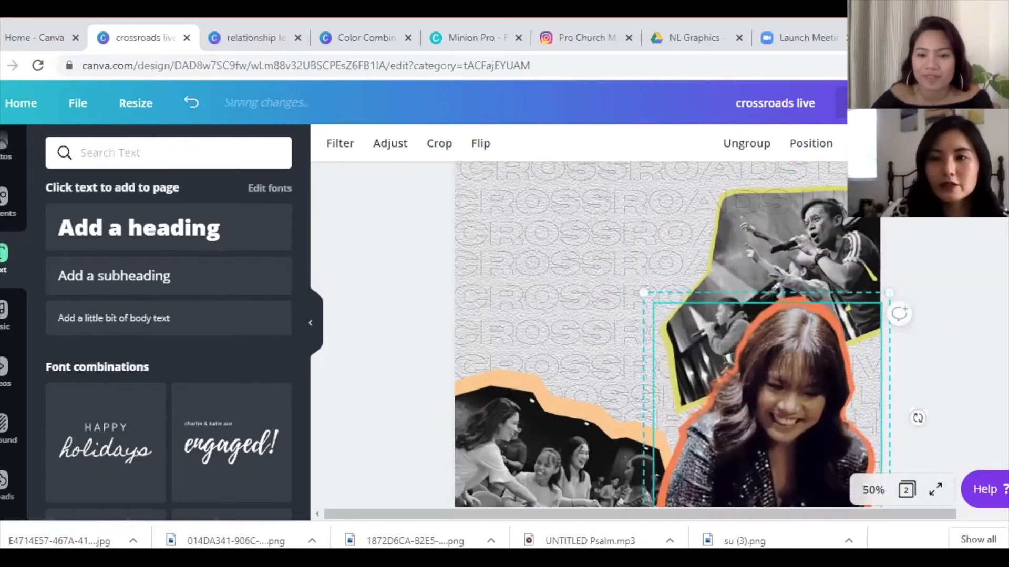
scroll(916, 417, "up", 1)
scroll(916, 420, "down", 2)
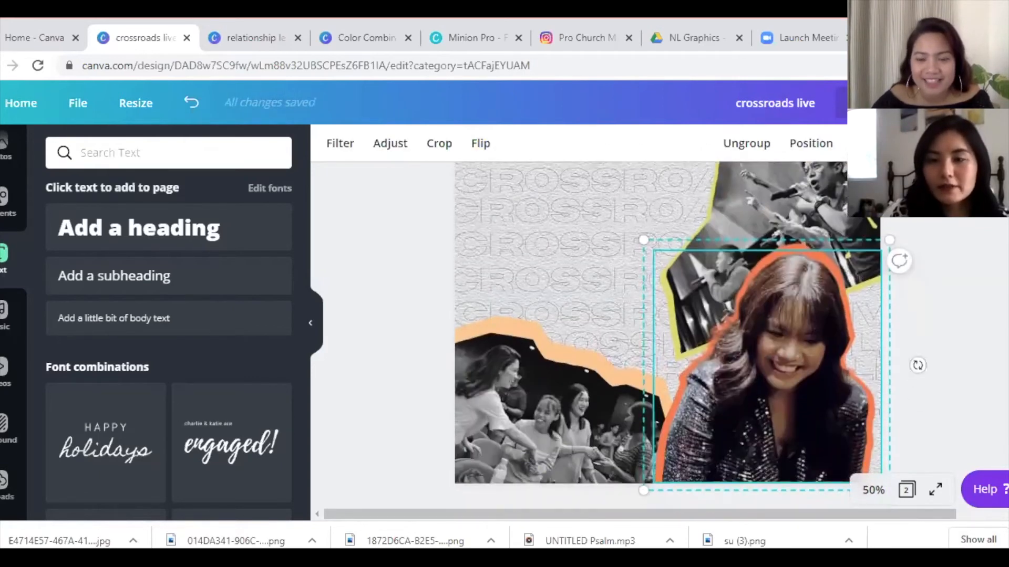
scroll(916, 420, "up", 3)
scroll(887, 285, "down", 1)
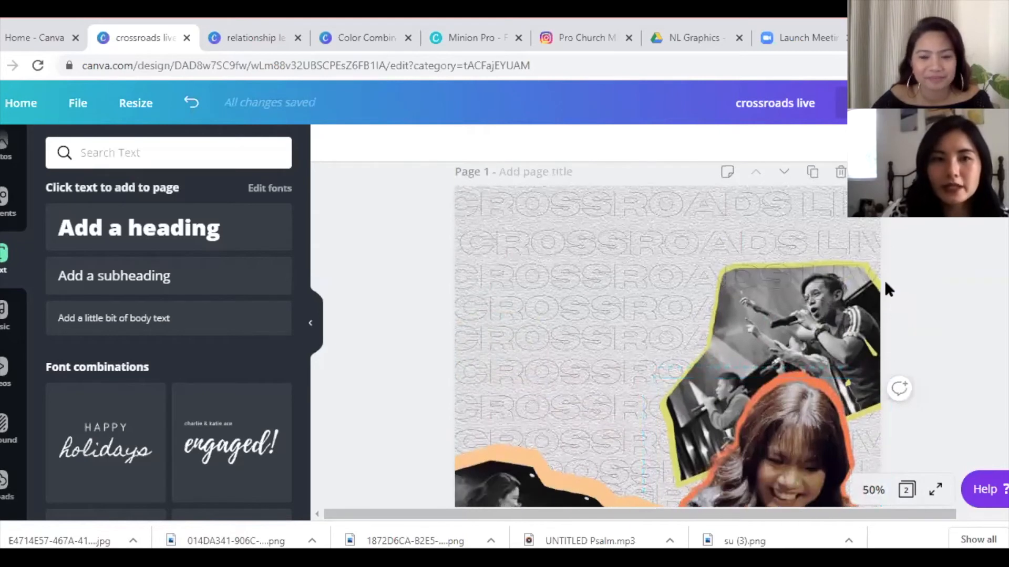
- Add a 'Crossroads Stream:' heading, widened to one line and moved up and left
left_click(220, 230)
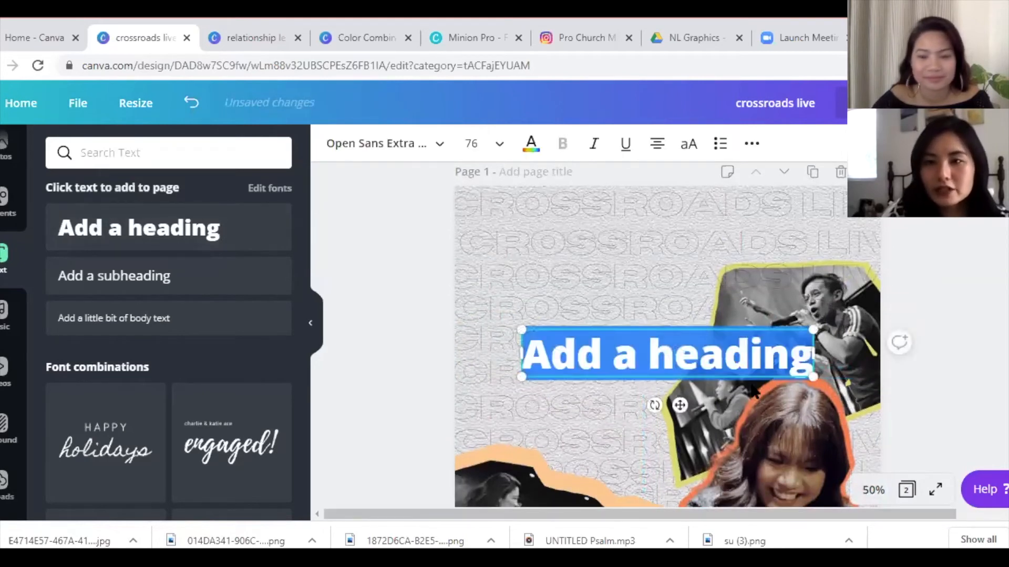
type("C")
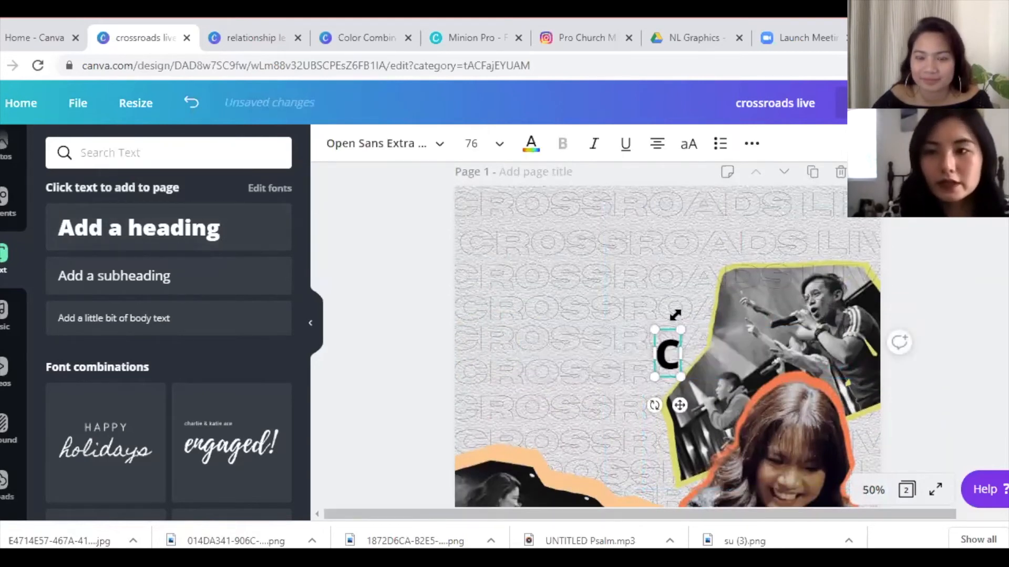
type("rossroads S")
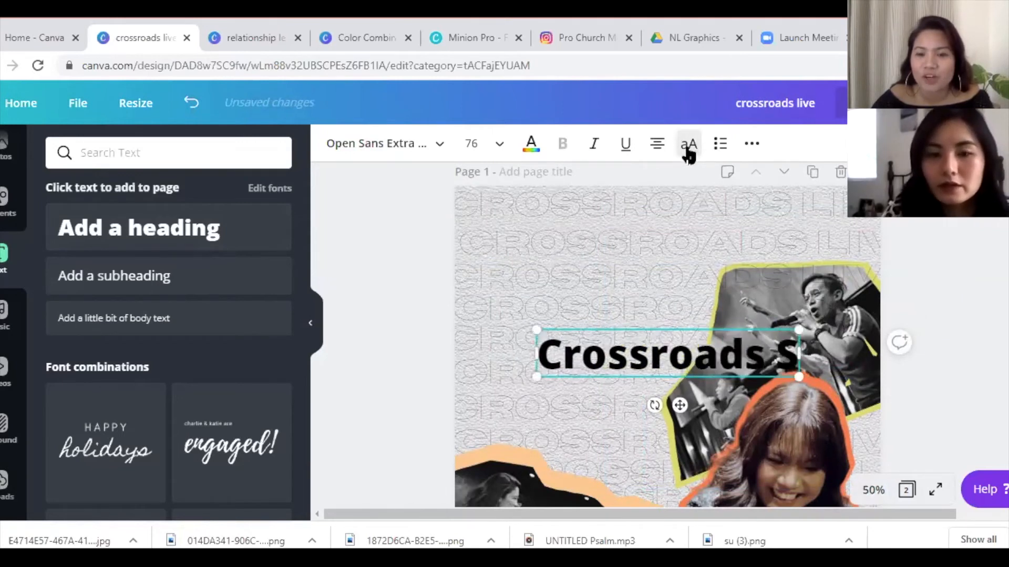
type("tream")
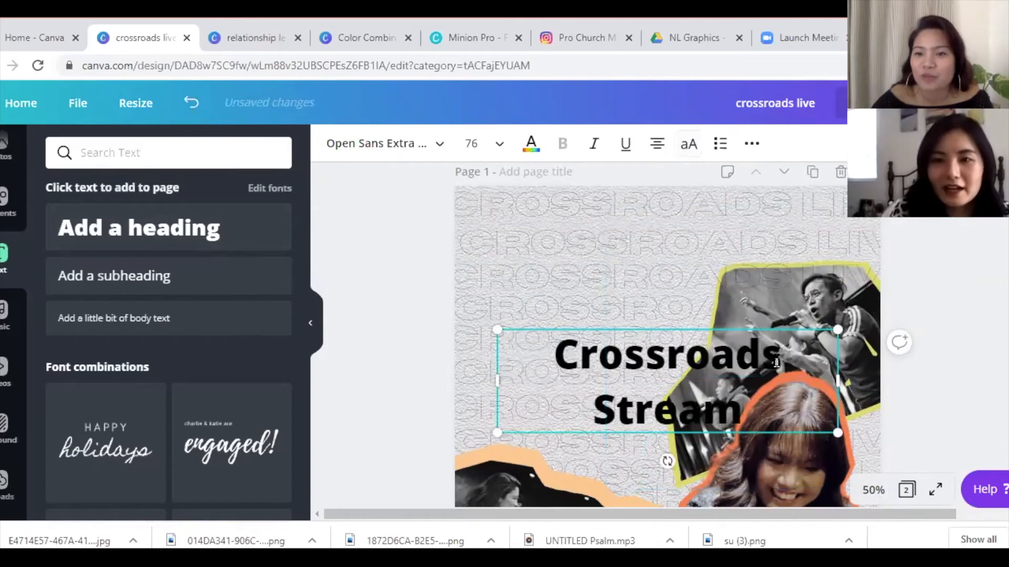
type(":")
left_click_drag(844, 382, 899, 373)
left_click_drag(707, 403, 663, 369)
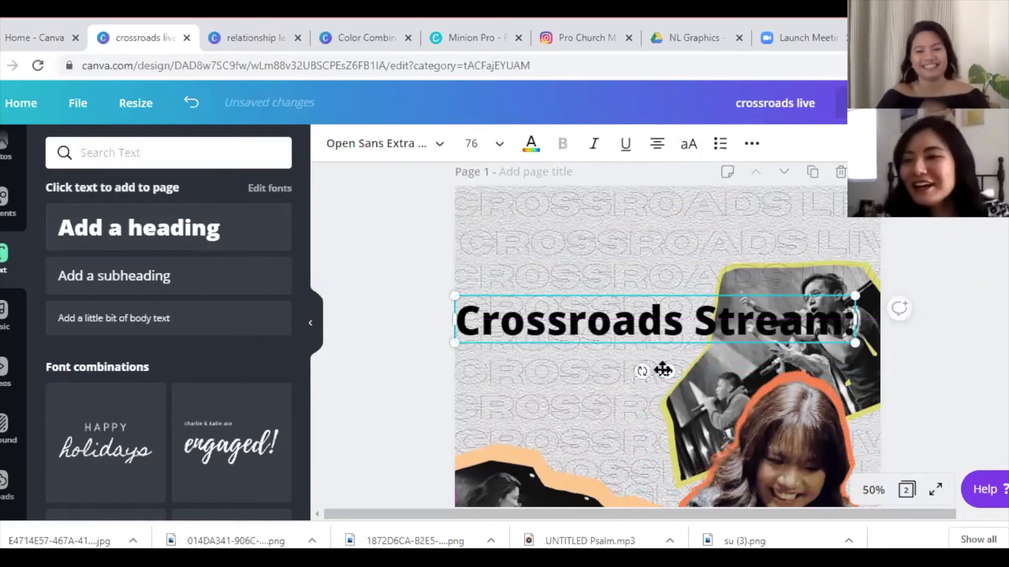
- Change the heading's font to AC Safe
left_click(354, 138)
left_click_drag(113, 152, 63, 152)
type("ac safe")
left_click(137, 330)
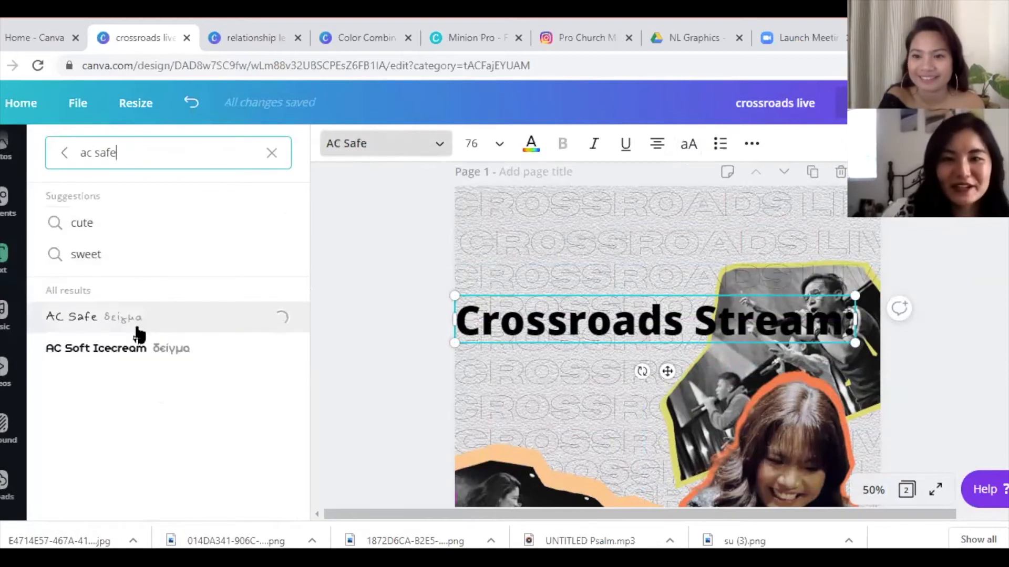
- Set the Crossroads Stream heading to size 30, narrow its box, and tilt it slightly counter-clockwise
left_click(475, 146)
type("30")
key("Return")
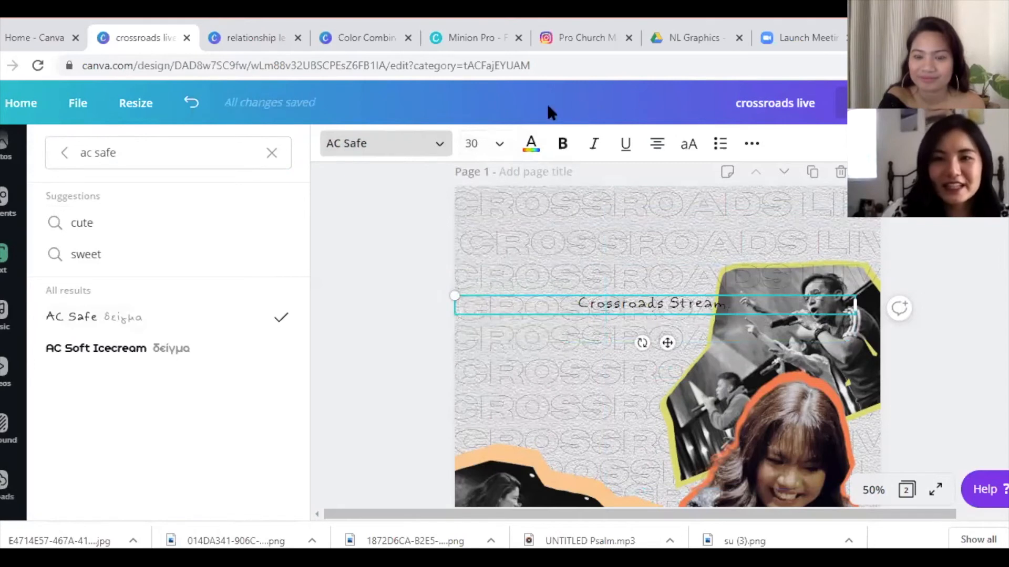
left_click_drag(854, 304, 668, 311)
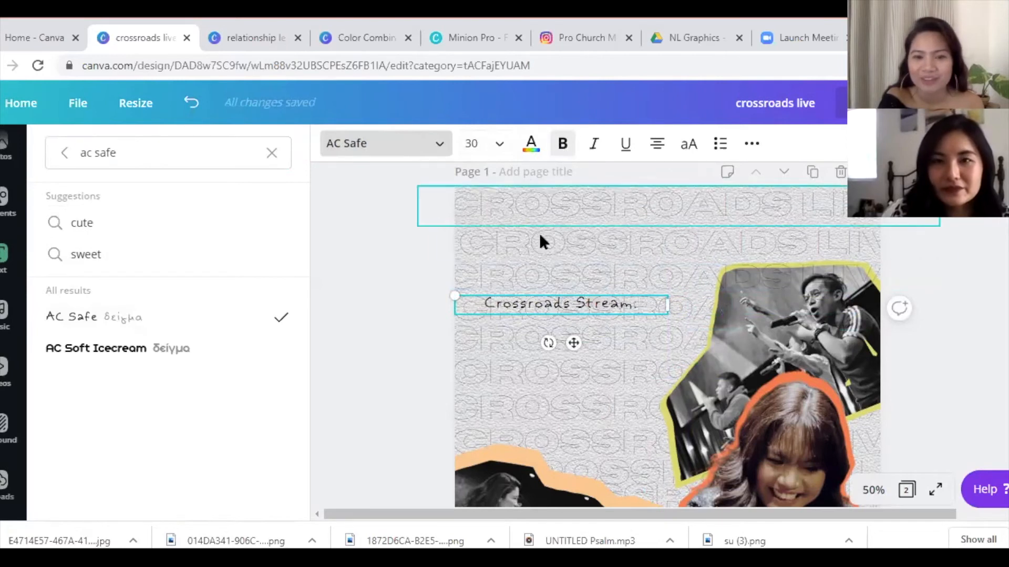
left_click_drag(550, 343, 577, 331)
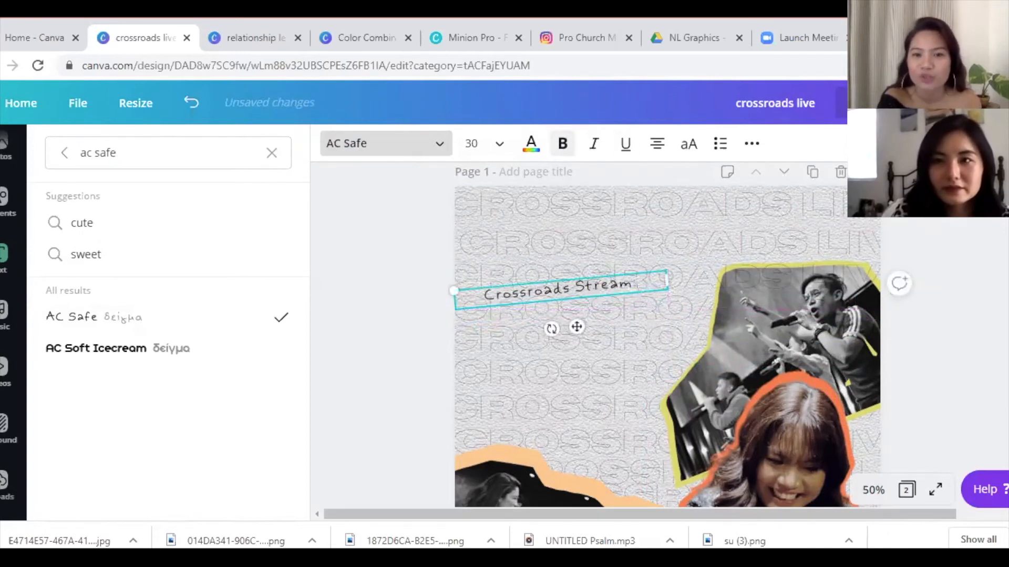
- Duplicate the heading, retype the copy as 'CHALLENGING', and narrow its box
key("ctrl+d")
double_click(544, 312)
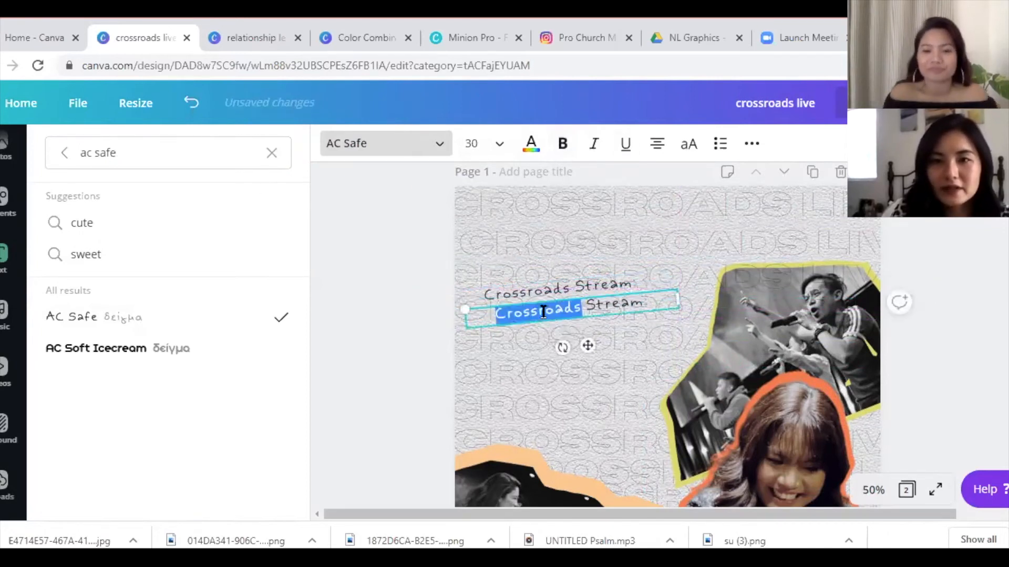
left_click_drag(646, 300, 425, 344)
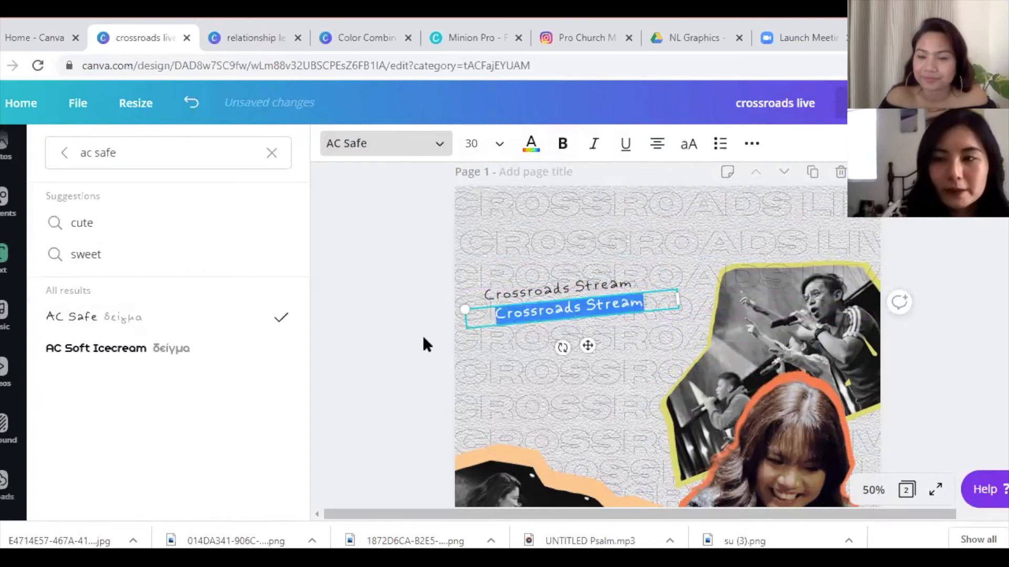
type("CHA")
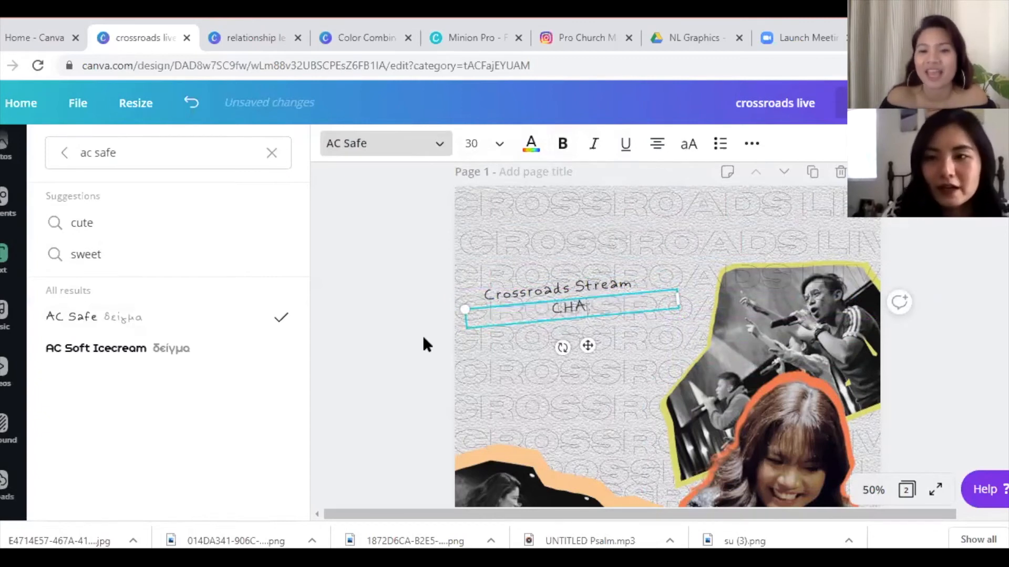
type("LLENGING")
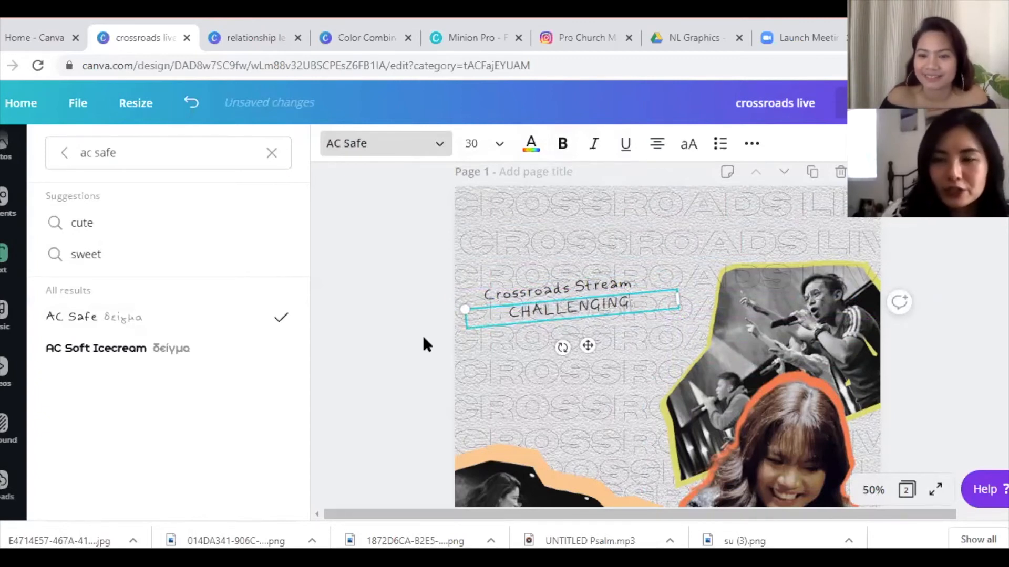
left_click_drag(678, 295, 643, 294)
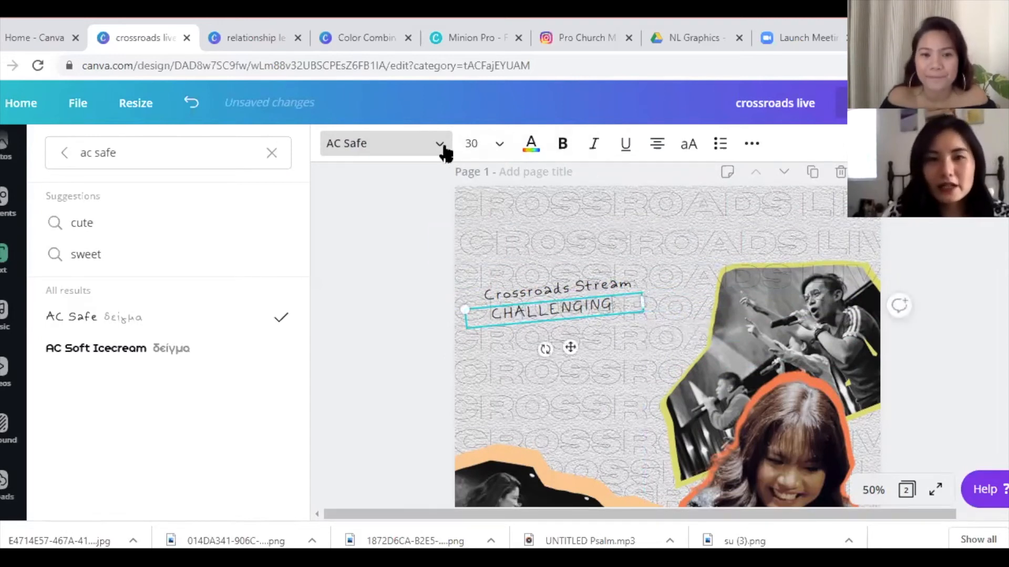
left_click_drag(196, 150, 36, 157)
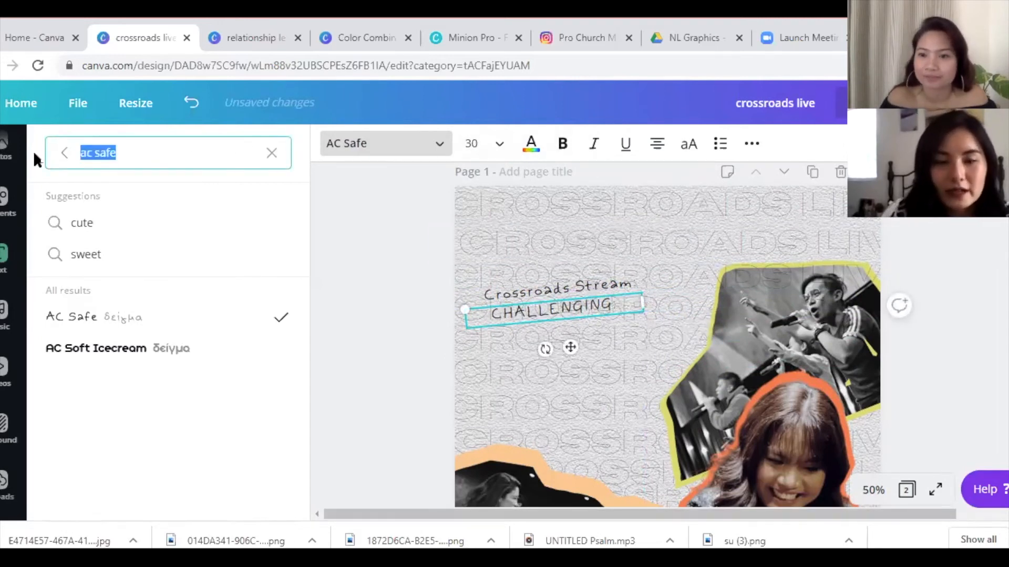
- Set CHALLENGING in Computer Says No at size 65, uppercase, without the trailing colon
type("CO")
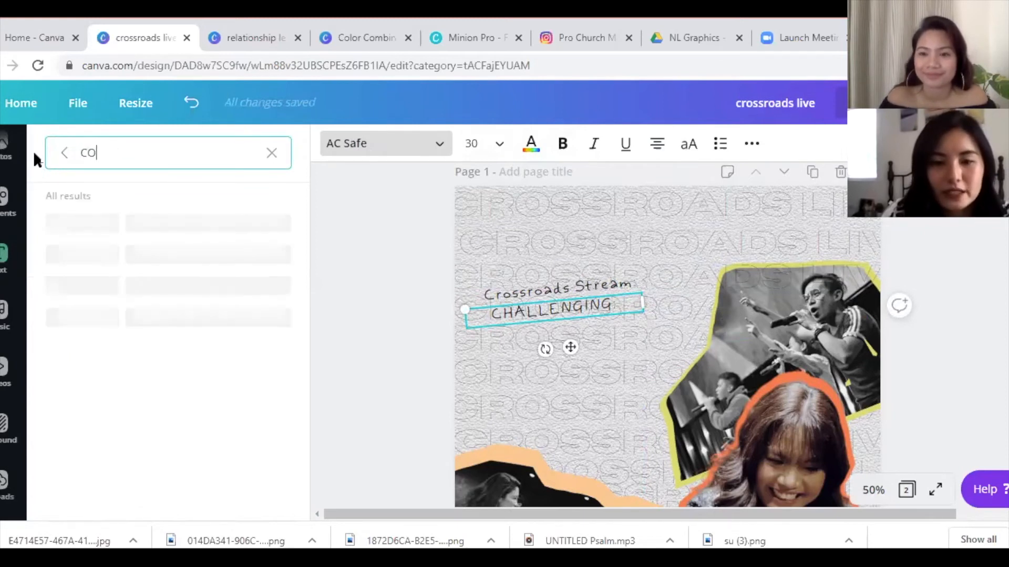
type("MPUTER SAYS NO")
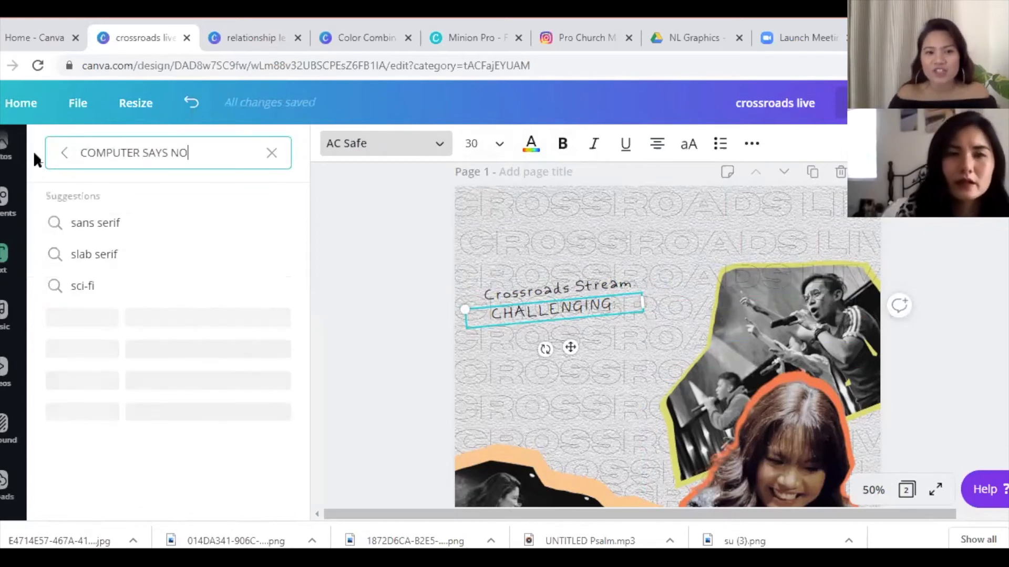
left_click(222, 356)
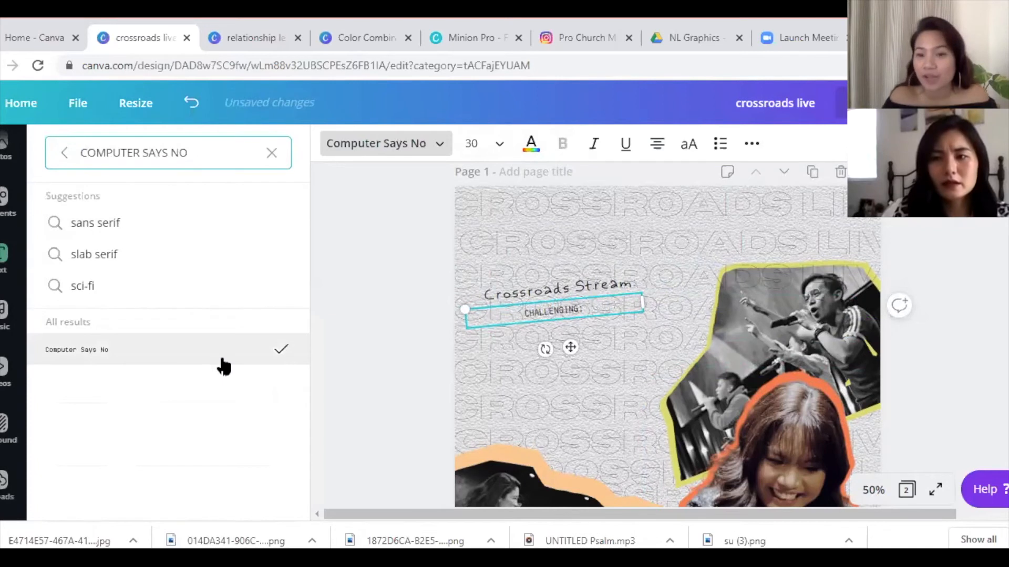
left_click(479, 145)
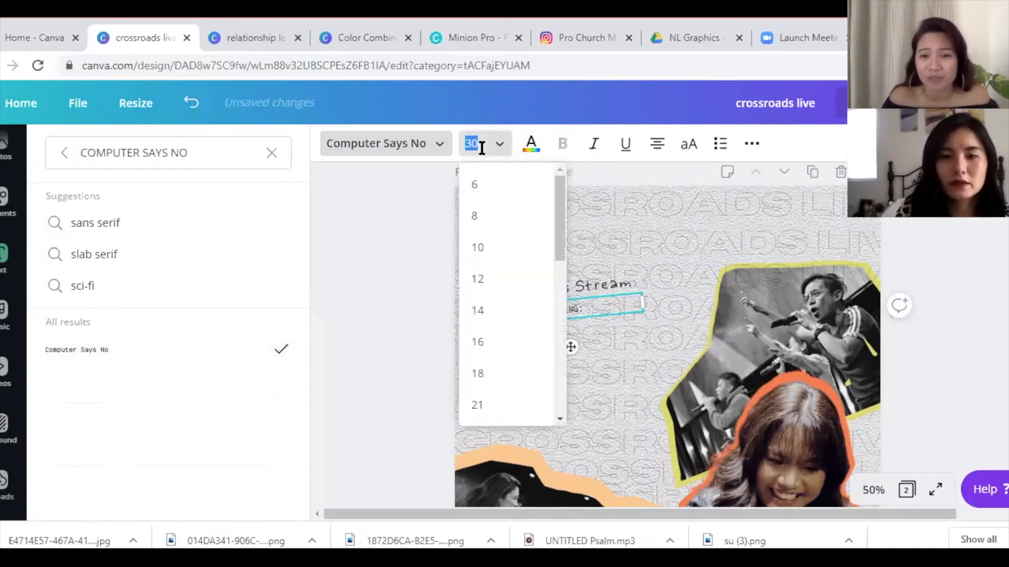
type("65.5")
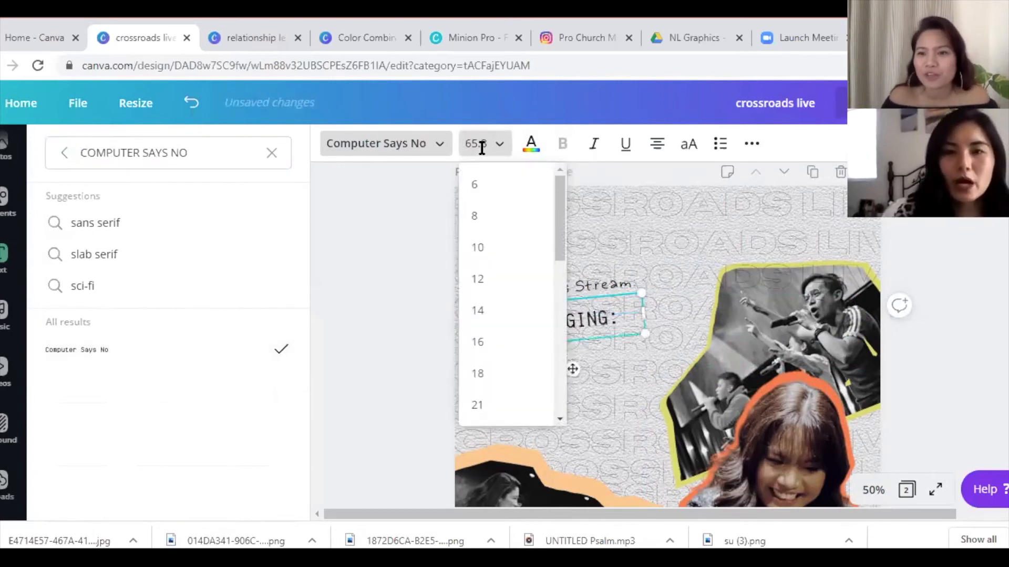
key("Return")
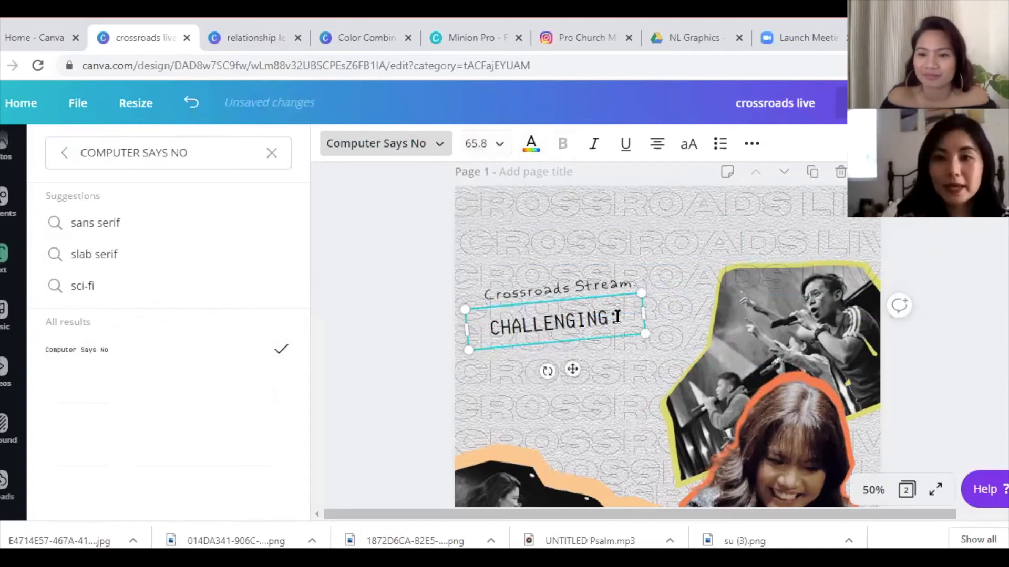
left_click(614, 324)
key("BackSpace")
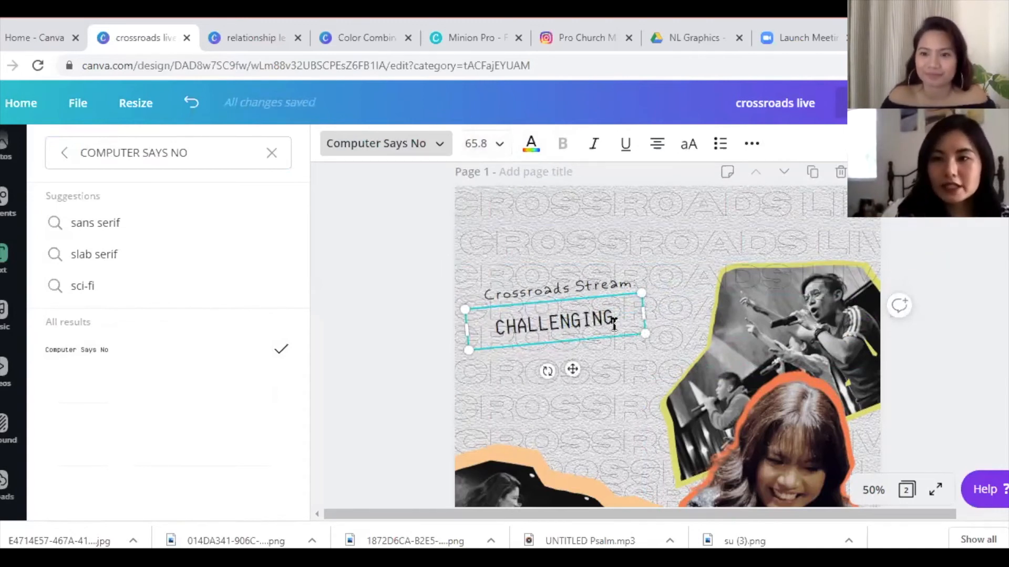
left_click(685, 143)
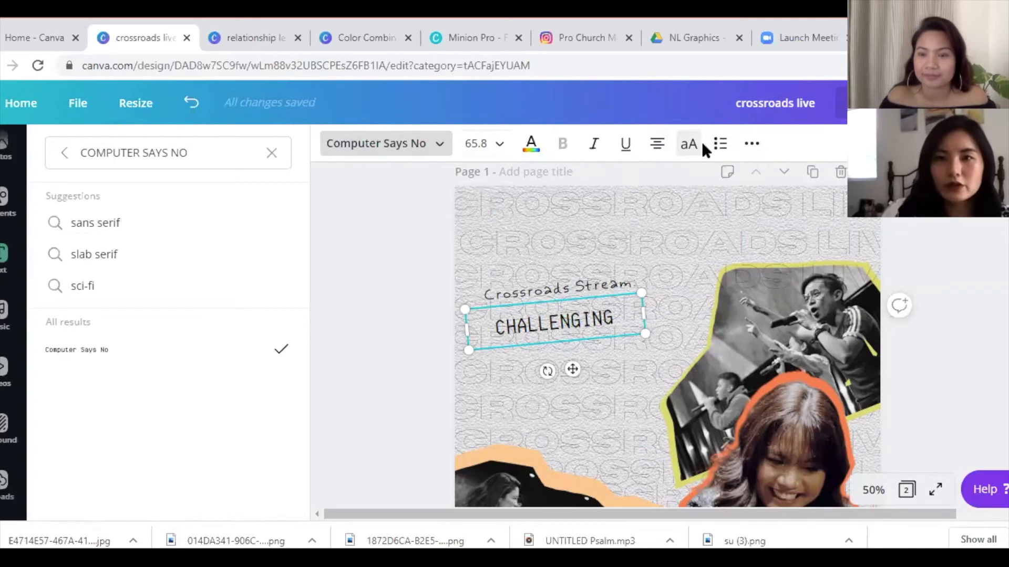
- Widen the letter spacing of CHALLENGING to 46
left_click(751, 143)
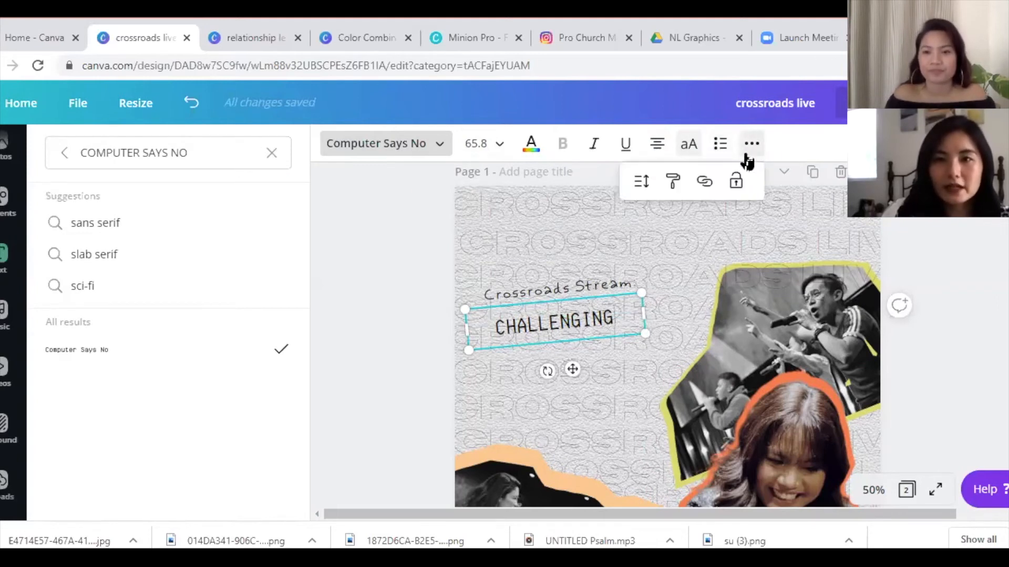
left_click(641, 182)
left_click_drag(742, 239, 747, 239)
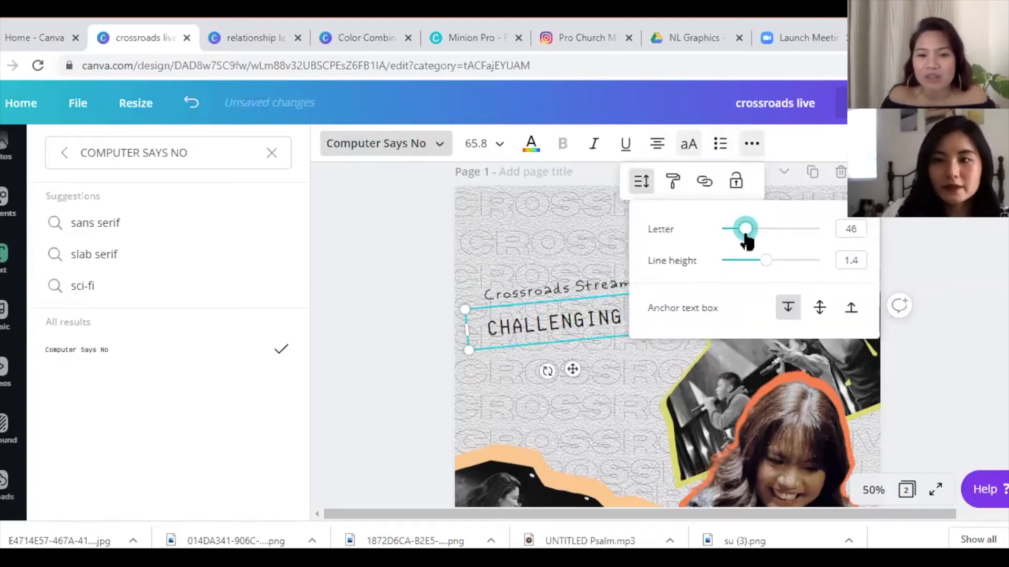
left_click(572, 368)
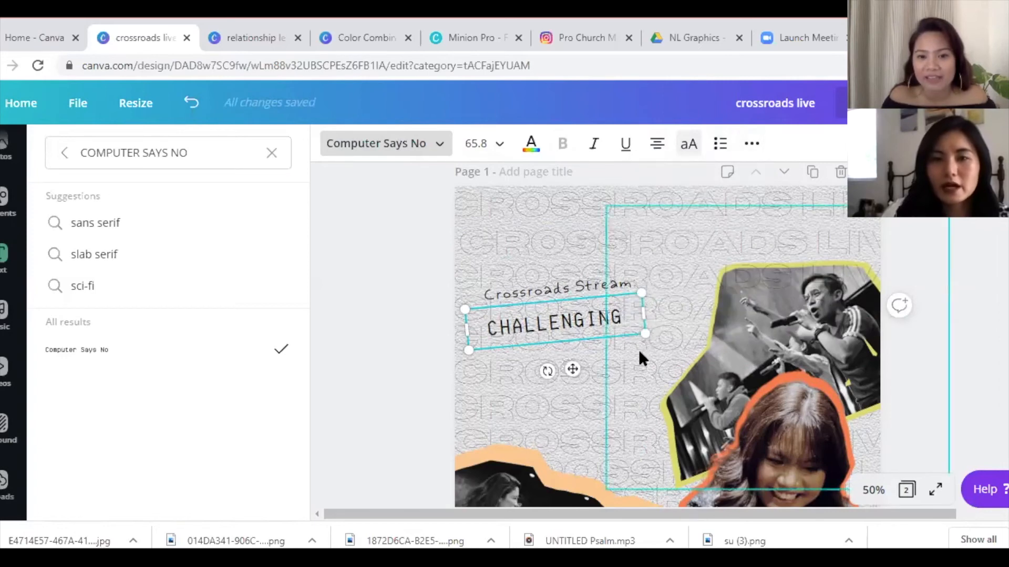
left_click(639, 349)
- Duplicate CHALLENGING just below it, retype the copy as 'CHANGE', and rotate it level
left_click(559, 321)
key("ctrl+d")
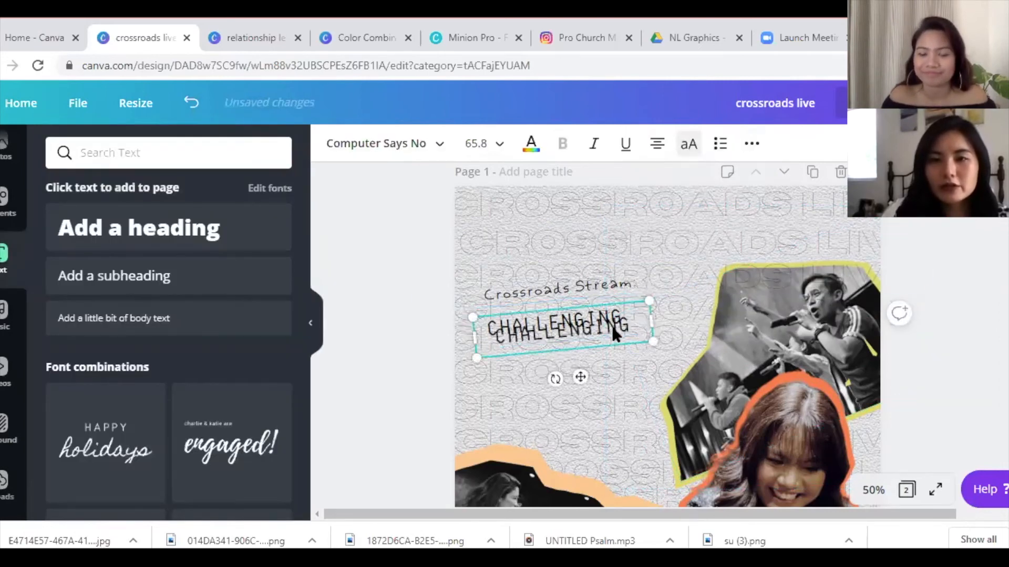
left_click_drag(611, 322, 615, 348)
double_click(609, 350)
type("CHANGE")
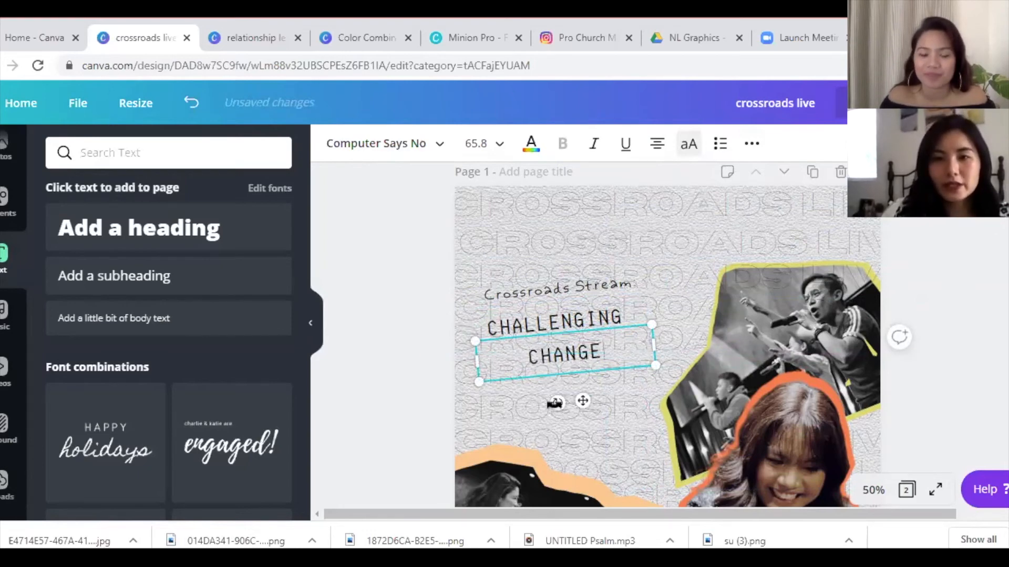
left_click_drag(554, 402, 550, 402)
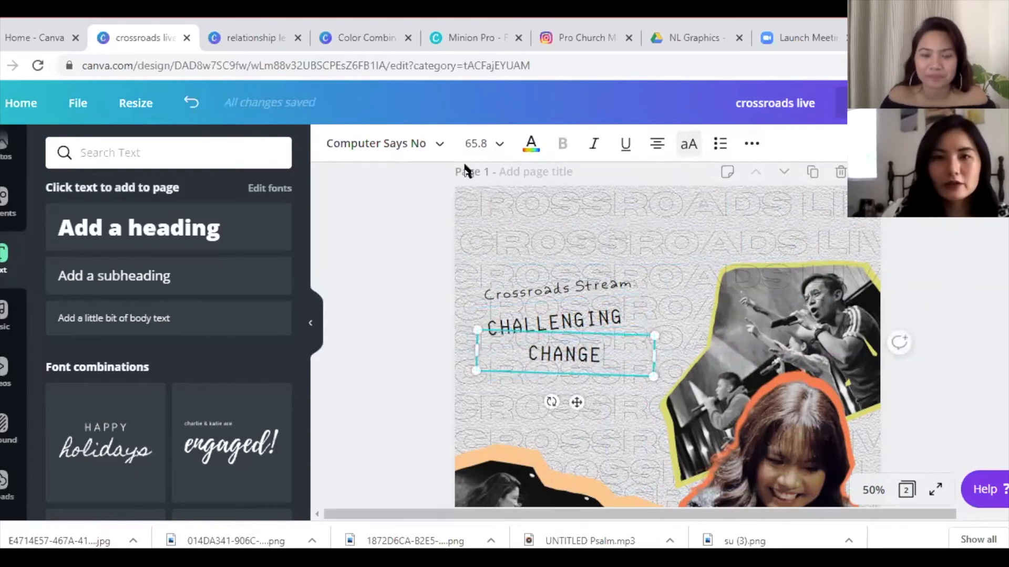
- Add a square from an Elements search for 'SQUARE' and flatten it into a strip
left_click(3, 221)
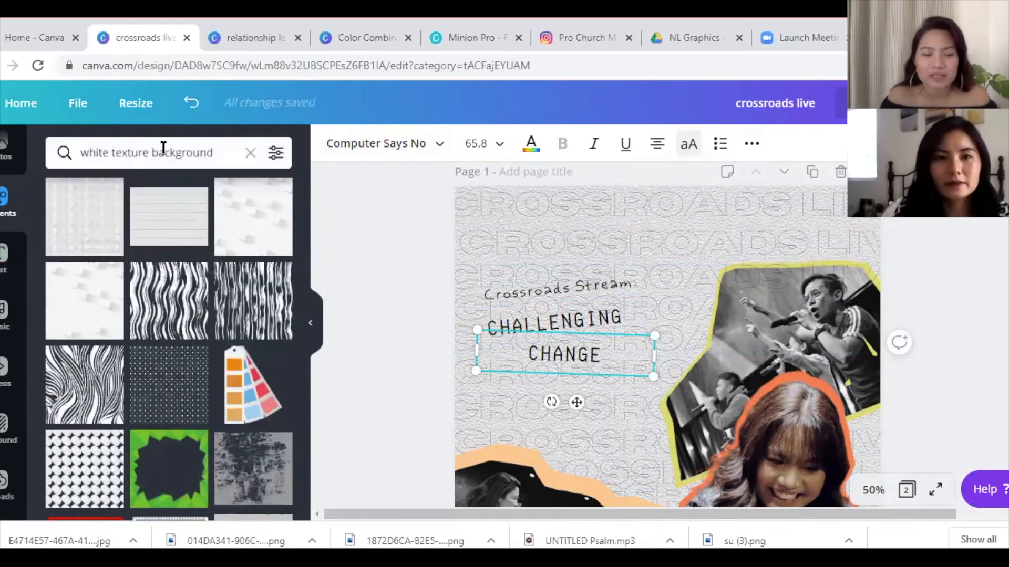
triple_click(195, 151)
type("SQUARE")
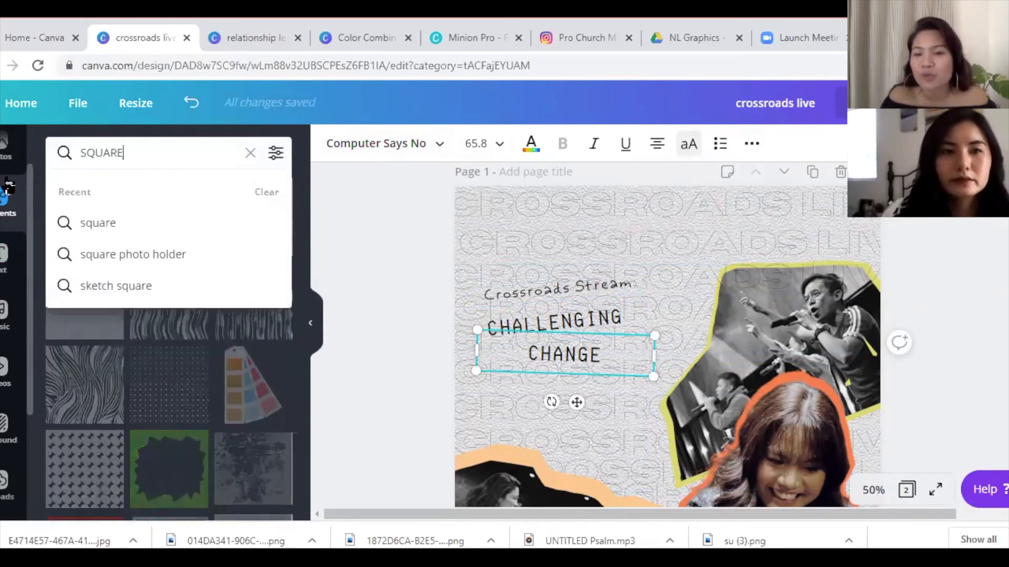
key("Return")
left_click(87, 231)
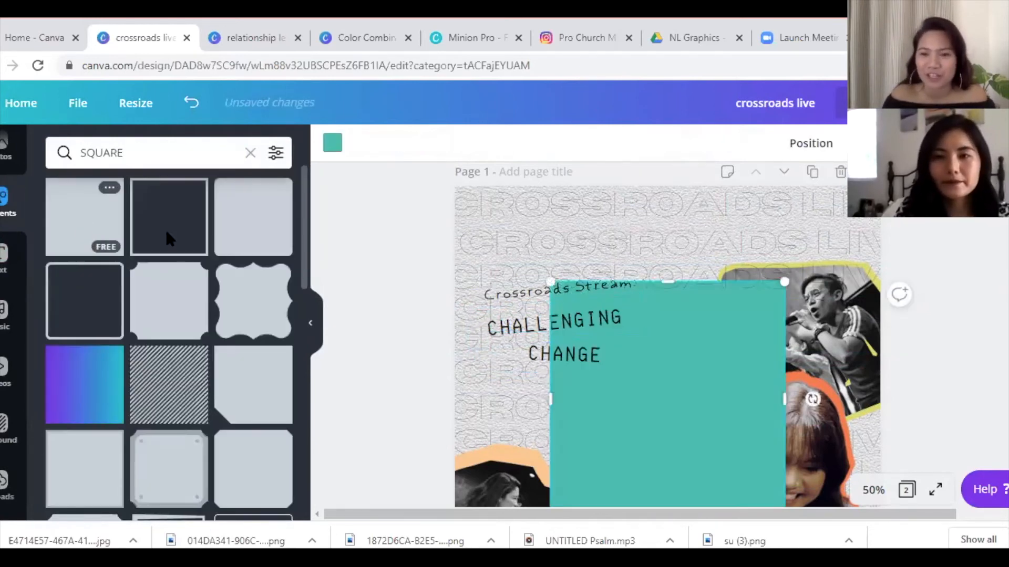
left_click_drag(631, 423, 607, 283)
- Undo the accidental background-text move and send the CROSSROADS LIVE text behind everything
key("ctrl+z")
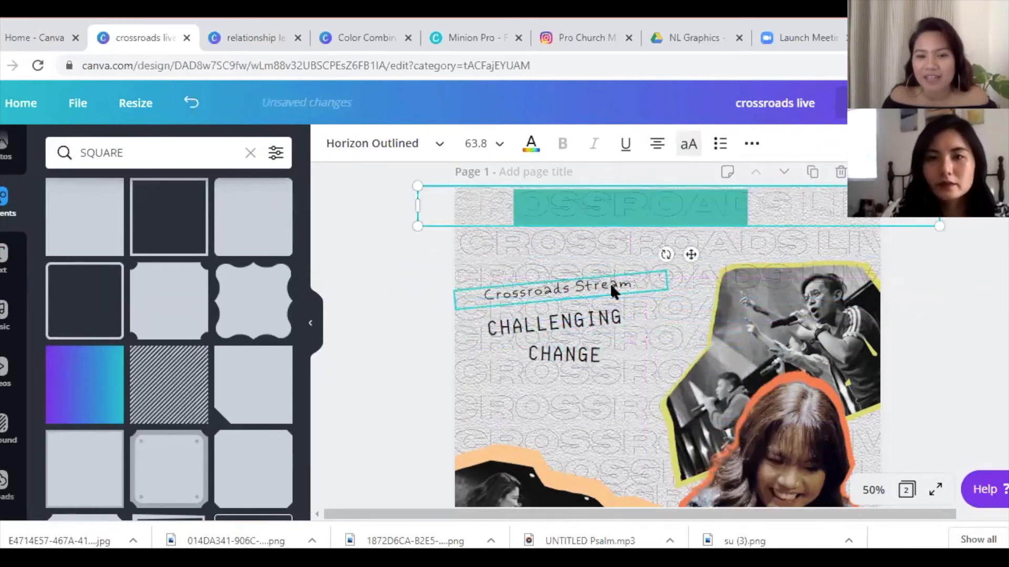
key("Escape")
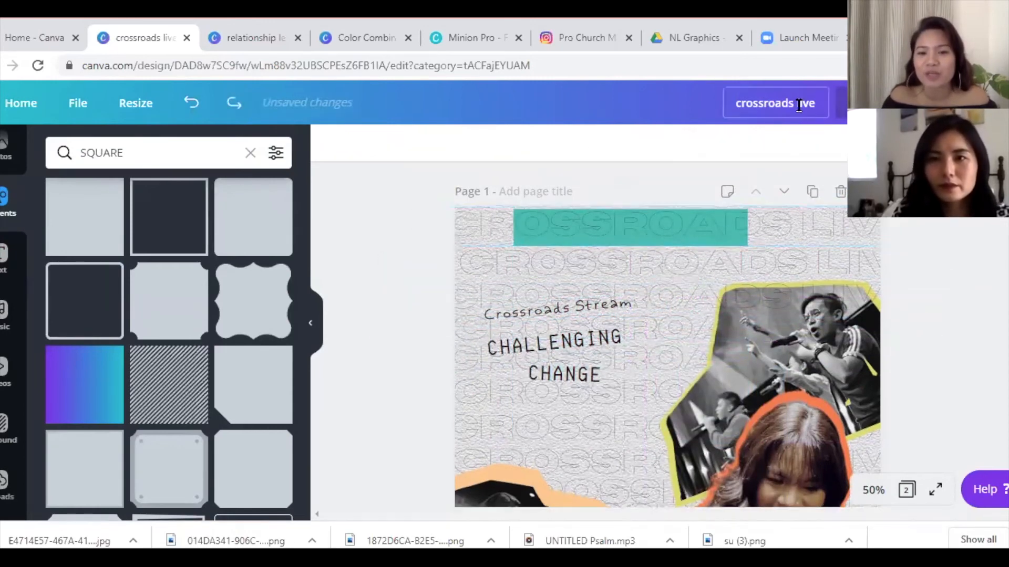
left_click(790, 227)
left_click(752, 144)
left_click(829, 223)
- Make the strip white, tilt it slightly, and size it to sit behind CHALLENGING
left_click_drag(564, 223, 525, 326)
left_click(332, 142)
left_click(141, 299)
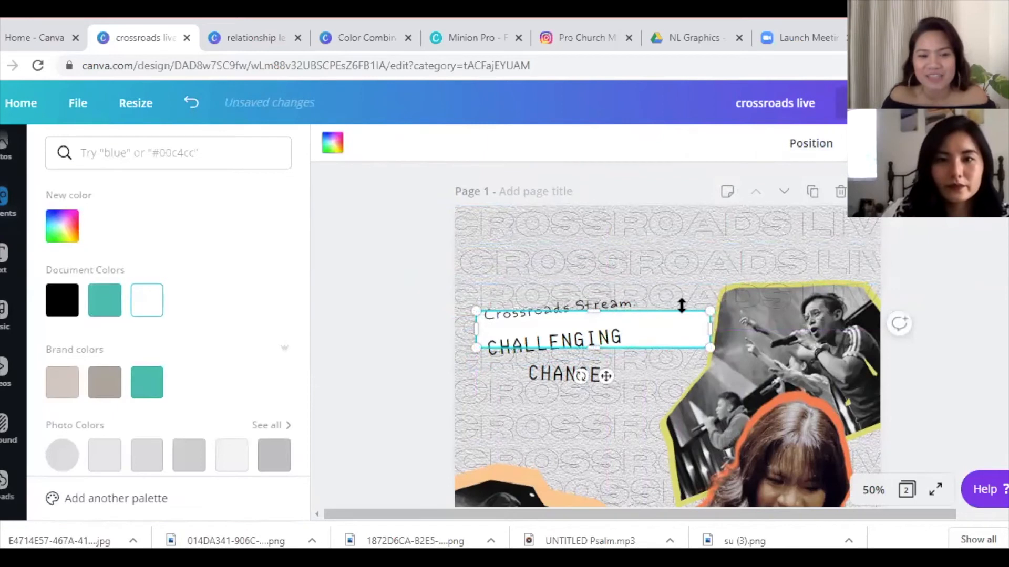
left_click_drag(708, 311, 636, 323)
left_click_drag(546, 376, 546, 388)
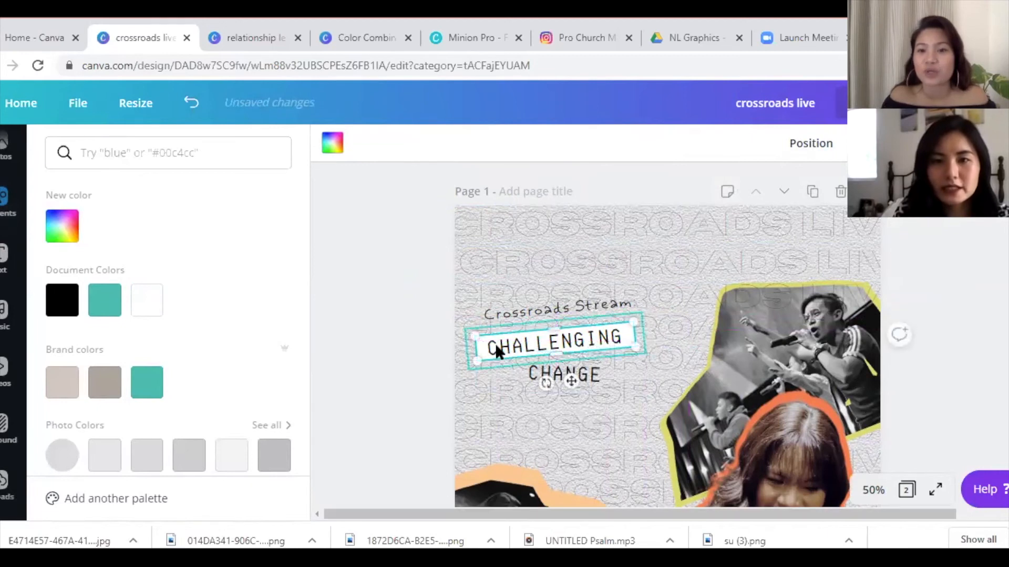
left_click_drag(479, 346, 484, 347)
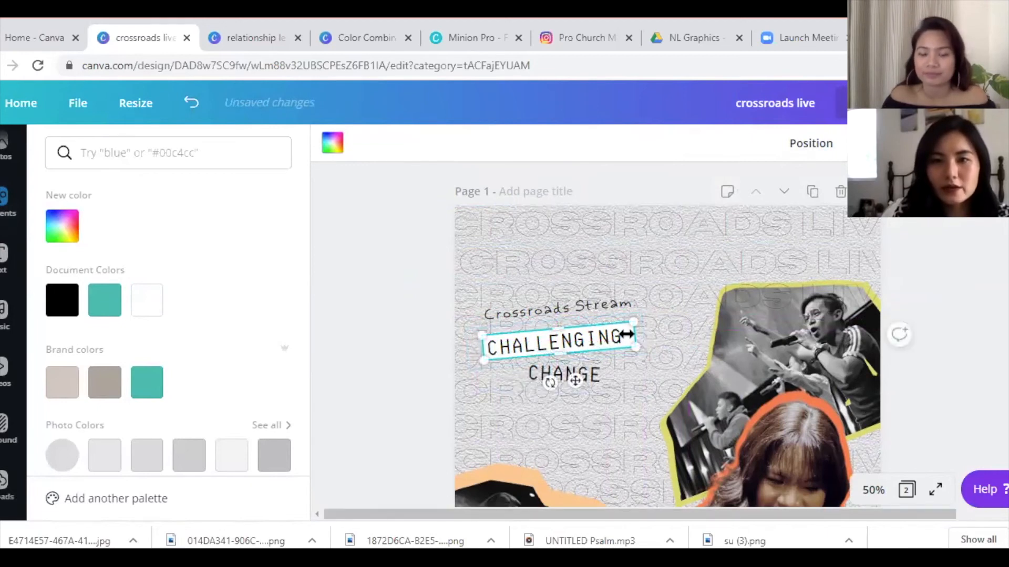
left_click_drag(629, 333, 626, 332)
- Place a white strip one layer behind CHANGE and narrow the CHANGE text box
left_click_drag(571, 381, 557, 427)
left_click(815, 141)
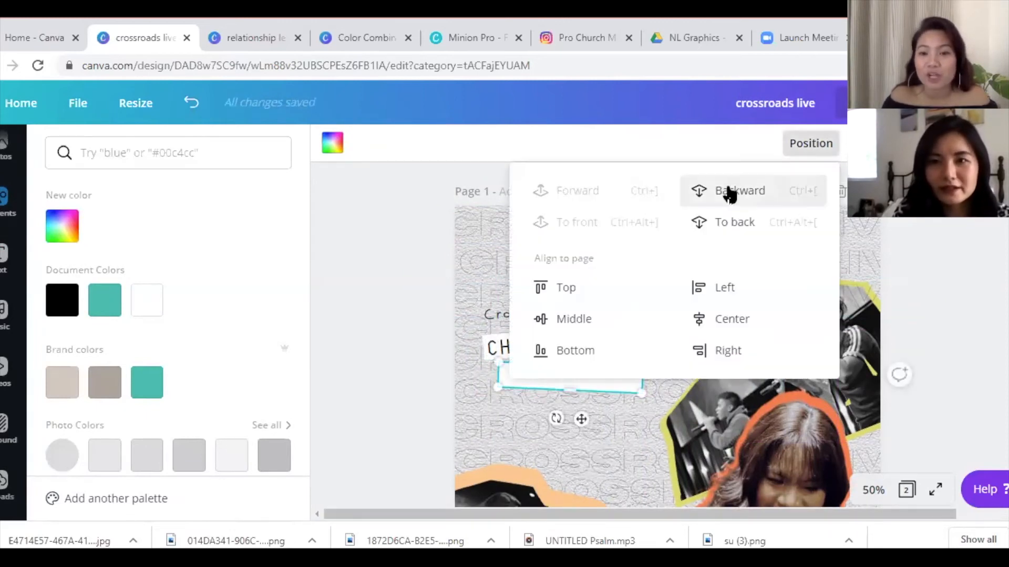
left_click(738, 189)
left_click(613, 417)
left_click(632, 381)
left_click_drag(634, 375, 526, 419)
left_click(633, 379)
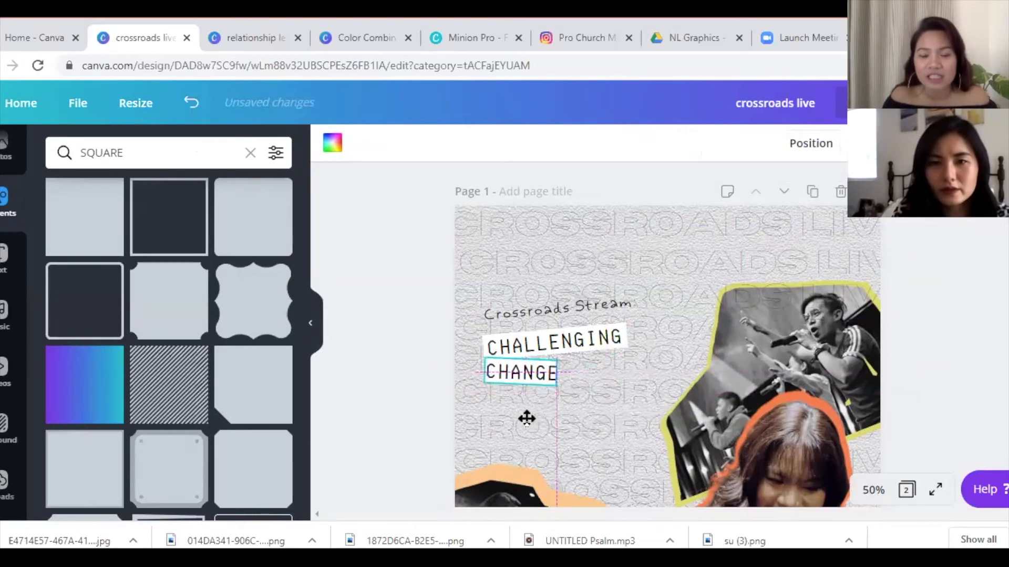
- Resize the white strip behind CHANGE and shift CHALLENGING up and to the right
left_click_drag(558, 376, 562, 376)
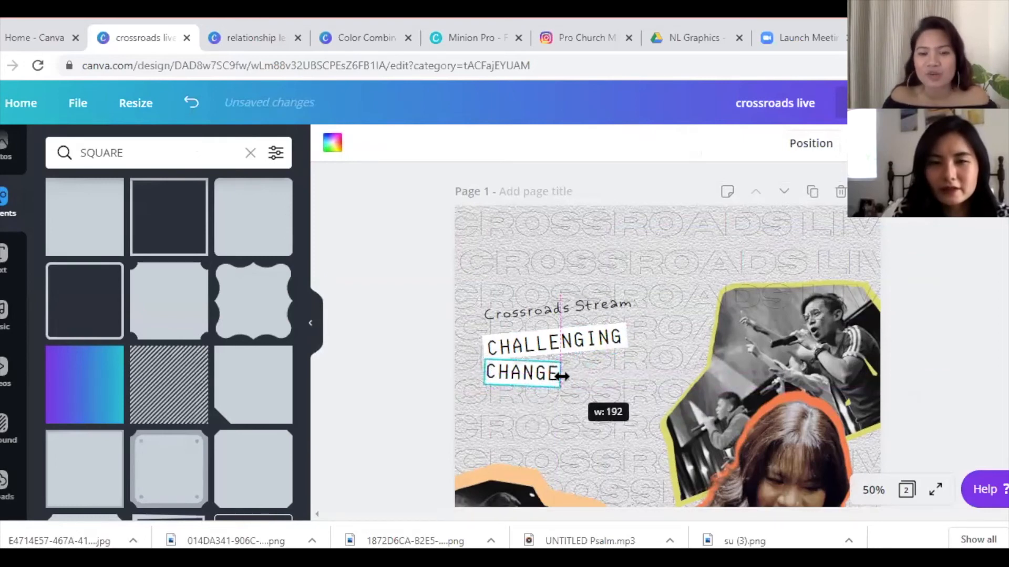
left_click_drag(522, 361, 522, 356)
left_click(624, 398)
mouse_move(599, 345)
left_mouse_down()
mouse_move(608, 327)
mouse_move(594, 300)
mouse_move(589, 335)
left_mouse_up()
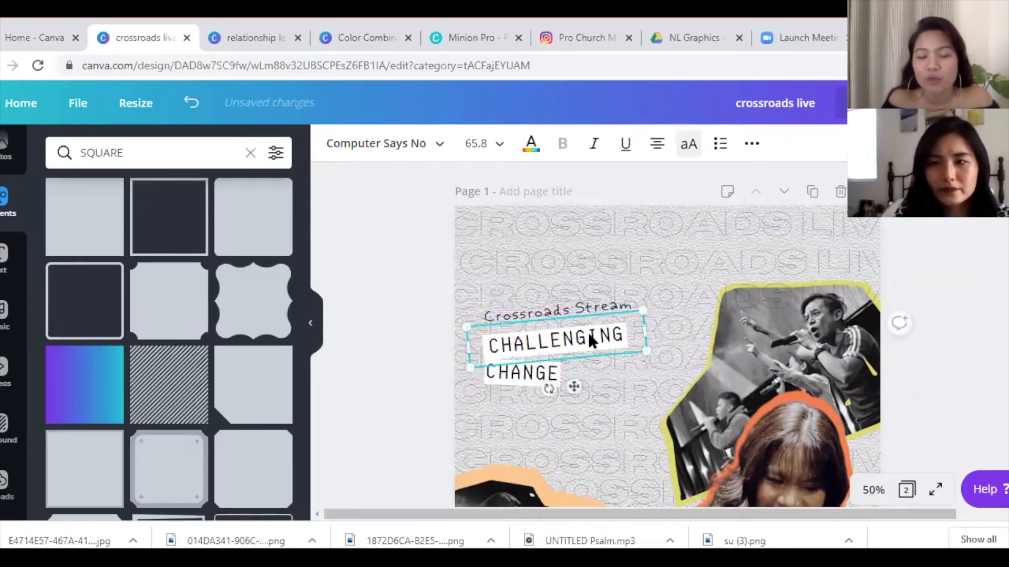
- Move CHANGE and its white strip to the right, and Crossroads Stream down and left
left_click(430, 379)
left_click_drag(548, 381, 599, 376)
left_click_drag(507, 372, 560, 375)
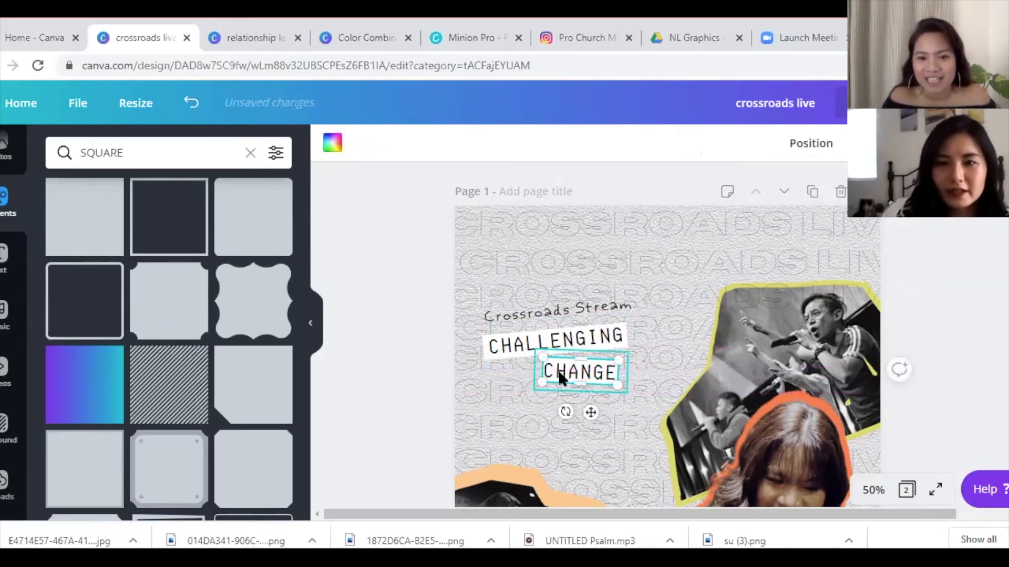
left_click_drag(531, 306, 528, 326)
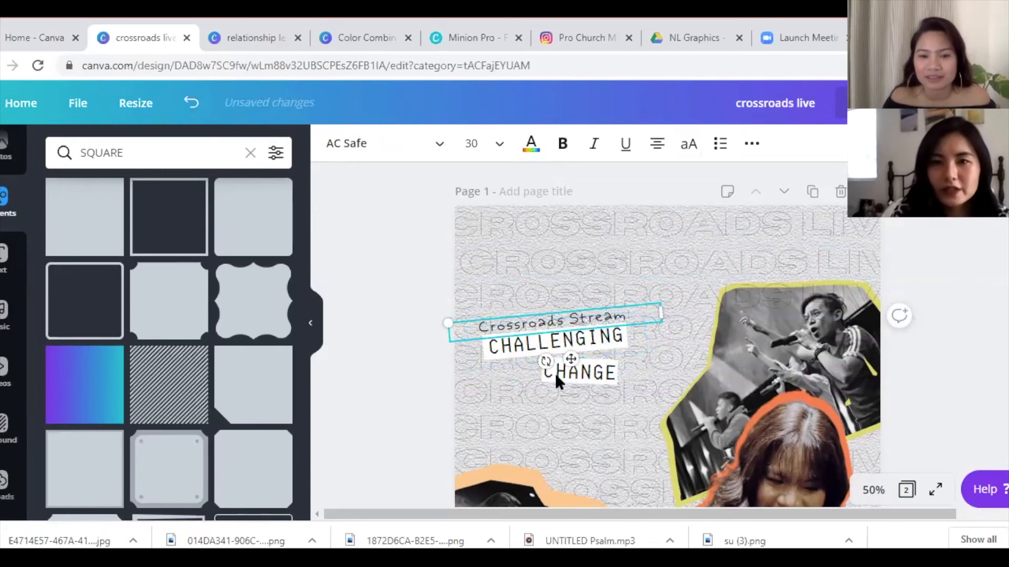
left_click(599, 370)
- Duplicate CHANGE below itself and retype it as the performer's first name at size 45
key("ctrl+d")
left_click_drag(589, 398, 559, 421)
double_click(558, 420)
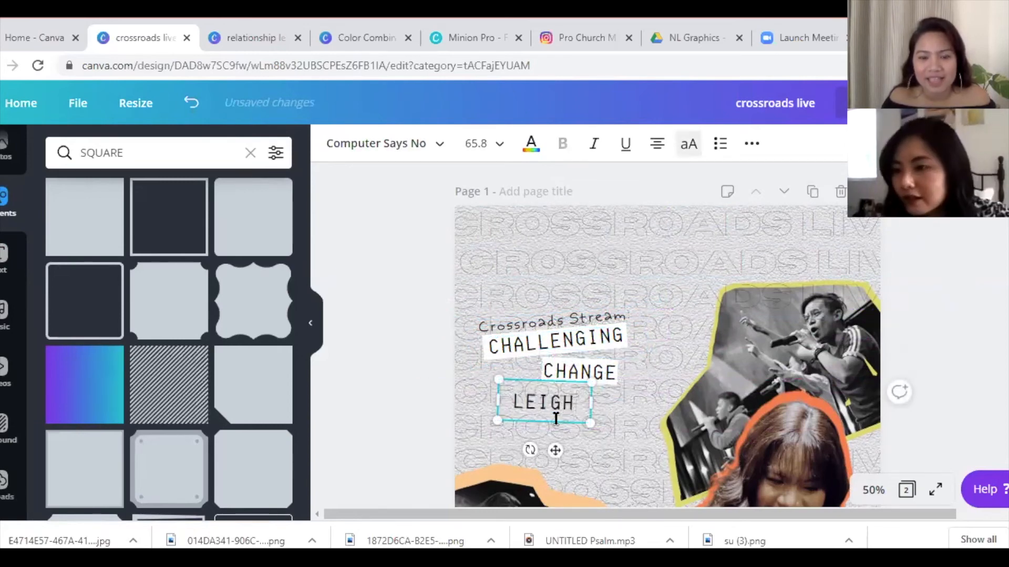
left_click(486, 146)
type("45")
key("Return")
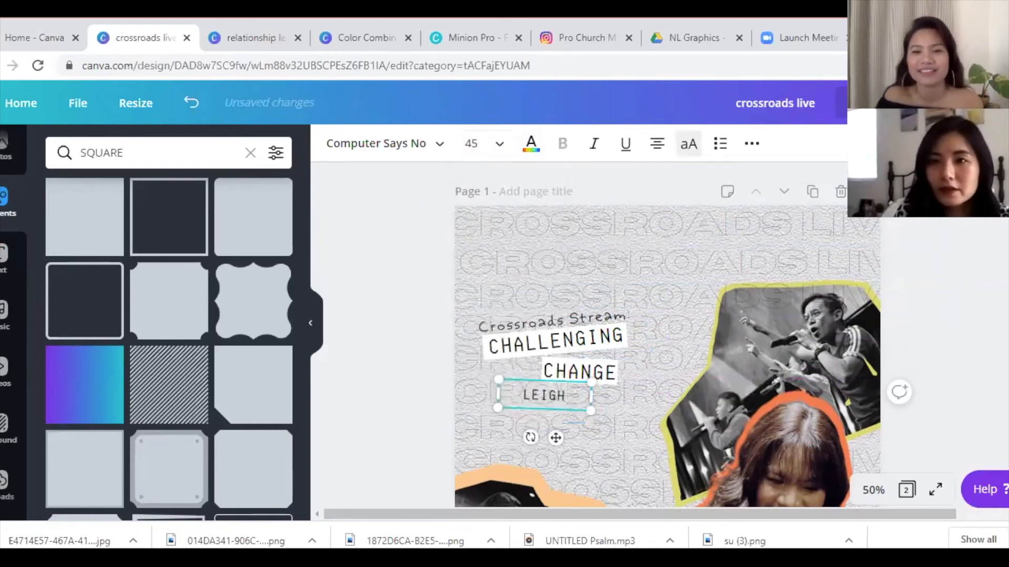
- Duplicate the first-name word twice and retype the copies as the remaining two name parts
key("ctrl+d")
left_click_drag(566, 409, 621, 408)
double_click(620, 407)
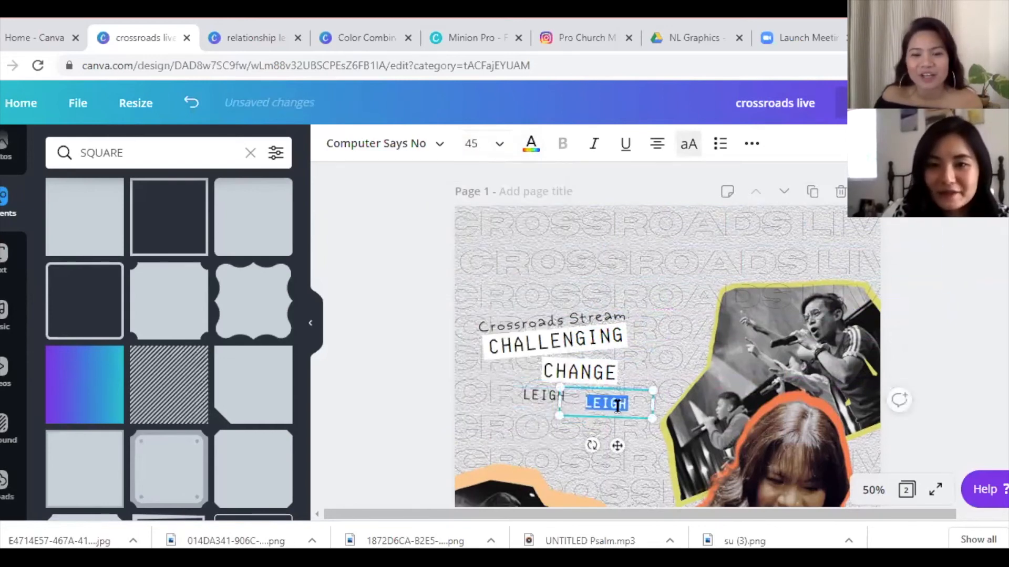
key("ctrl+d")
left_click_drag(615, 424, 658, 374)
double_click(654, 373)
- Arrange the three name words side by side beneath CHANGE
left_click_drag(552, 394, 527, 400)
left_click(618, 412, "shift")
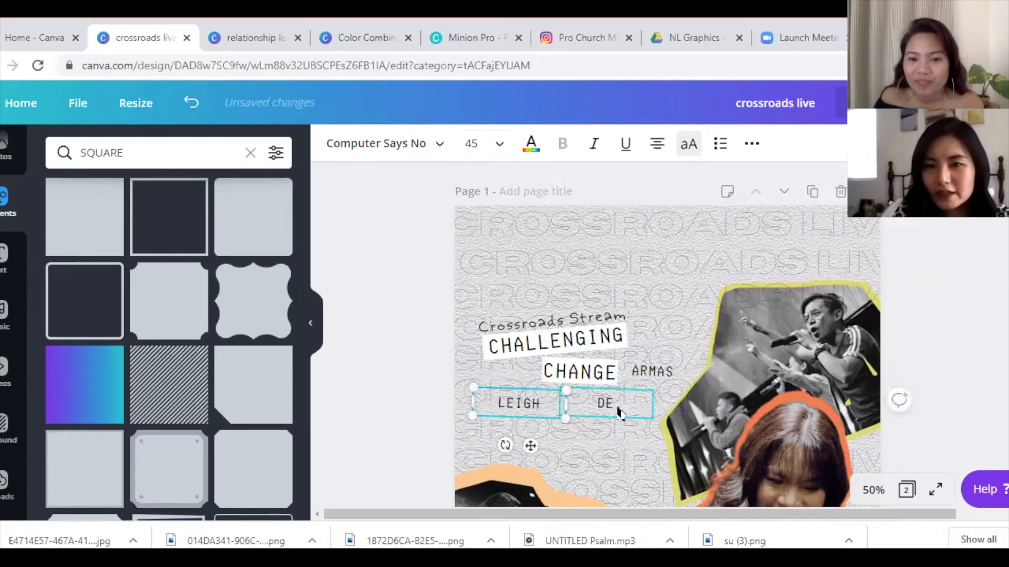
left_click_drag(629, 411, 611, 405)
- Tilt the name words individually, the first about 8° and the last to -12°
left_click(504, 407)
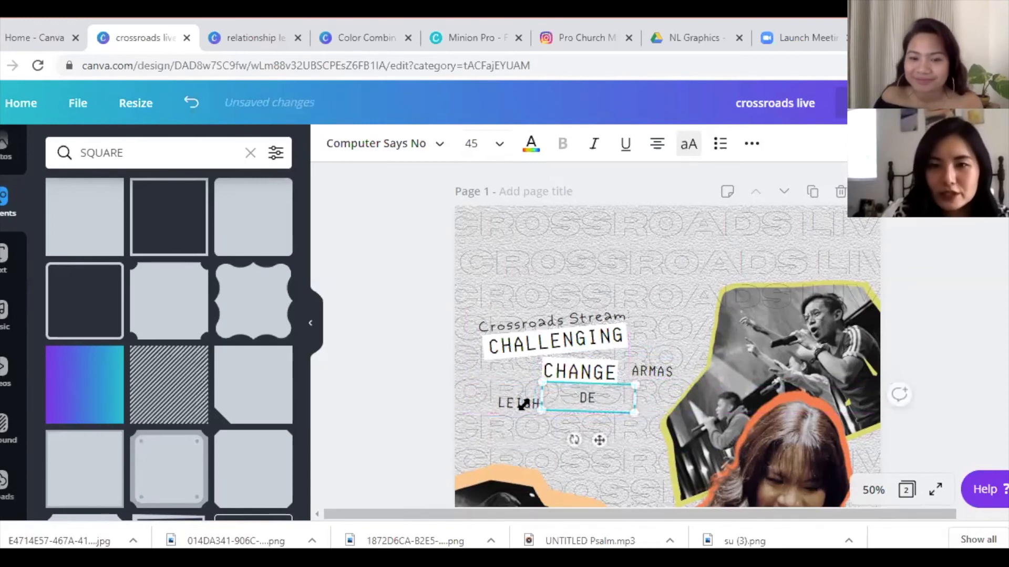
left_click_drag(502, 445, 585, 442)
left_click(613, 403)
left_click(657, 371)
left_click_drag(633, 414, 633, 441)
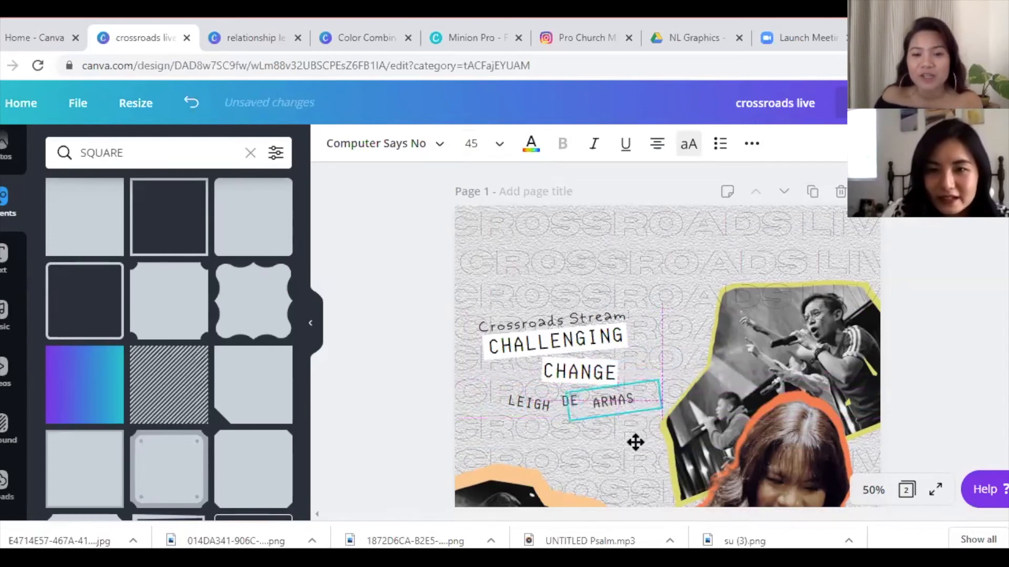
- Add a square shape and colour it yellow
left_click(58, 238)
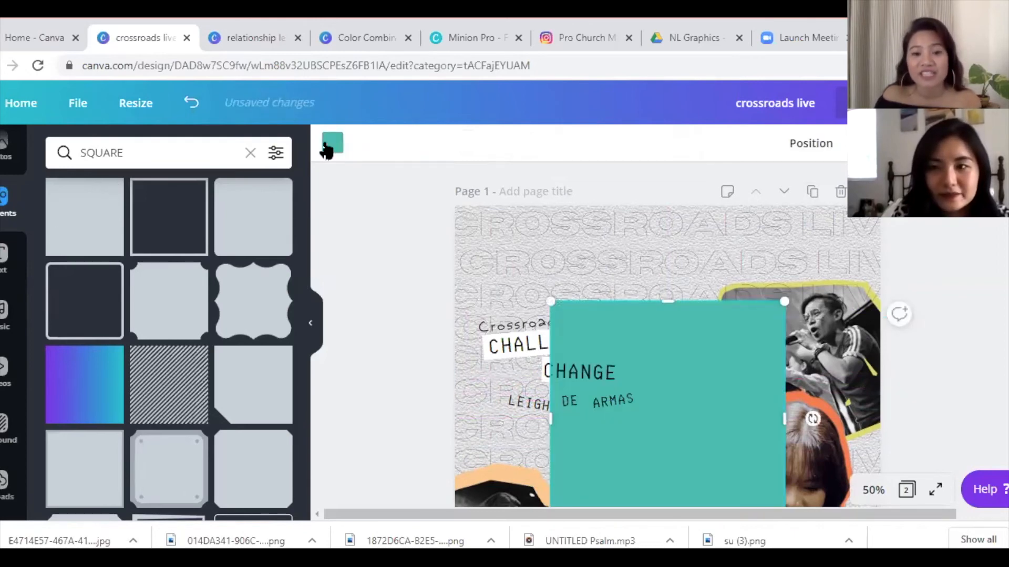
left_click(327, 148)
left_click(215, 153)
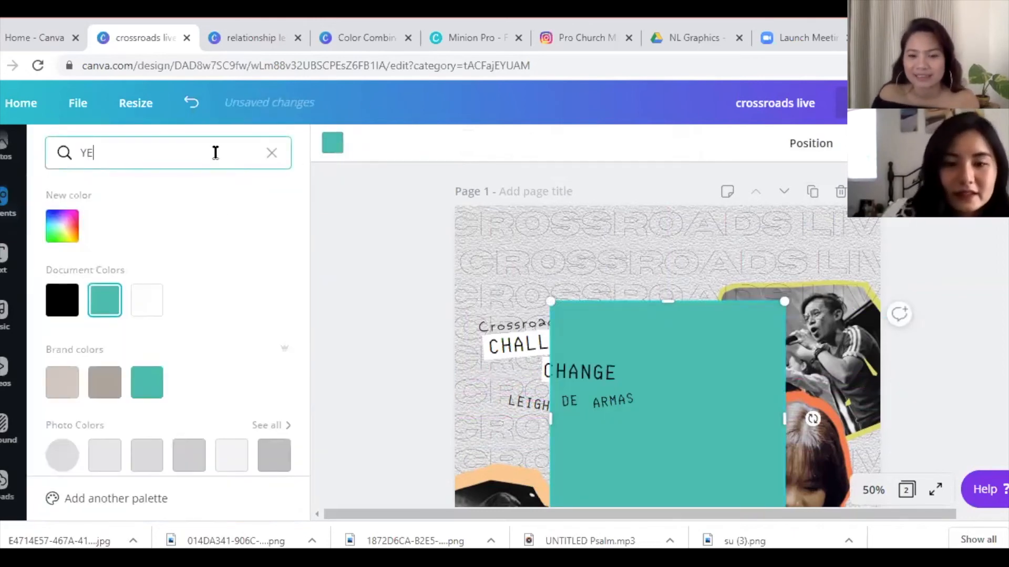
key("Return")
left_click(62, 299)
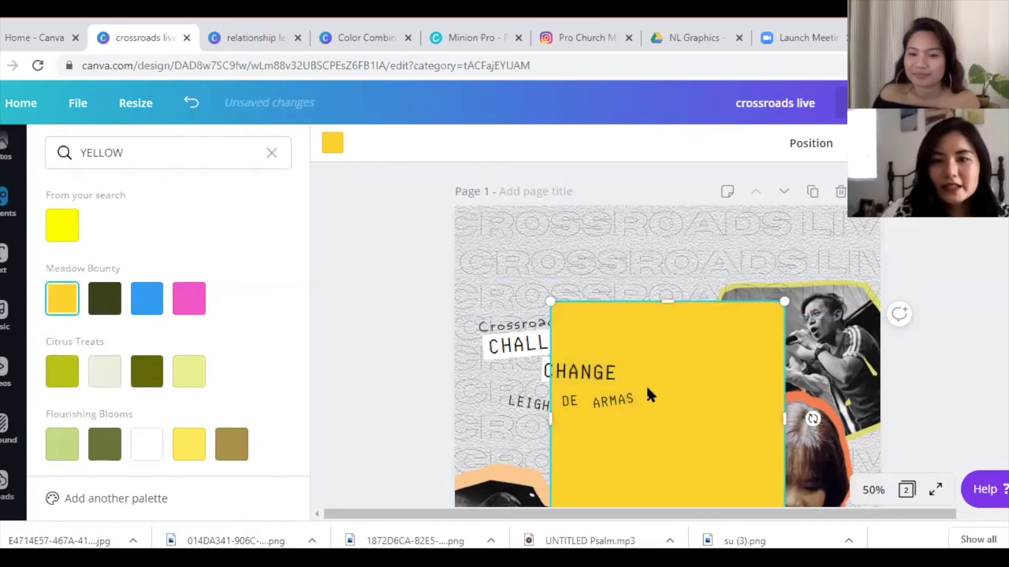
- Move the yellow square over the name, shrink it, tilt it past 21° and shorten it to fit
left_click_drag(755, 425, 716, 326)
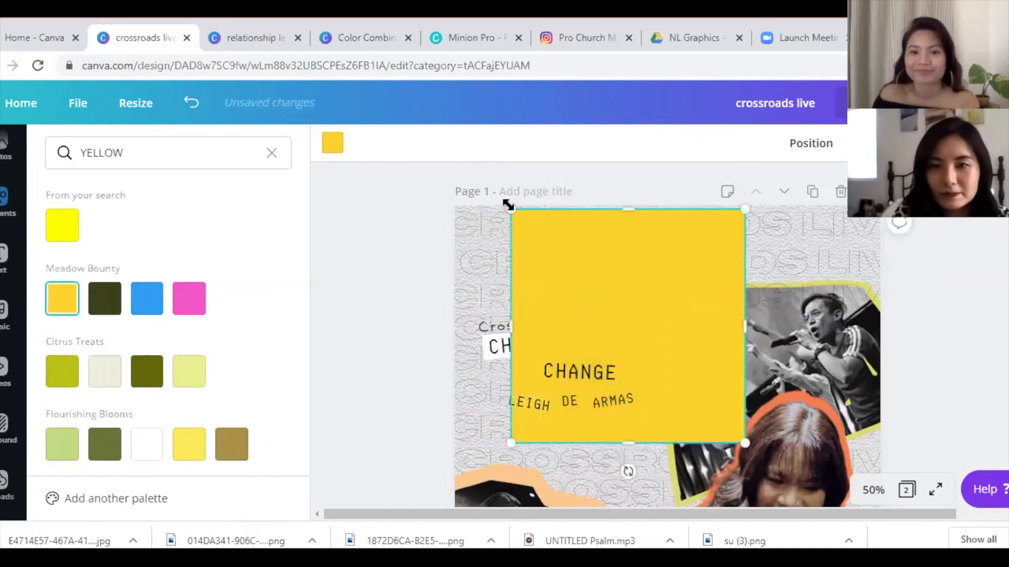
left_click_drag(538, 243, 539, 415)
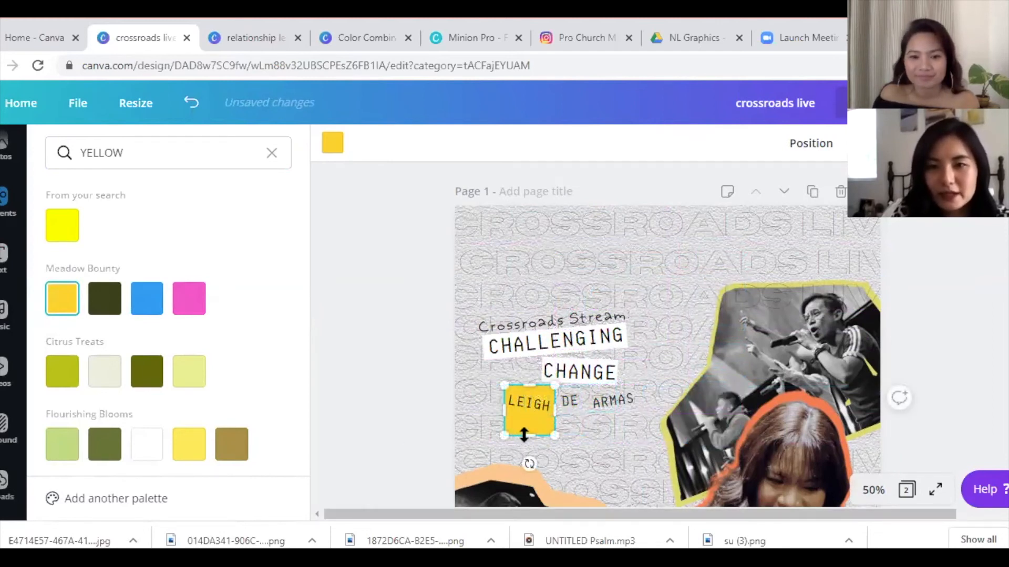
left_click_drag(529, 463, 503, 474)
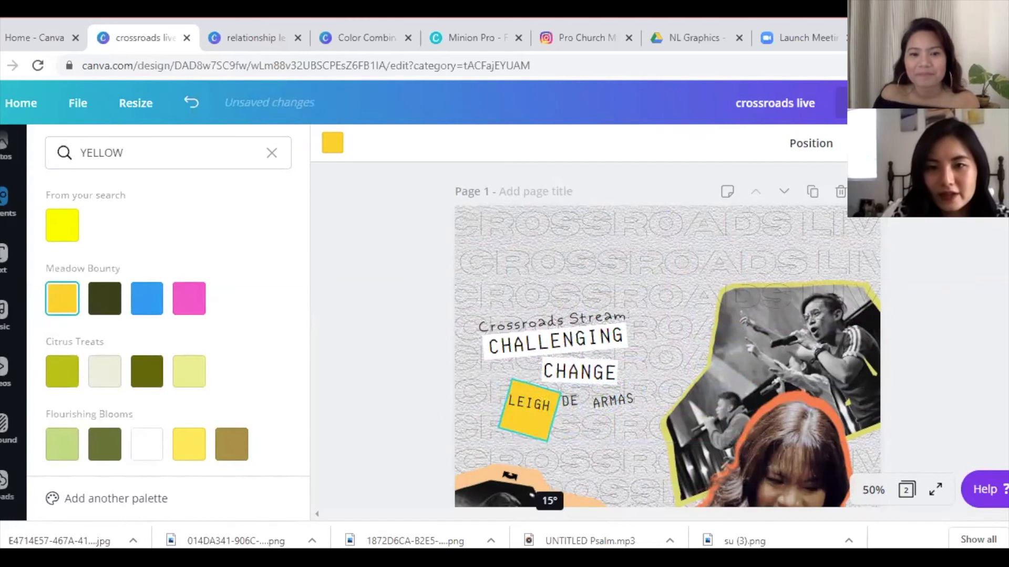
left_click_drag(519, 481, 515, 481)
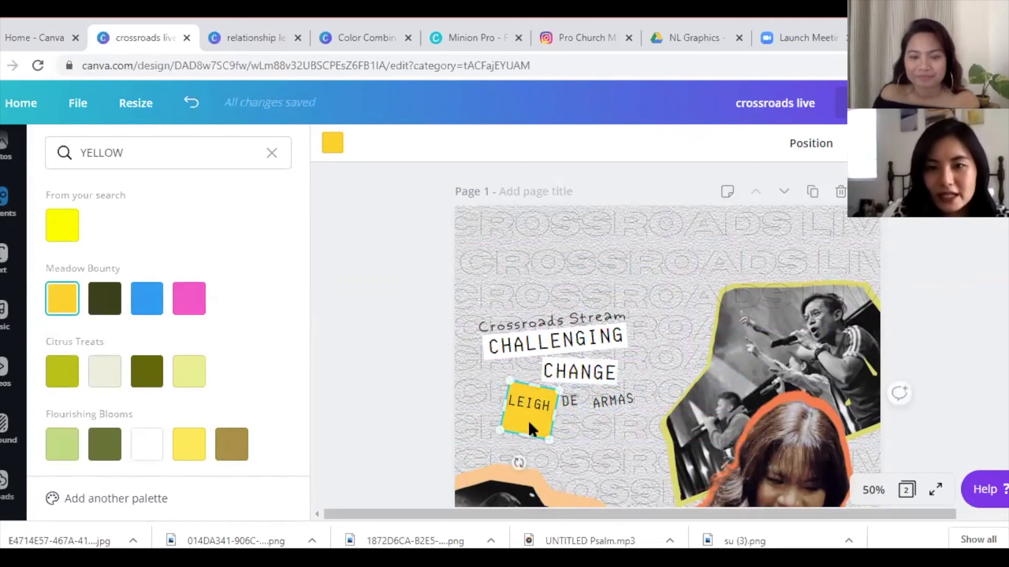
left_click_drag(521, 433, 530, 410)
- Select the first-name text sitting over the yellow label
left_click(532, 407)
left_click(512, 410)
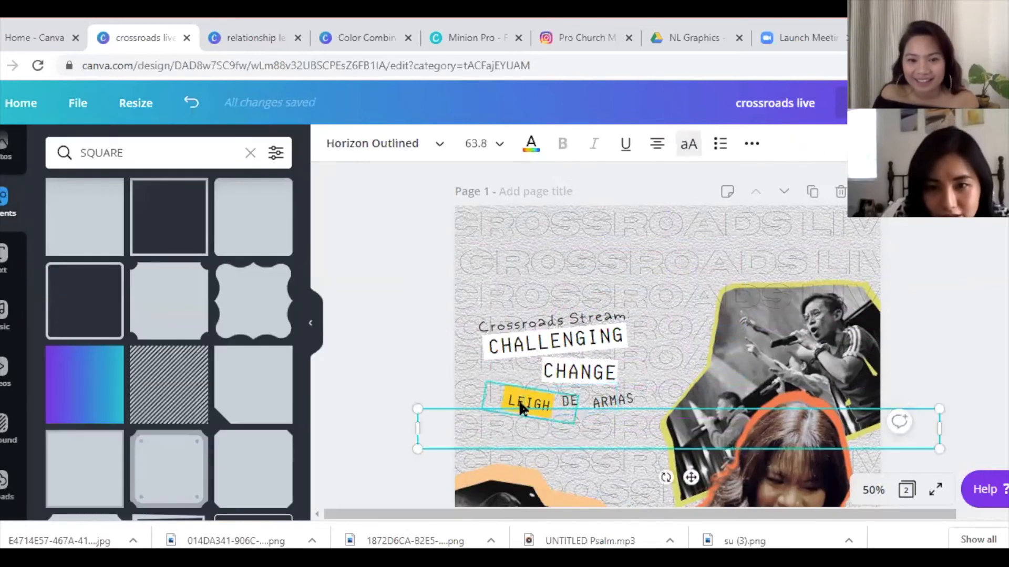
left_click(520, 406)
left_click(531, 409)
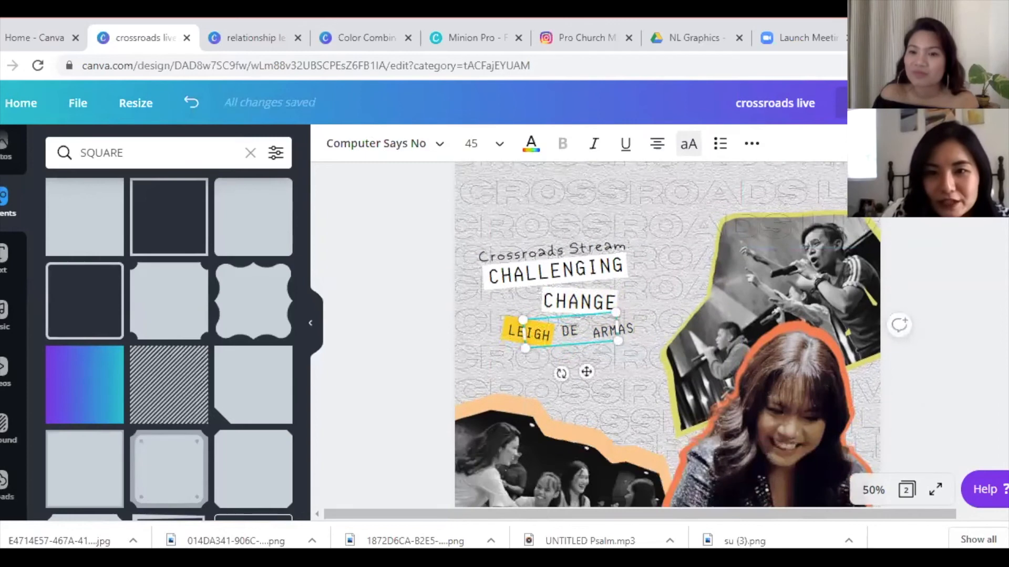
scroll(538, 263, "down", 5)
left_click(511, 182)
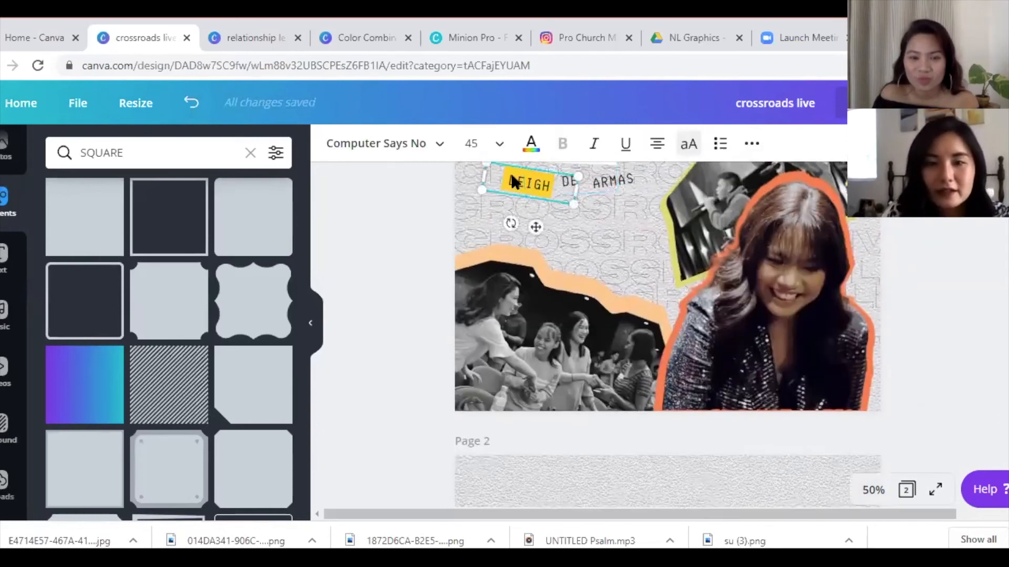
left_click(585, 482)
left_click(537, 198)
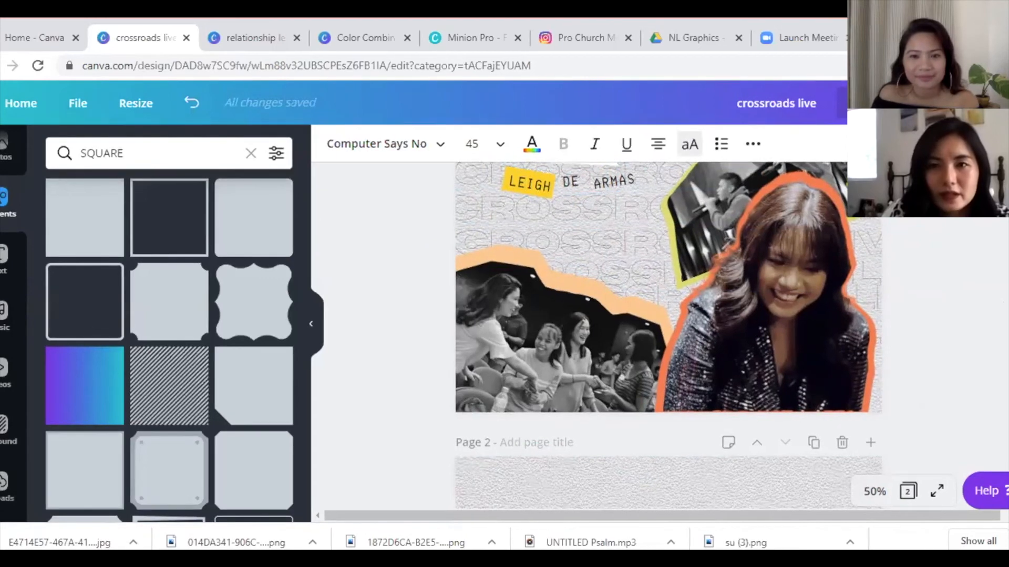
scroll(525, 396, "up", 5)
left_click(525, 399)
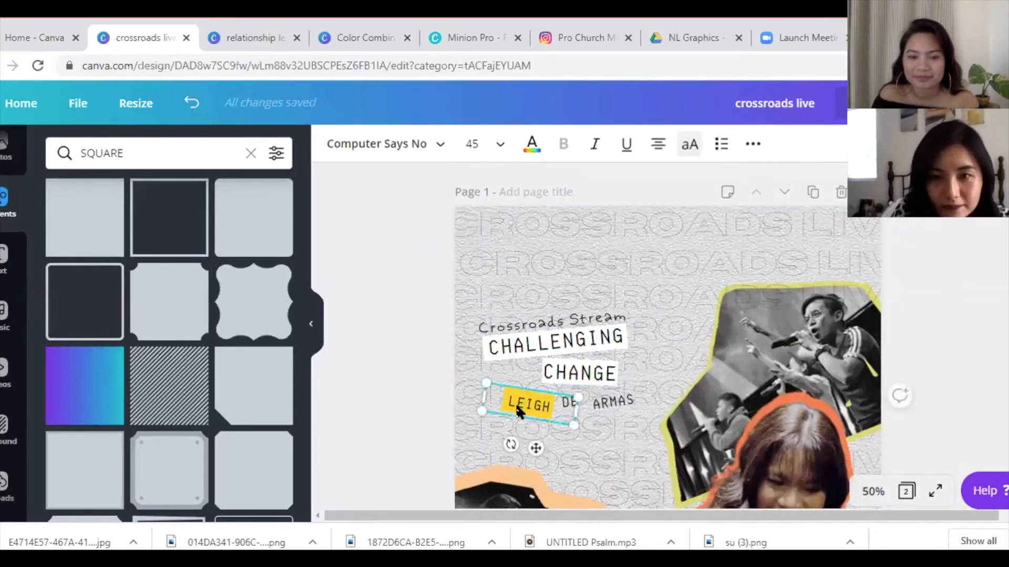
- Tilt the name text to 12° and rotate the yellow block to match at 12°
left_click_drag(508, 442, 490, 436)
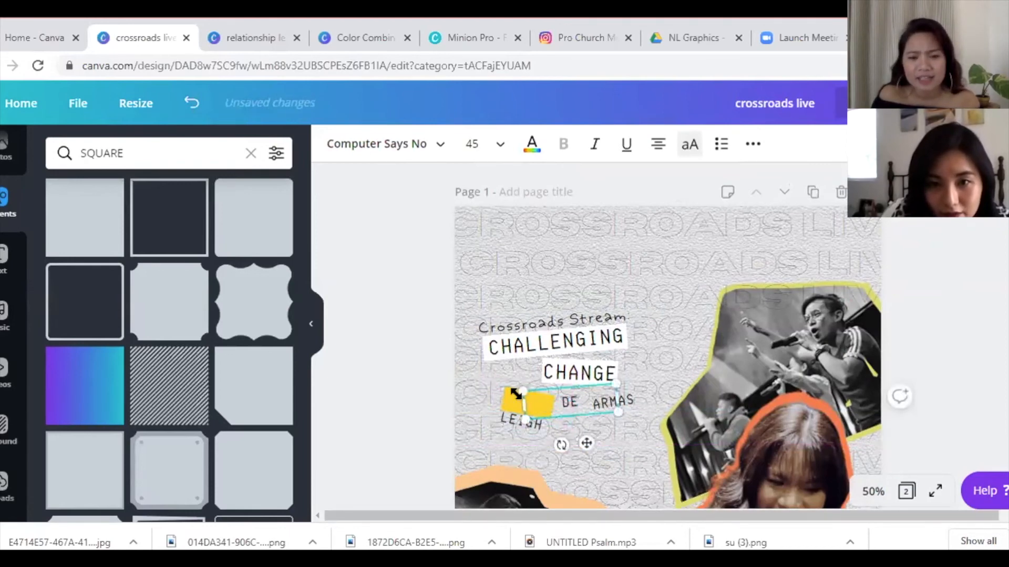
left_click(501, 269)
left_click(517, 398)
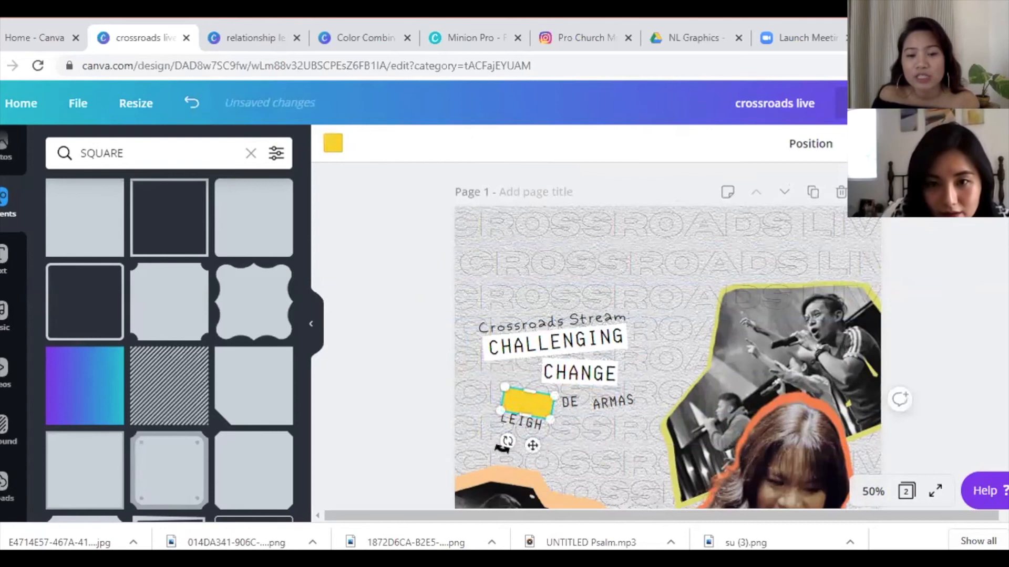
left_click_drag(503, 440, 502, 439)
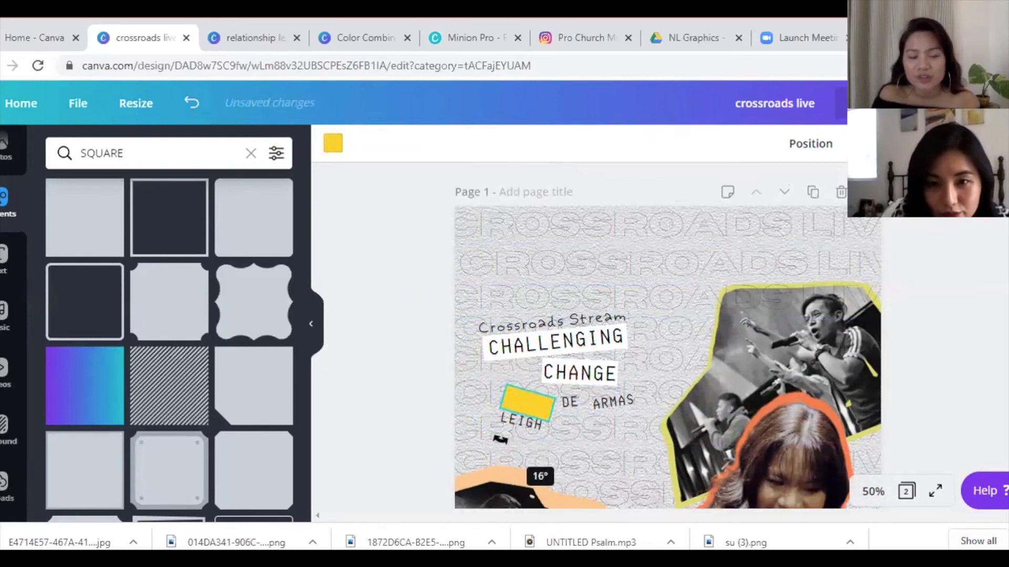
left_click_drag(503, 441, 528, 407)
left_click(526, 446)
left_click(525, 418)
left_click(591, 471)
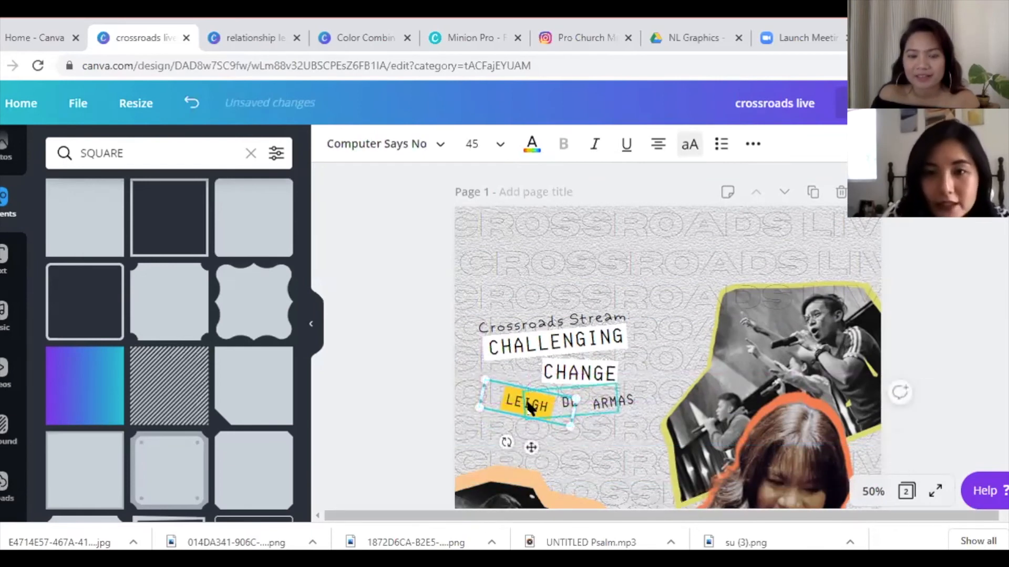
- Separate the first-name word and move it off the yellow block
left_click(476, 434)
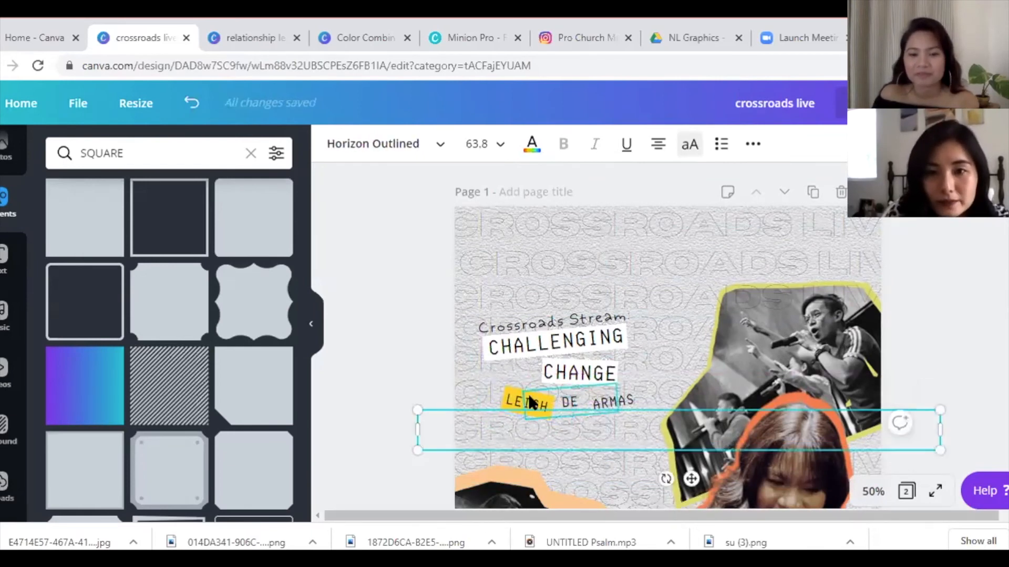
left_click(521, 414)
key("ctrl+v")
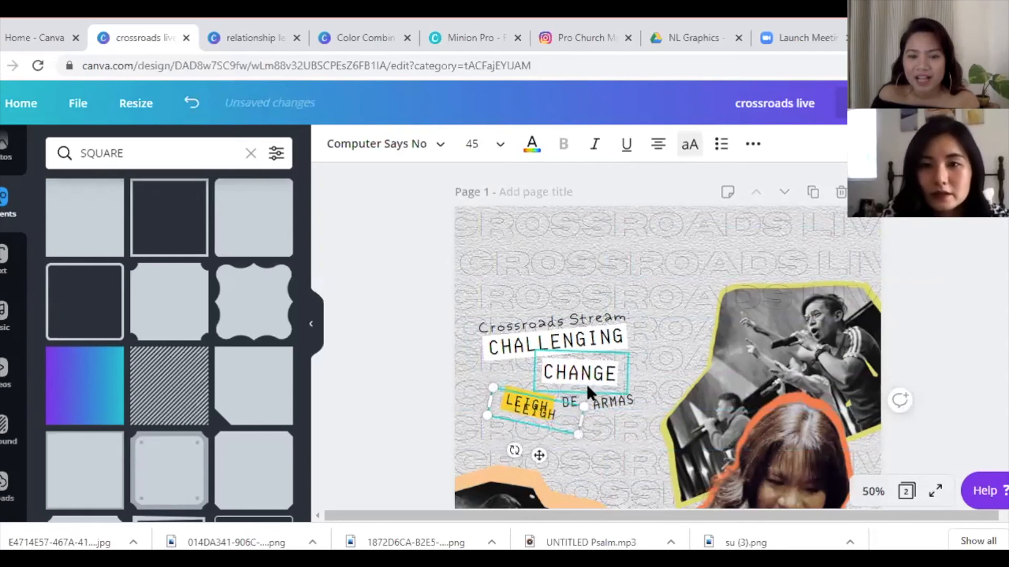
left_click_drag(546, 414, 567, 455)
key("Delete")
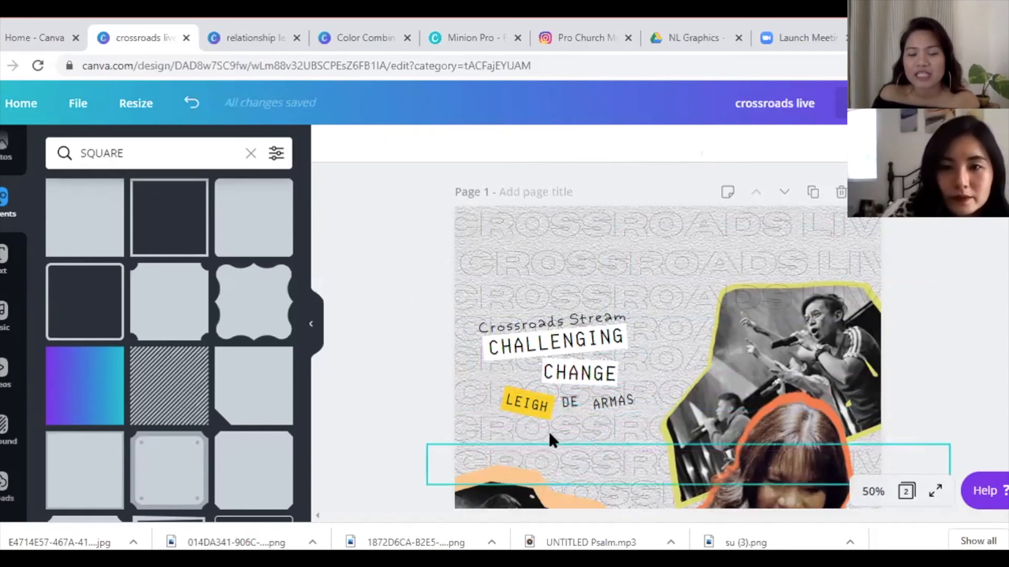
left_click_drag(520, 401, 577, 399)
- Move, tilt and resize the yellow block to back the second and third name words
left_click(514, 405)
left_click_drag(550, 439, 559, 439)
left_click_drag(544, 392, 550, 394)
left_click_drag(591, 438, 632, 438)
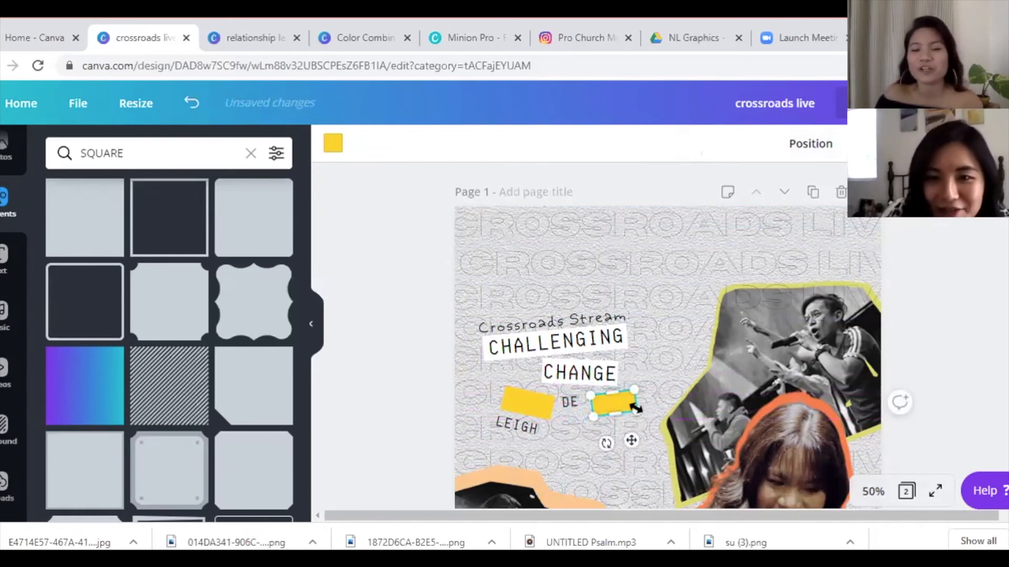
left_click_drag(639, 408, 638, 408)
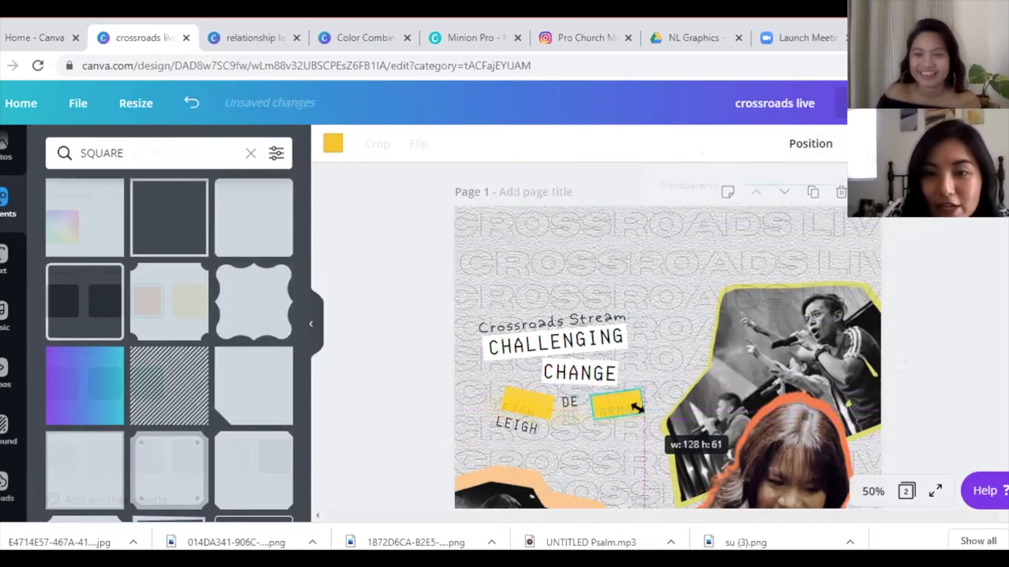
- Lower the transparency of the orange FB Live note beside CHANGE
mouse_move(840, 187)
left_mouse_down()
mouse_move(799, 188)
mouse_move(829, 188)
left_mouse_up()
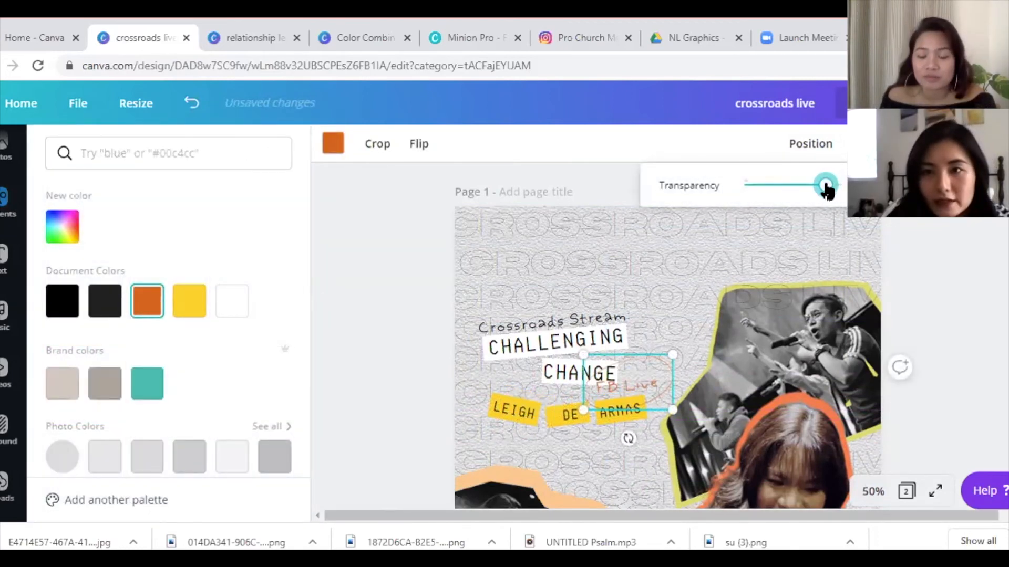
left_click(928, 283)
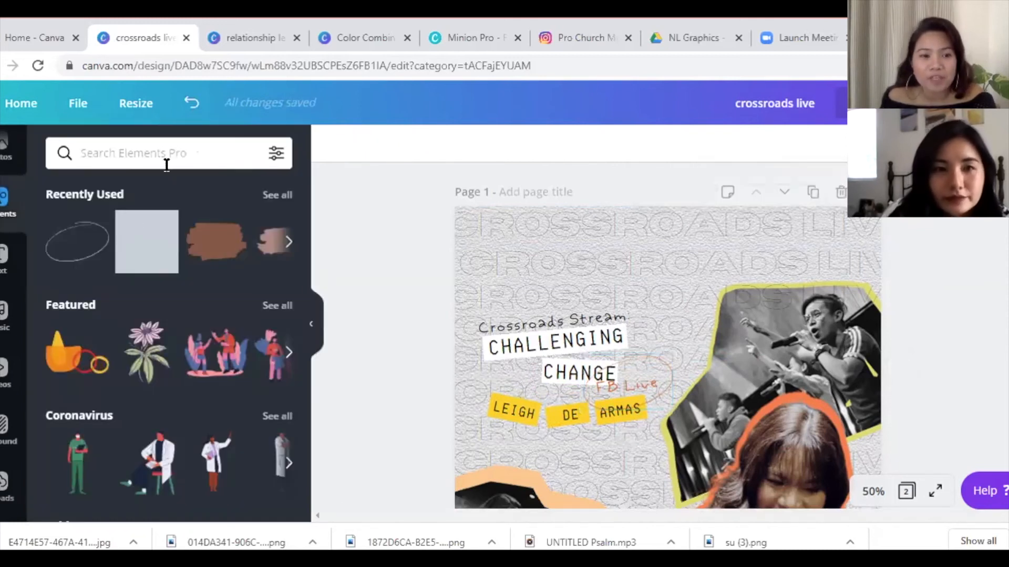
left_click(164, 158)
- Search the elements library for 'doodle lines' and browse the results
type("doodle lines")
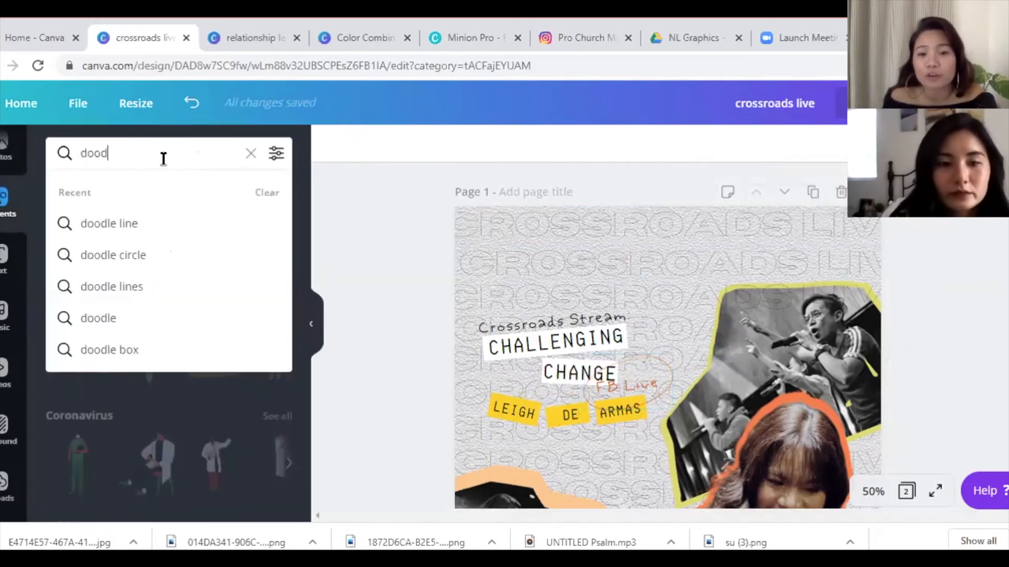
key("Return")
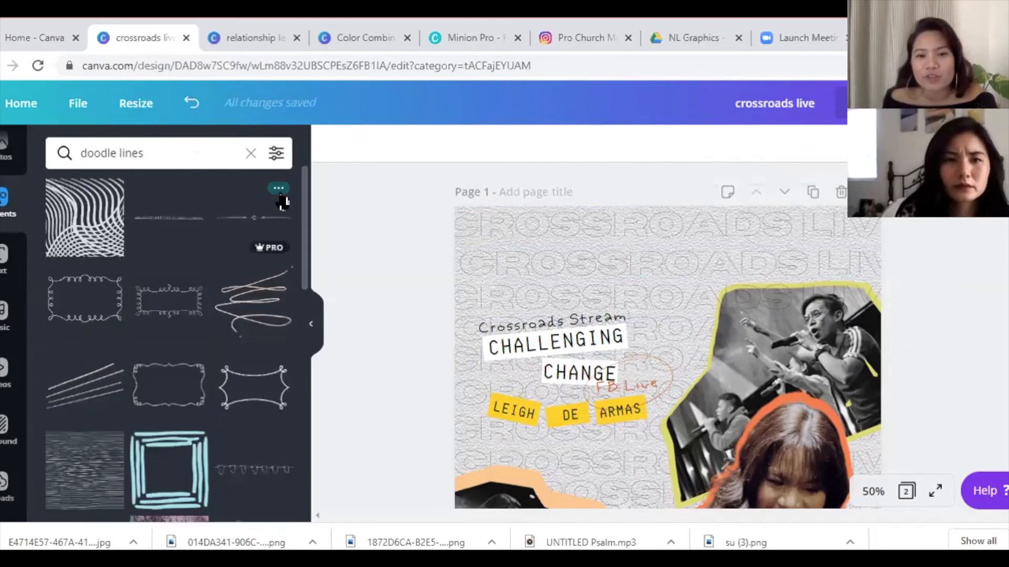
scroll(302, 221, "down", 2)
left_click_drag(304, 221, 311, 450)
scroll(294, 506, "down", 3)
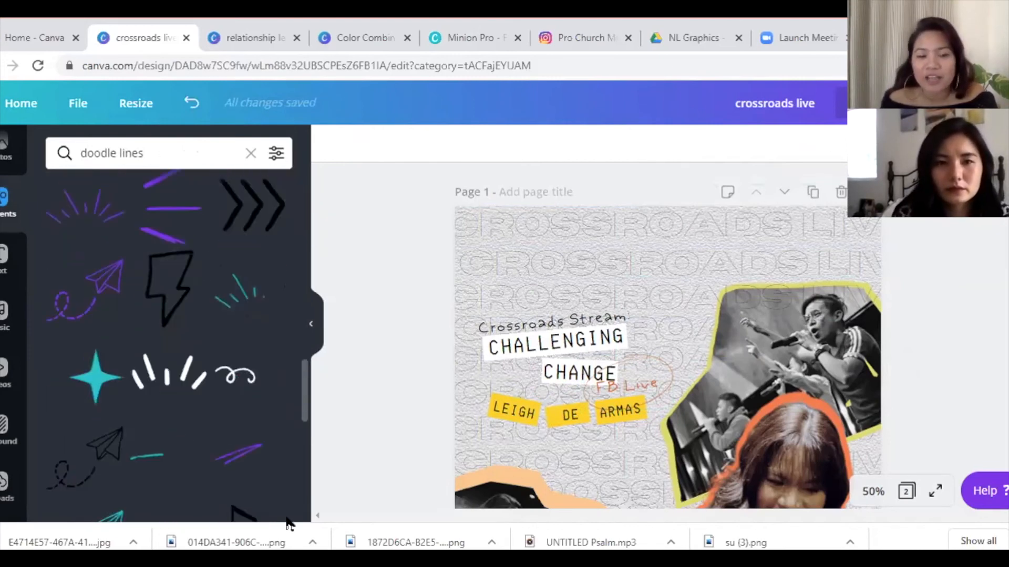
mouse_move(307, 388)
left_mouse_down()
mouse_move(314, 471)
mouse_move(303, 535)
left_mouse_up()
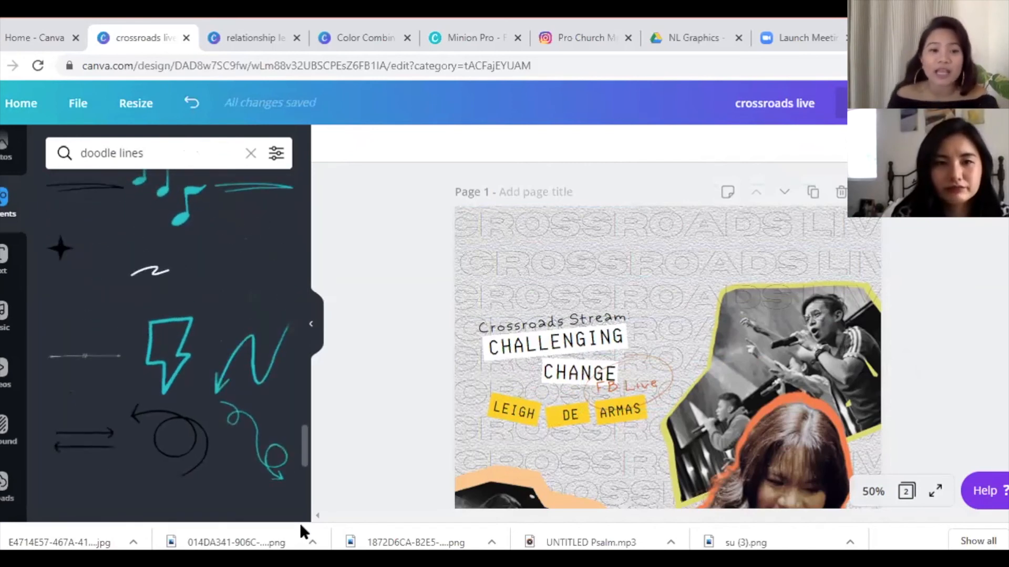
- Duplicate the Crossroads Stream script heading
scroll(667, 337, "down", 3)
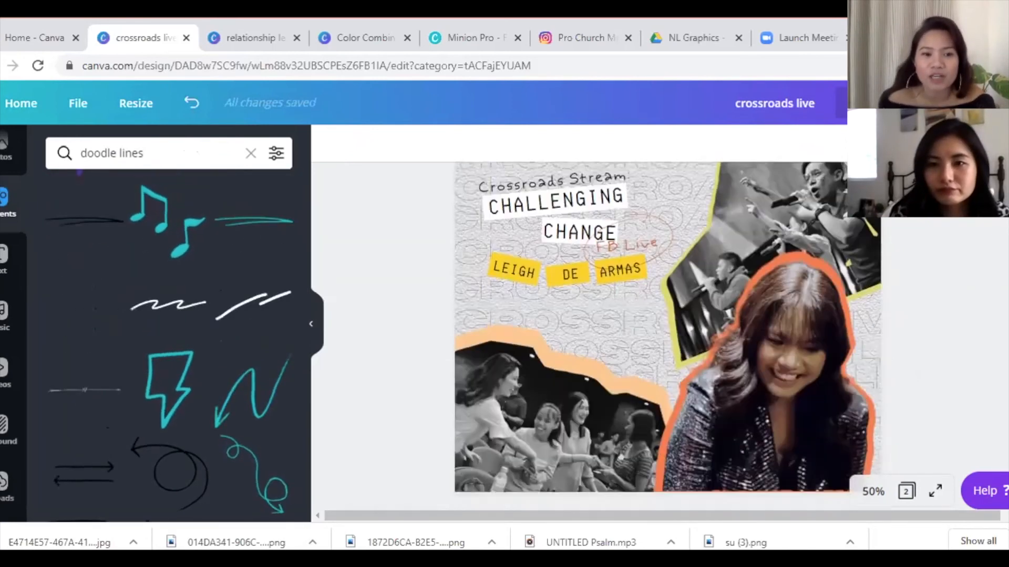
scroll(667, 336, "up", 1)
left_click(608, 180)
key("ctrl+d")
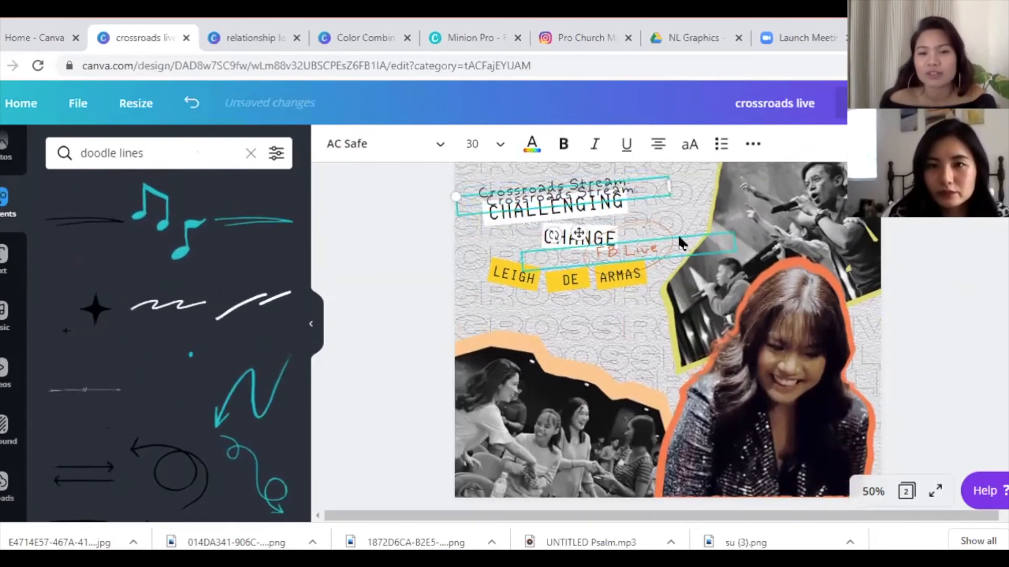
- Move the copy over the woman's photo, make it white, retype it as MAY 8 at size 39.2
left_click_drag(641, 195, 823, 460)
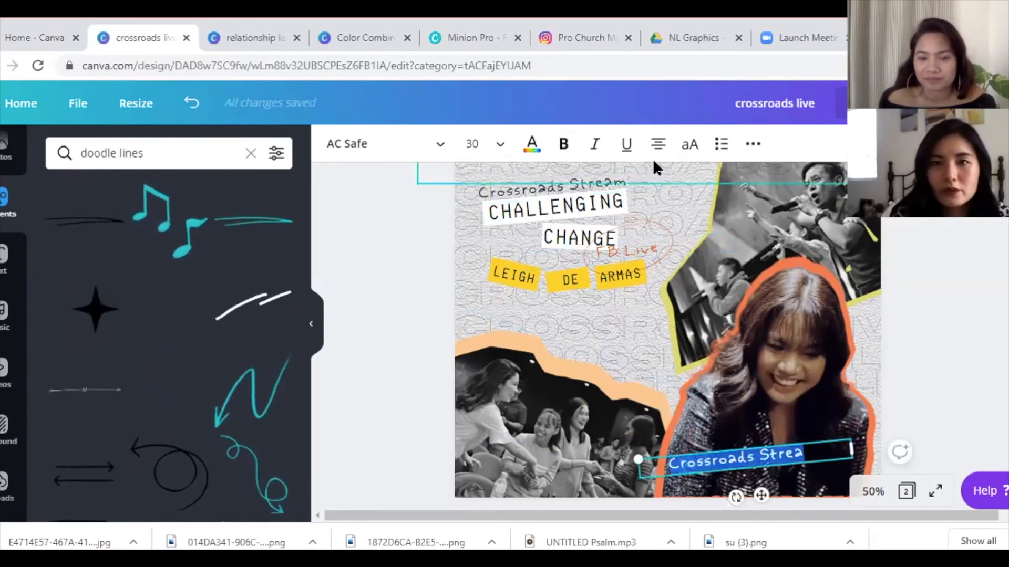
left_click(531, 143)
left_click(189, 301)
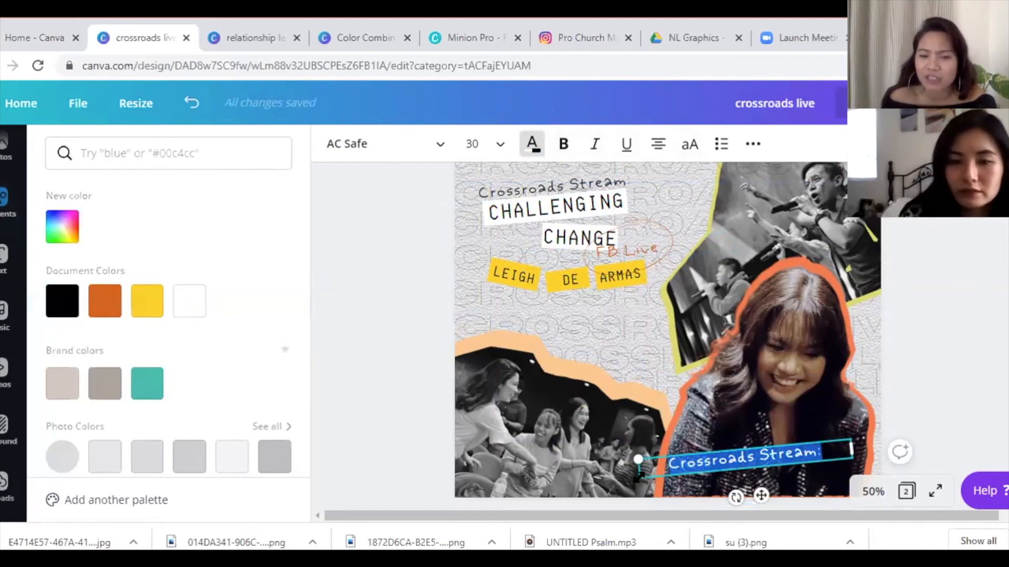
type("MAY 8")
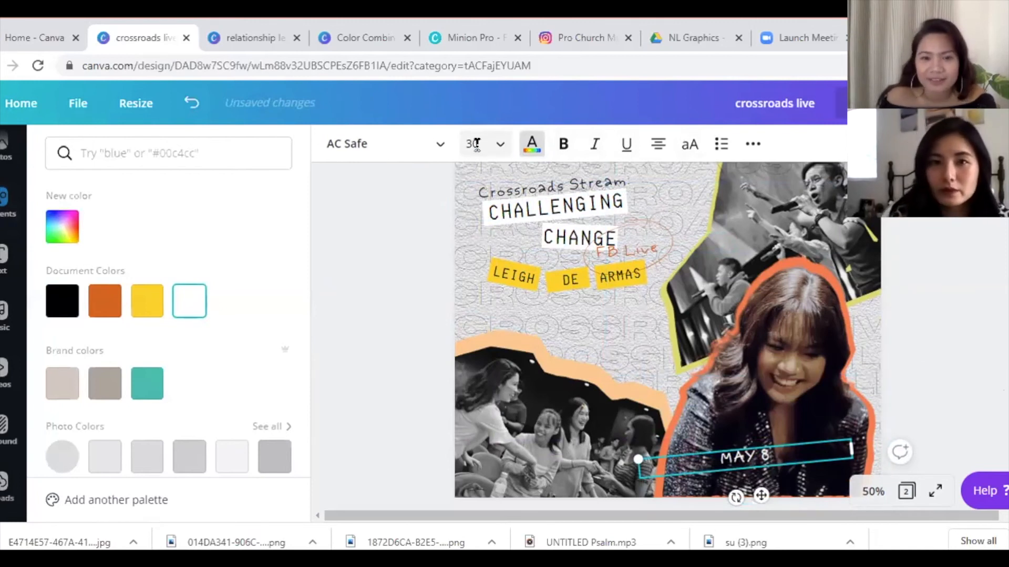
left_click(475, 145)
type("39.2")
key("Return")
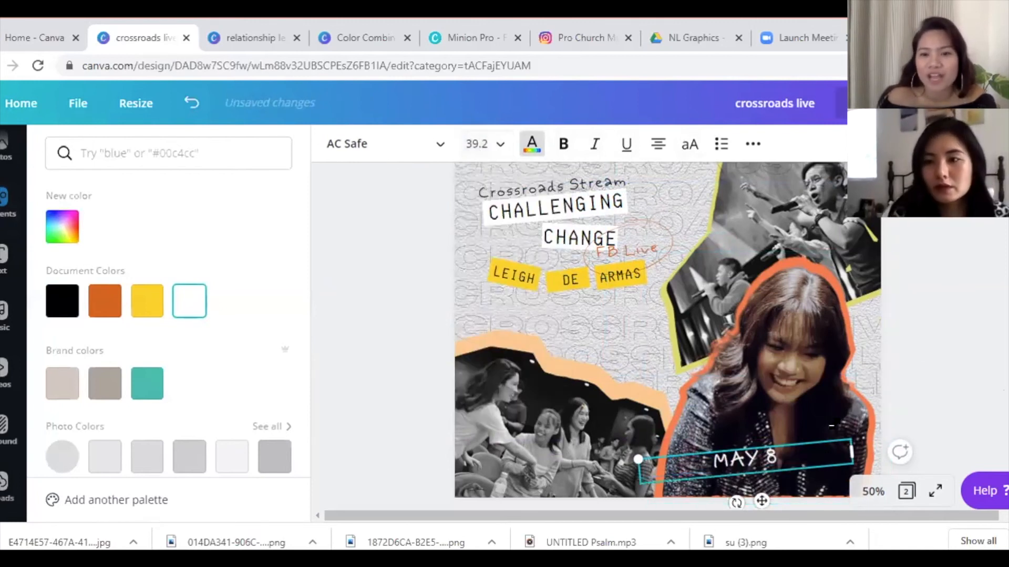
left_click_drag(795, 499, 866, 499)
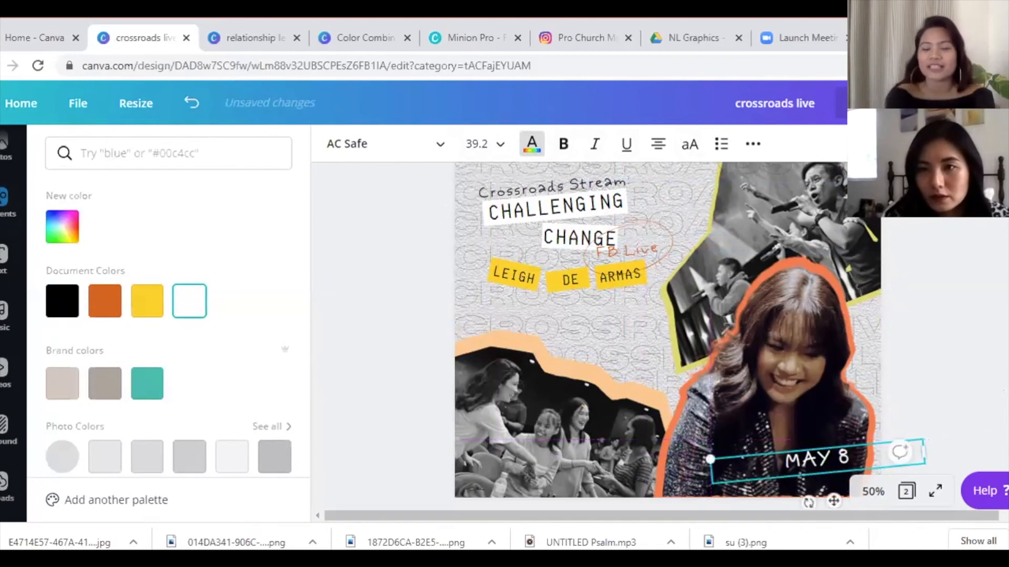
- Duplicate the date, change the copy to 7PM beneath MAY 8, and position the block
scroll(833, 417, "down", 1)
left_click(833, 416)
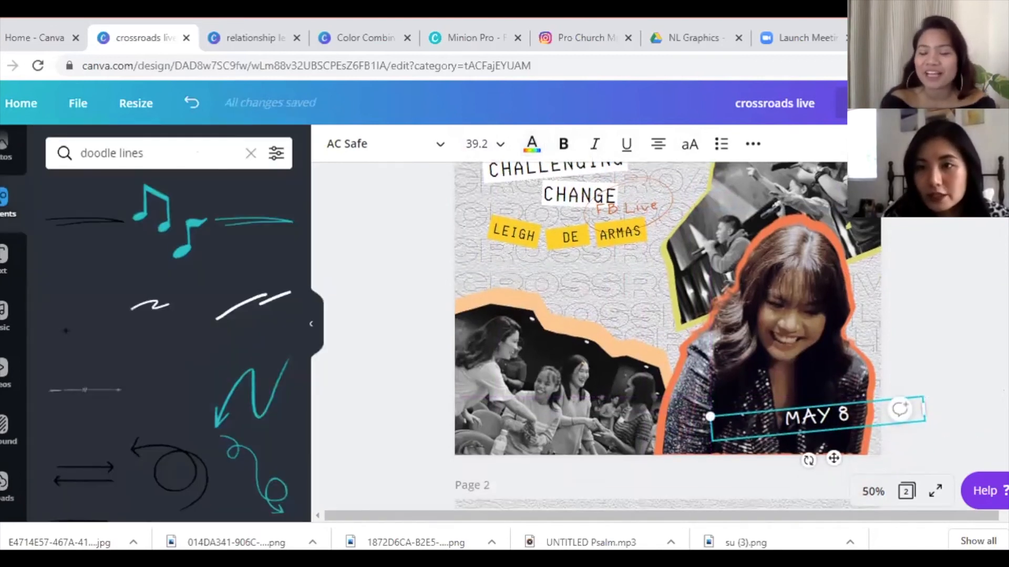
key("ctrl+d")
left_click_drag(833, 416, 828, 429)
double_click(829, 430)
key("BackSpace")
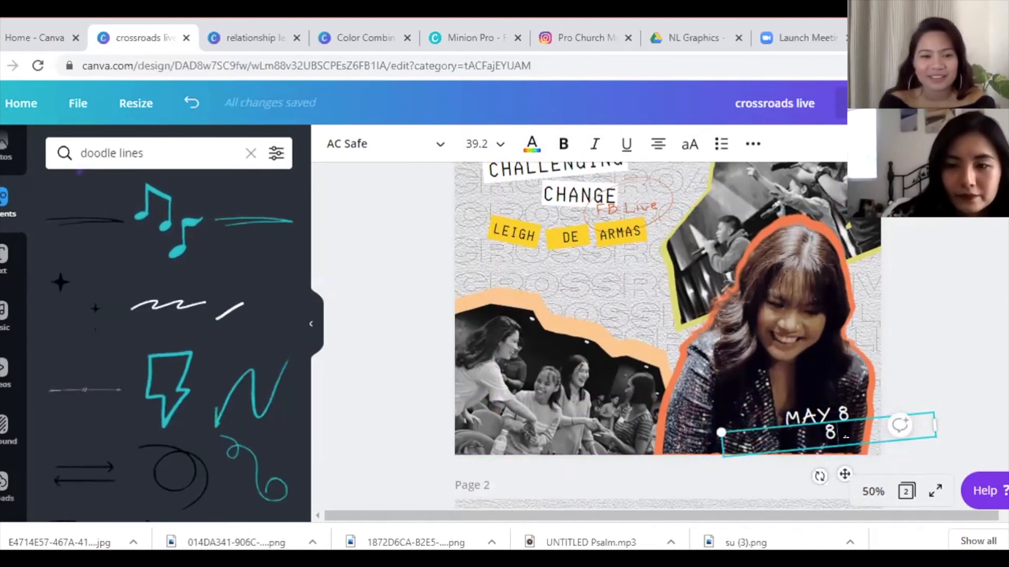
type("7PM")
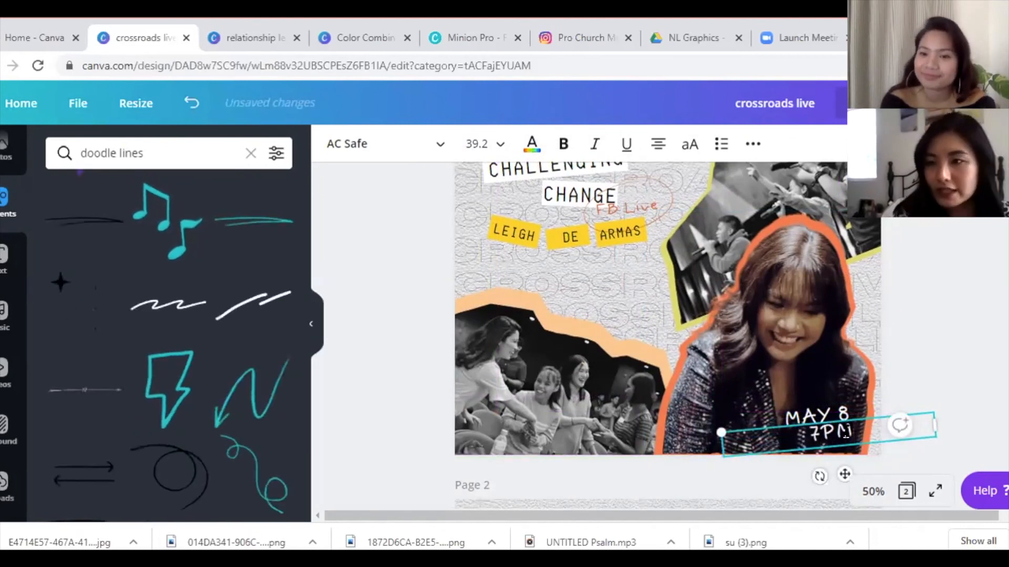
mouse_move(846, 433)
left_mouse_down()
mouse_move(823, 415)
mouse_move(836, 442)
left_mouse_up()
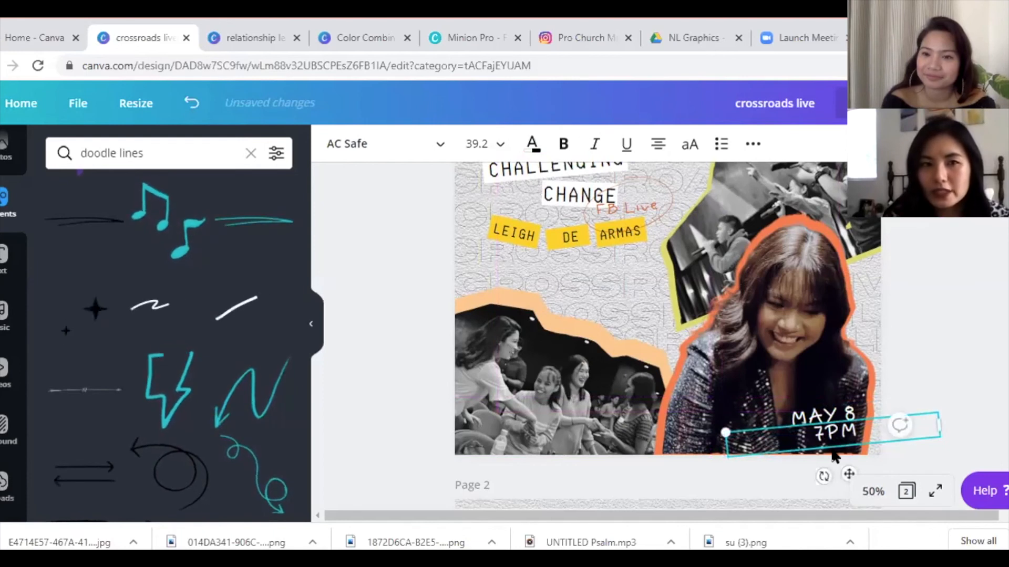
left_click(82, 223)
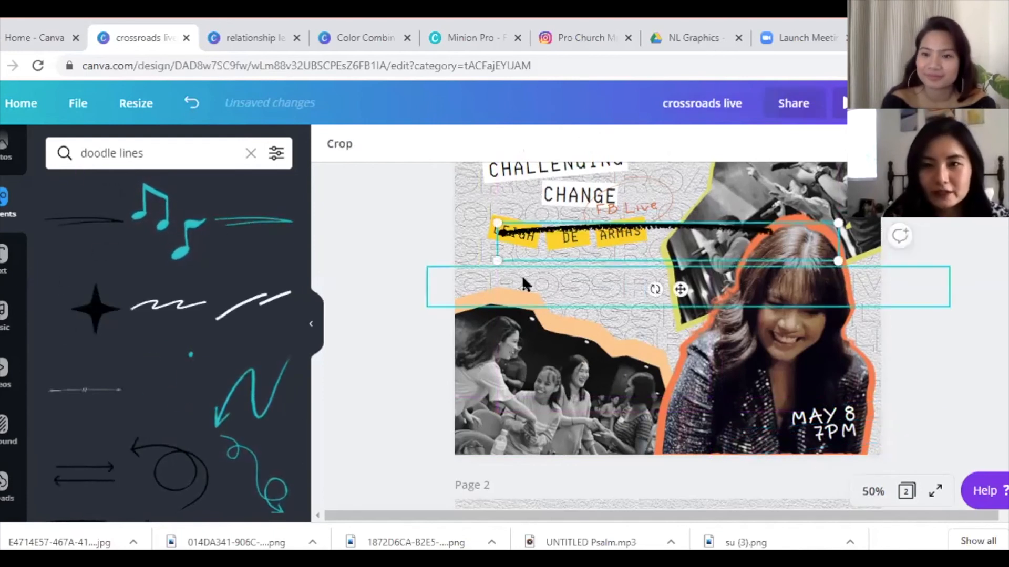
- Try out black doodle lines and delete them
key("Delete")
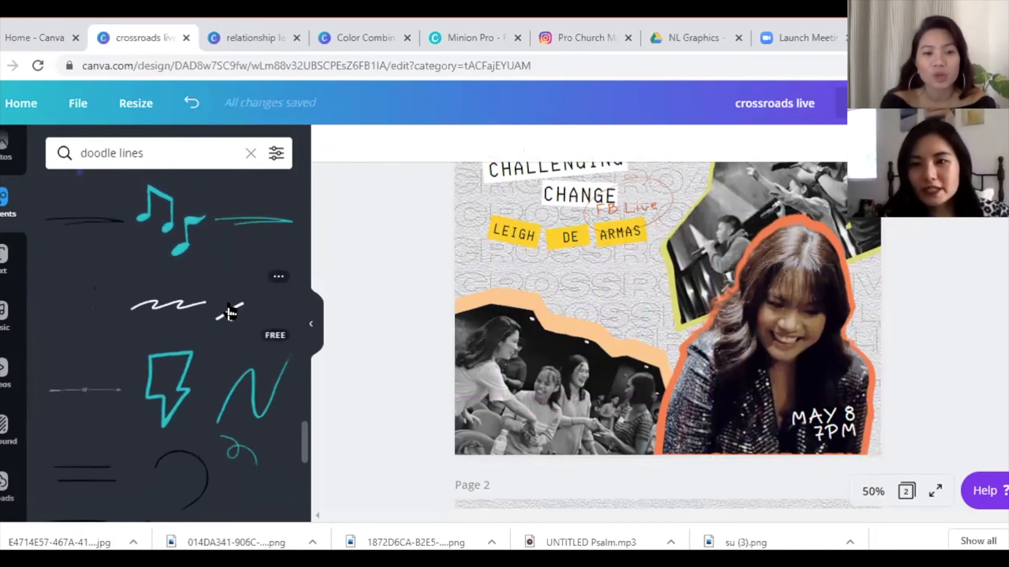
left_click(74, 236)
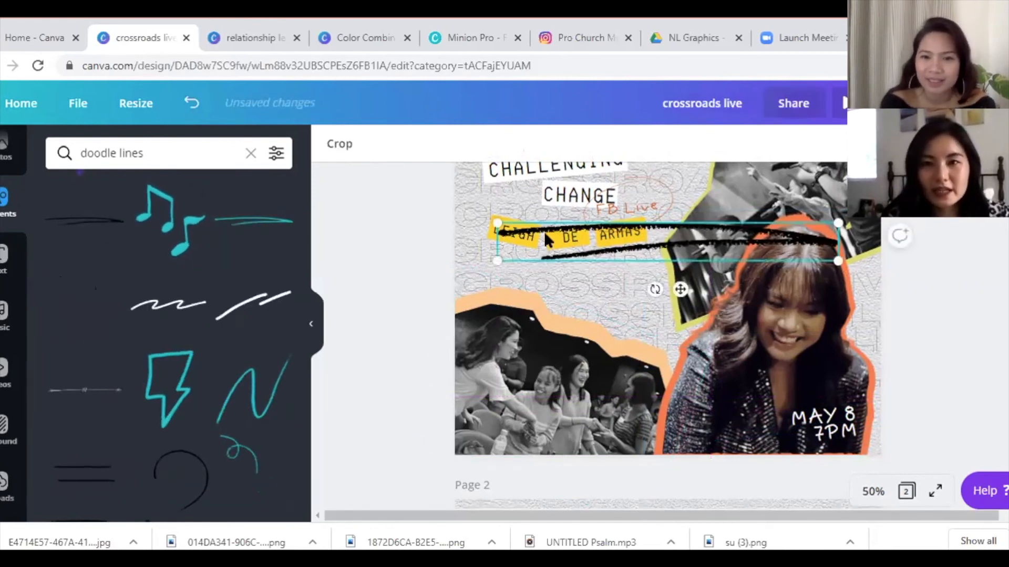
mouse_move(497, 223)
left_mouse_down()
mouse_move(689, 301)
mouse_move(768, 314)
left_mouse_up()
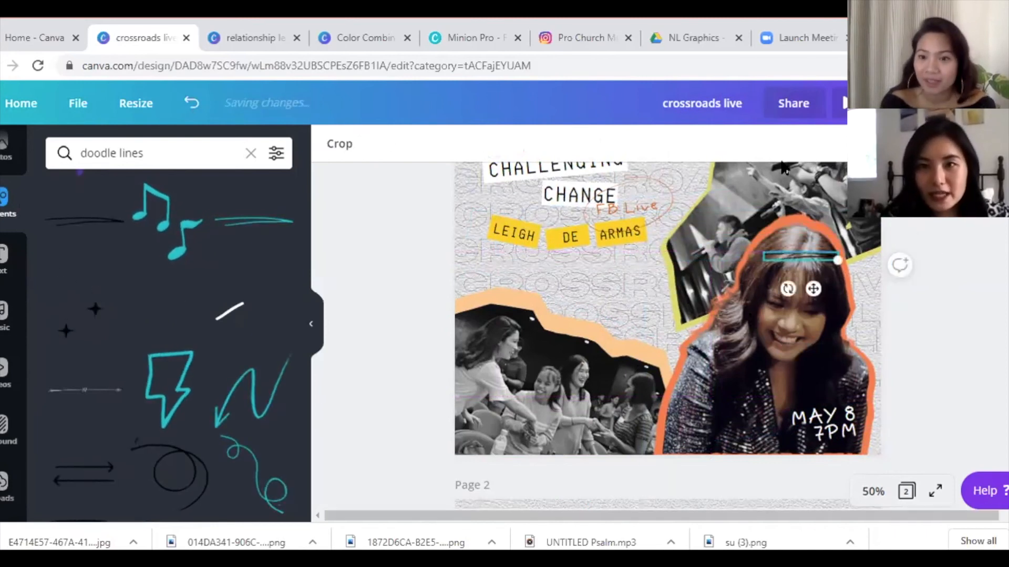
key("Delete")
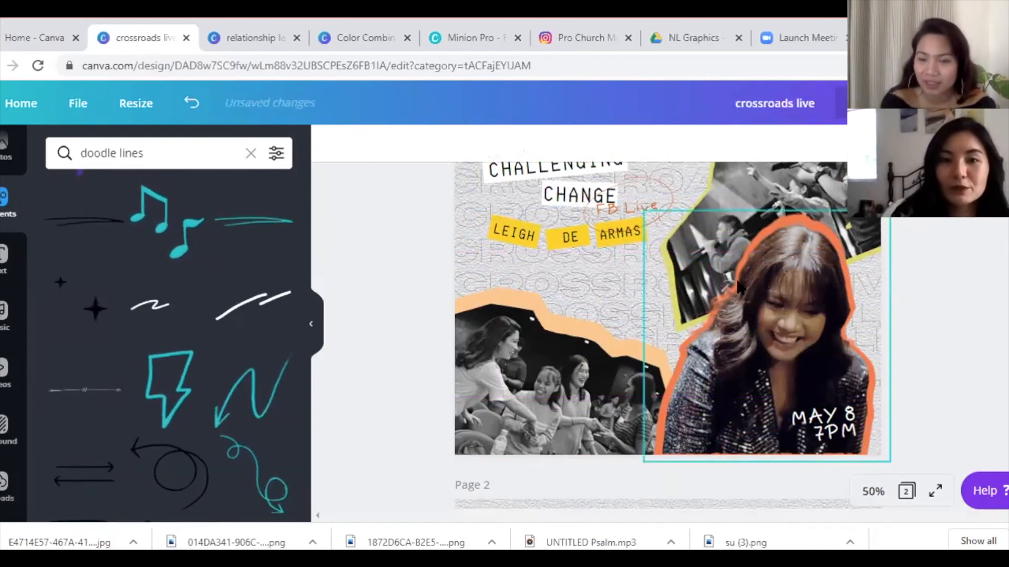
left_click_drag(303, 463, 307, 202)
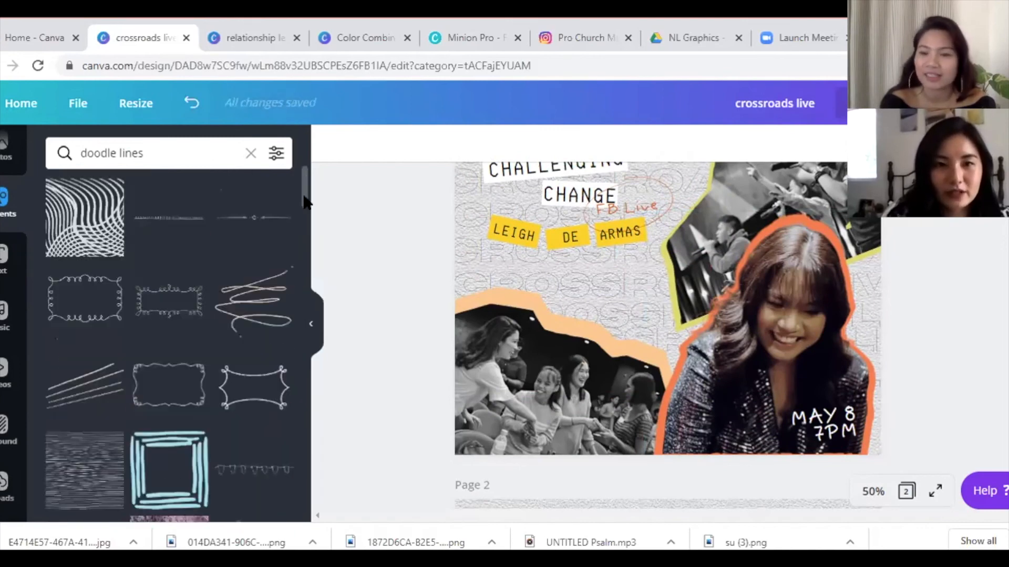
- Add a white scribble doodle and size it to sit under the 7PM date
left_click(257, 303)
left_click(332, 153)
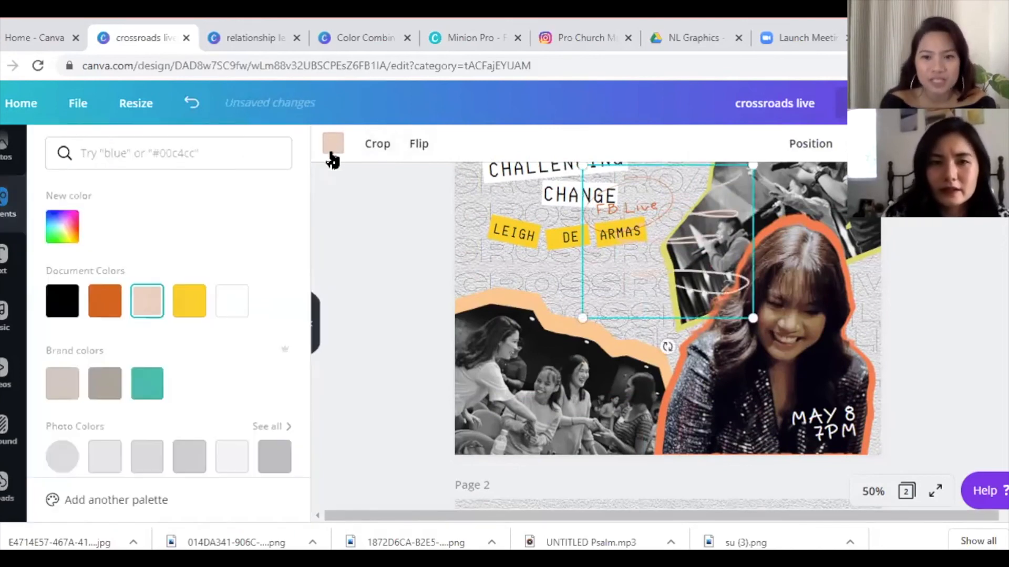
left_click(230, 310)
left_click_drag(753, 318, 664, 253)
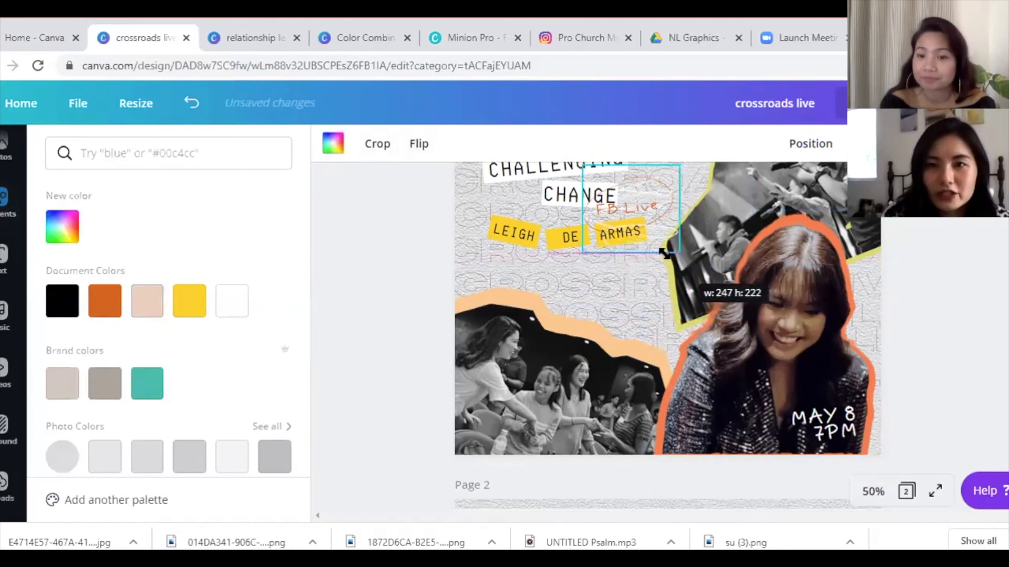
mouse_move(652, 185)
left_mouse_down()
mouse_move(857, 467)
mouse_move(864, 434)
left_mouse_up()
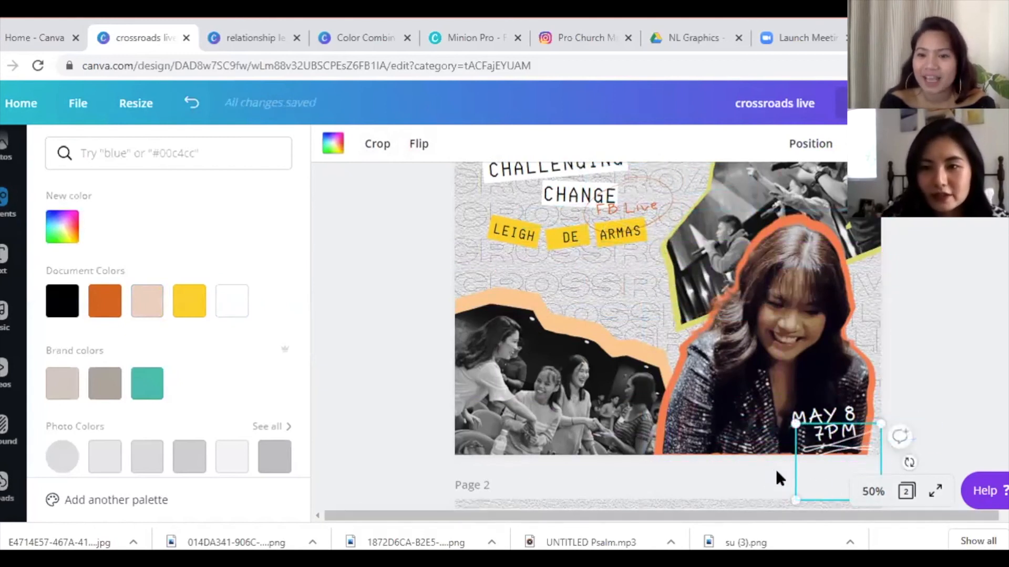
scroll(909, 420, "down", 2)
left_click_drag(909, 411, 921, 411)
mouse_move(797, 373)
left_mouse_down()
mouse_move(831, 405)
mouse_move(816, 390)
mouse_move(862, 405)
mouse_move(853, 390)
left_mouse_up()
left_click(861, 401)
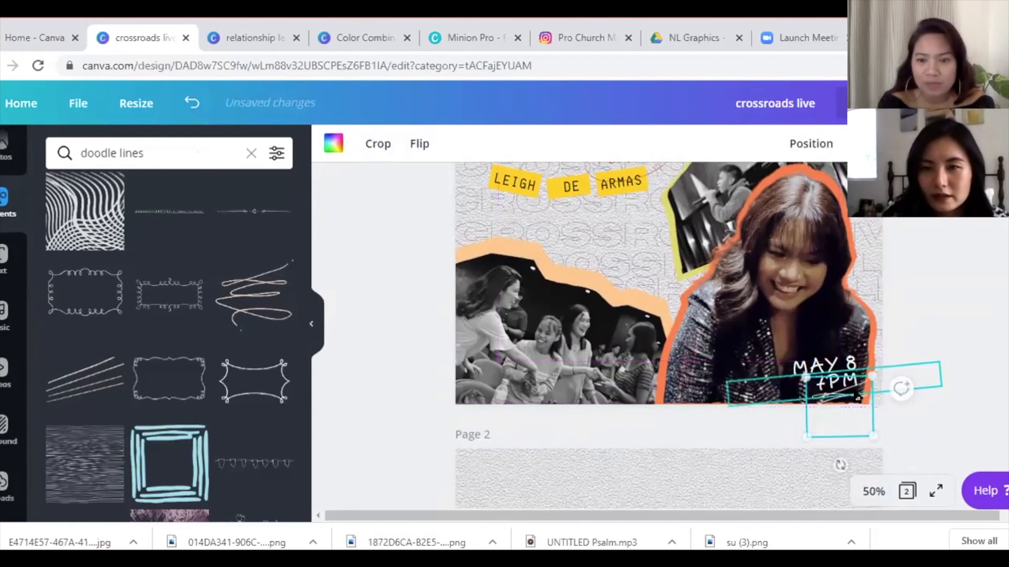
- Deselect everything and zoom out to 25% to view the whole page
left_click(942, 306)
scroll(668, 336, "up", 5)
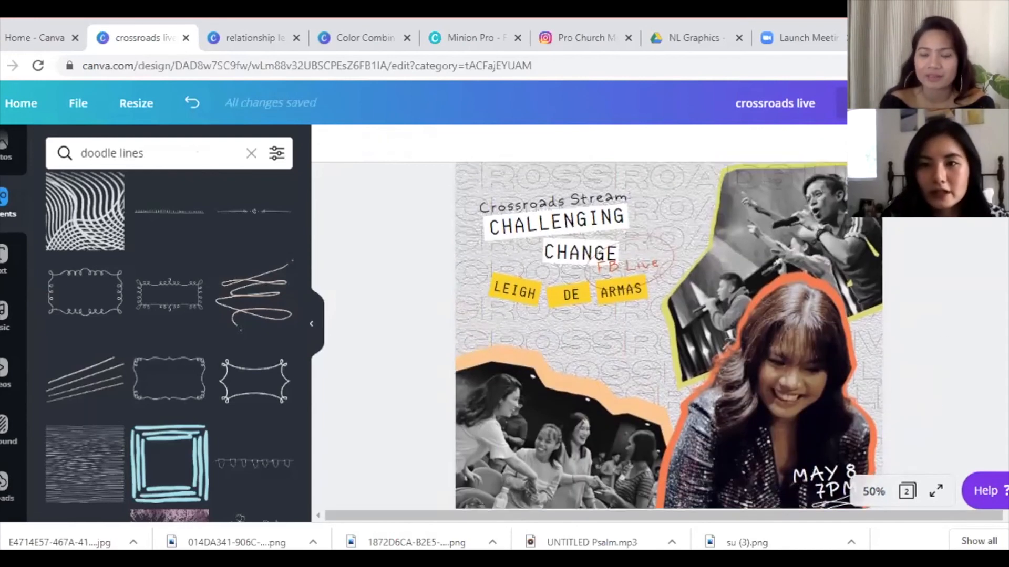
scroll(669, 336, "down", 1)
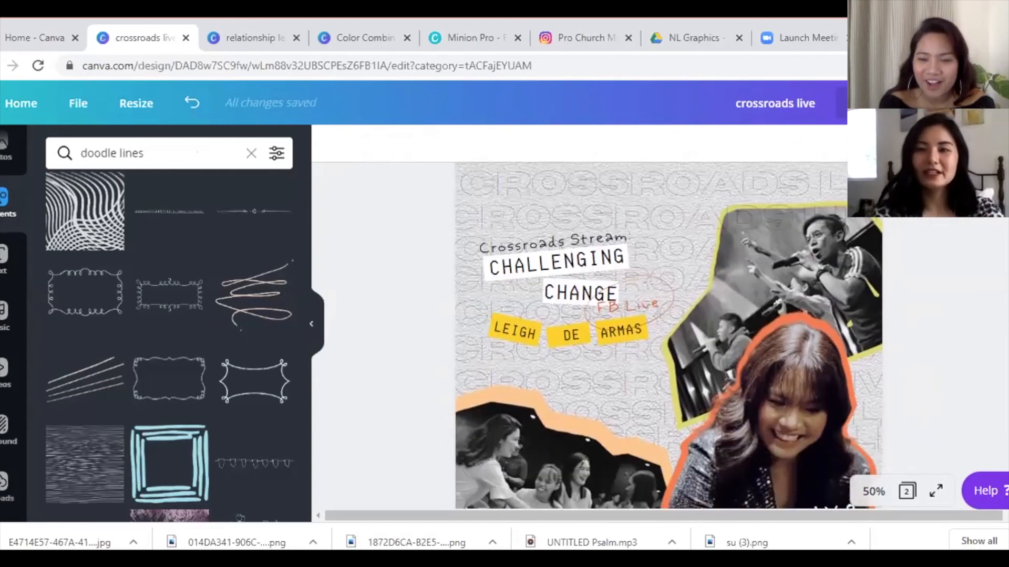
scroll(668, 336, "down", 1)
left_click(873, 491)
left_click(883, 341)
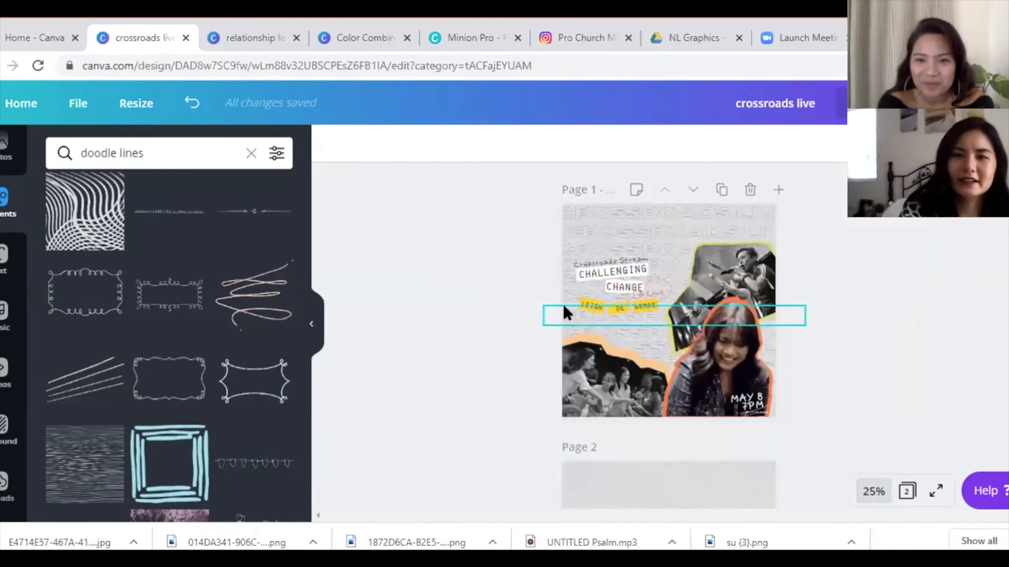
- Enlarge the upper-right, lower-left and woman's photo groups past the page edges
left_click(744, 274)
left_click_drag(811, 208, 819, 203)
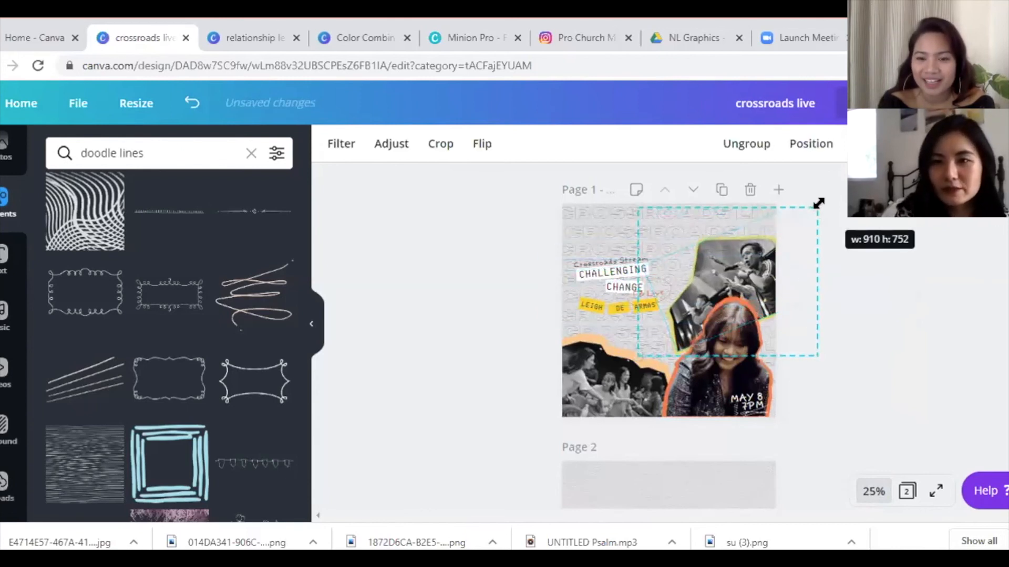
left_click(594, 361)
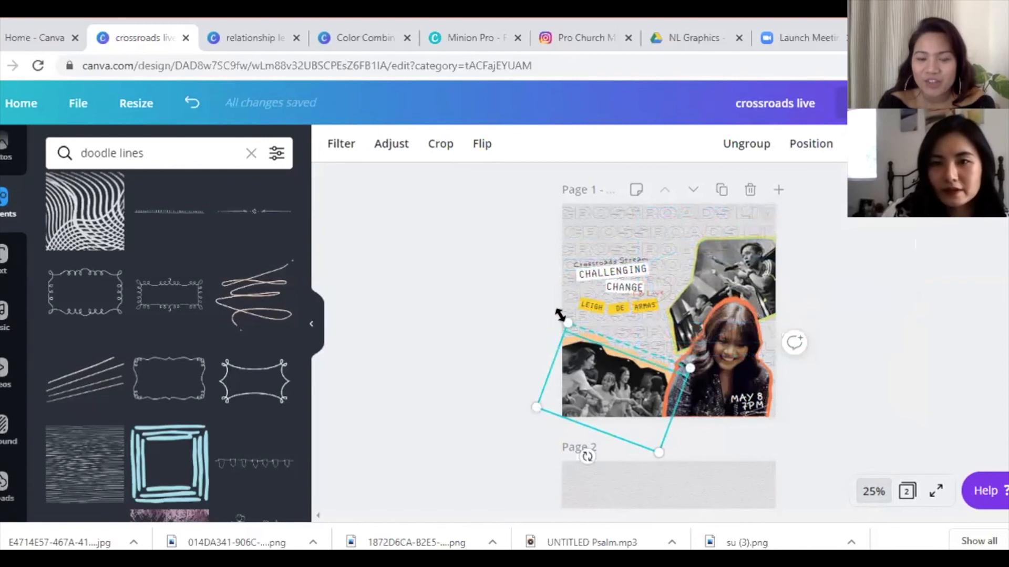
left_click_drag(562, 317, 556, 312)
left_click(676, 311)
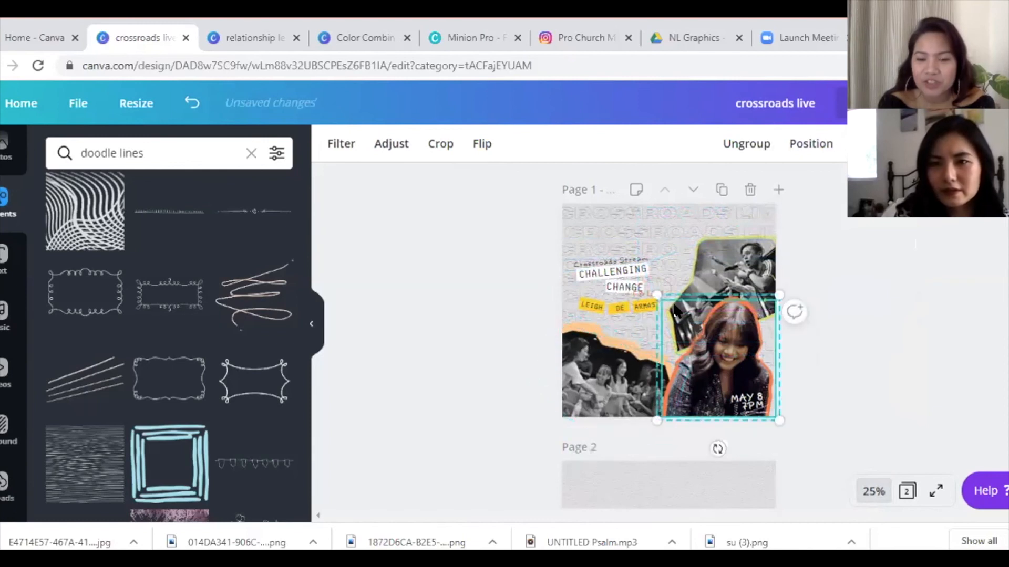
left_click_drag(656, 293, 650, 289)
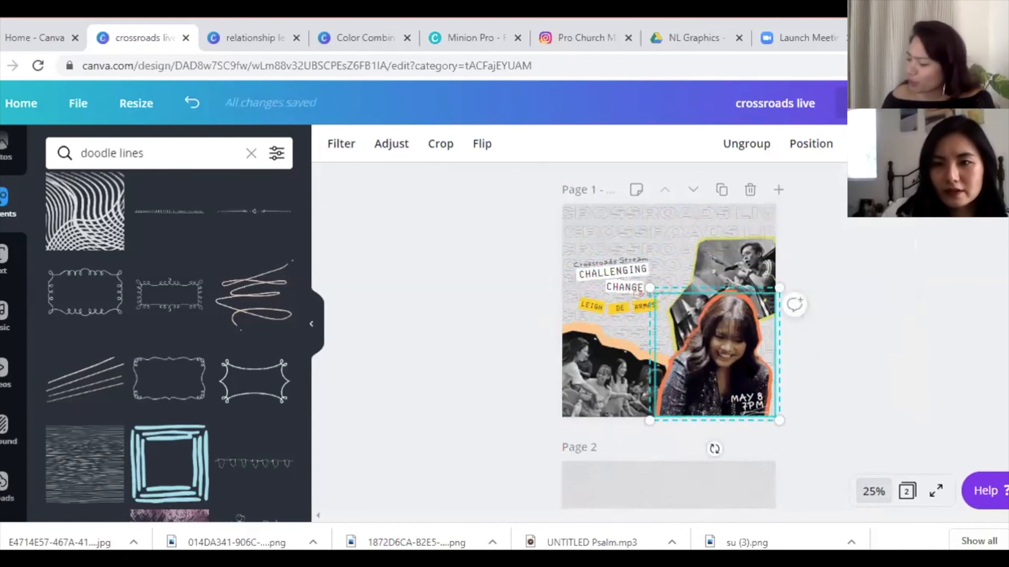
key("Right")
key("Right")
key("Right")
key("Right")
key("Right")
key("Right")
key("Right")
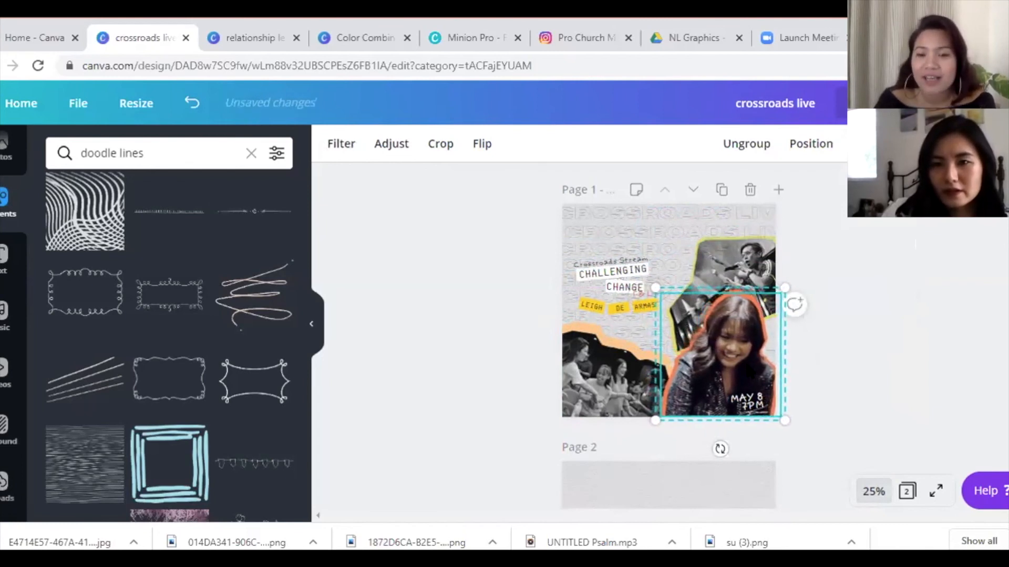
- Deselect and zoom the page back to 50%
left_click(938, 400)
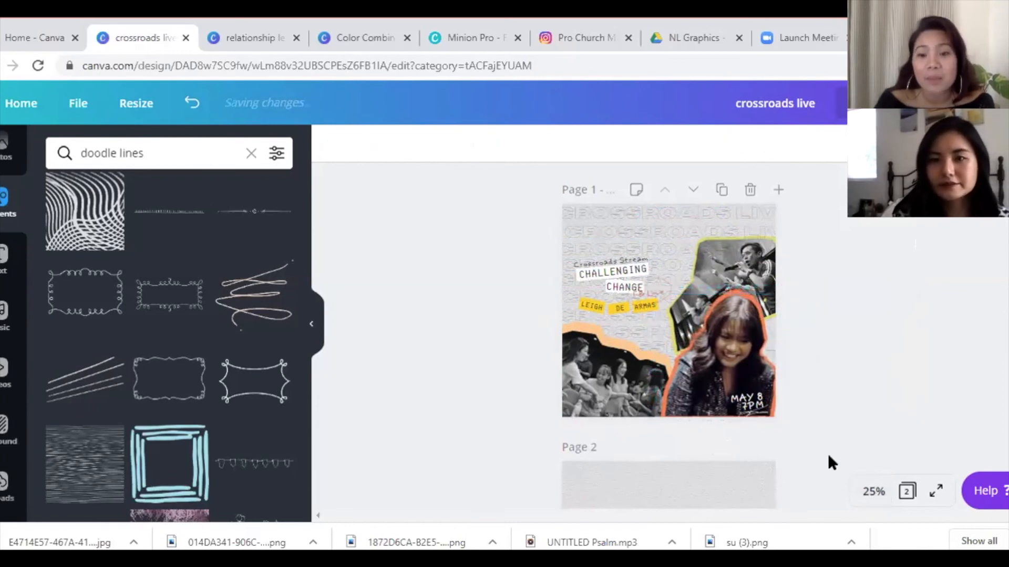
left_click(874, 491)
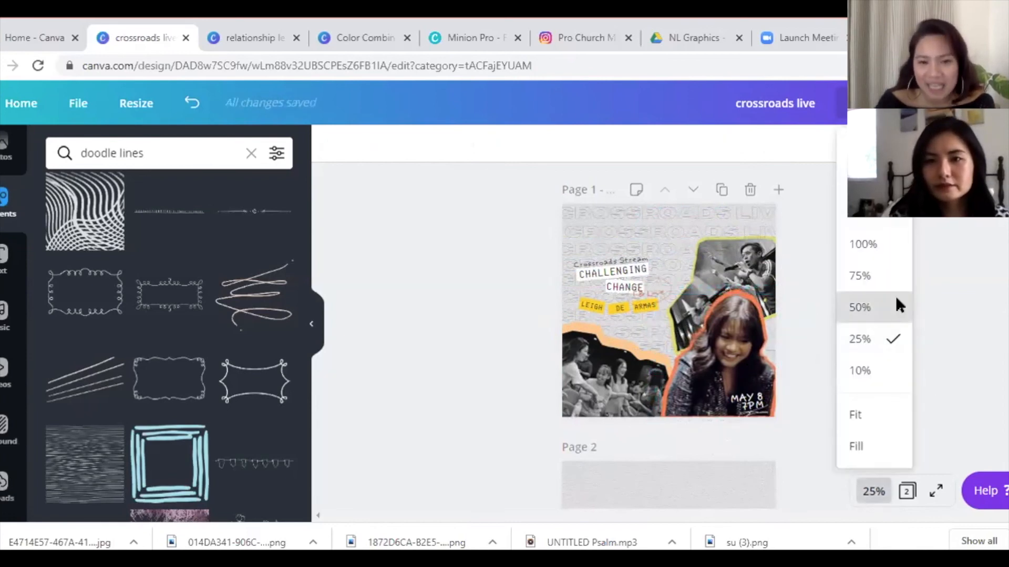
left_click(899, 306)
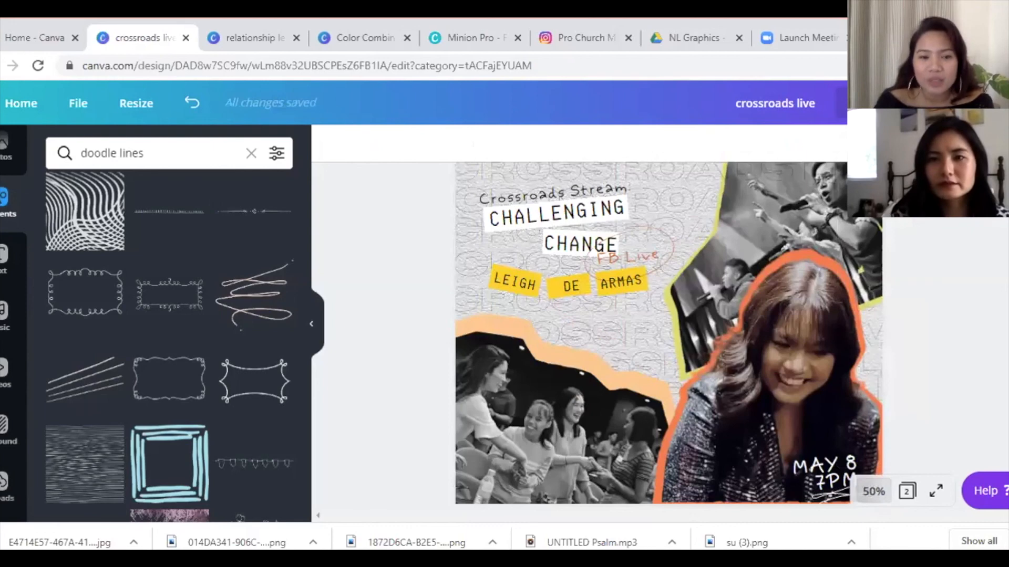
scroll(855, 237, "up", 2)
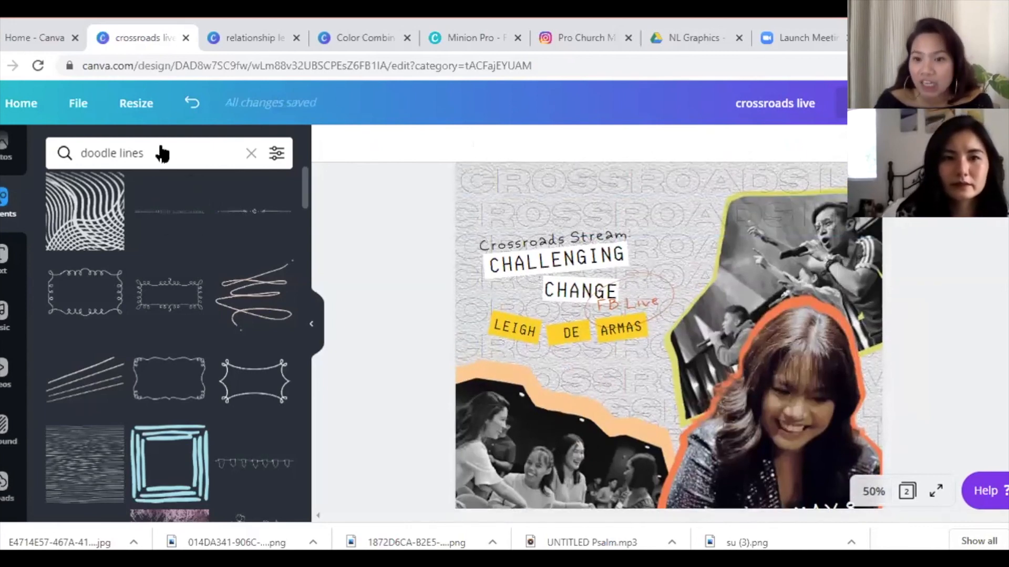
left_click(152, 147)
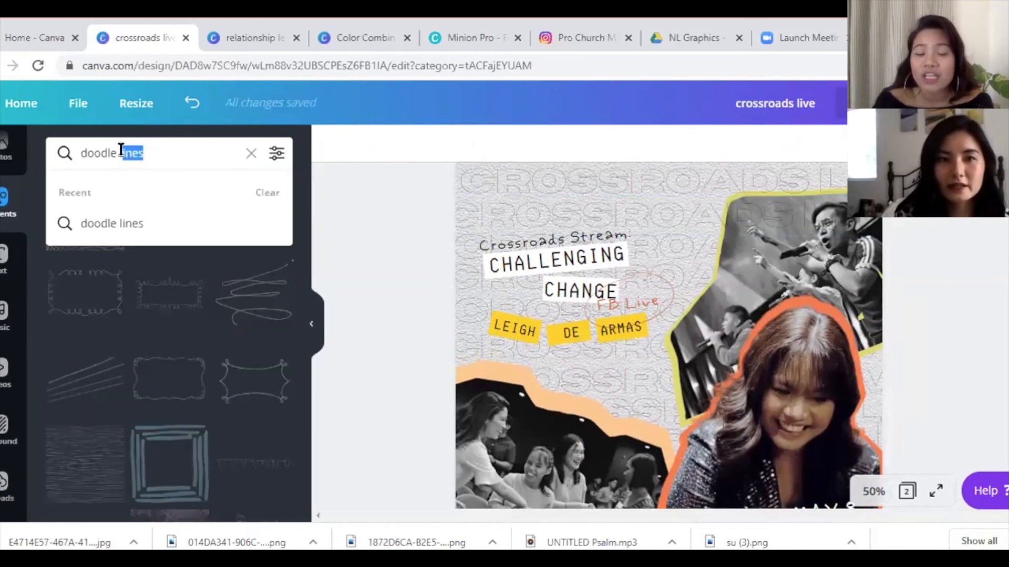